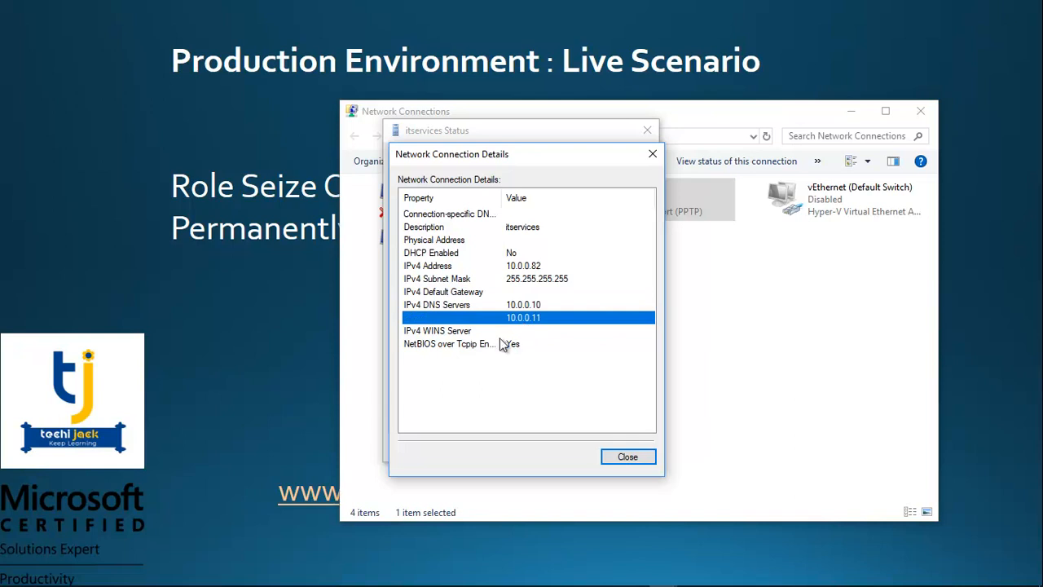
Step: Review the two IPv4 DNS server addresses in the itservices connection details and close the connection's status
{"action": "left_click", "coordinate": [518, 306]}
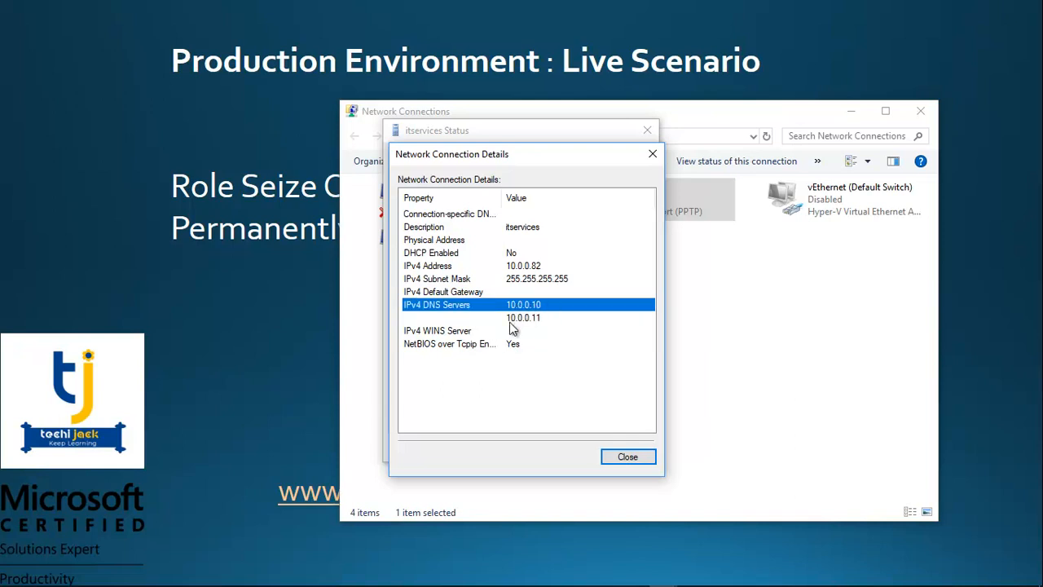
{"action": "left_click", "coordinate": [515, 325]}
{"action": "left_click", "coordinate": [519, 308]}
{"action": "left_click", "coordinate": [519, 325]}
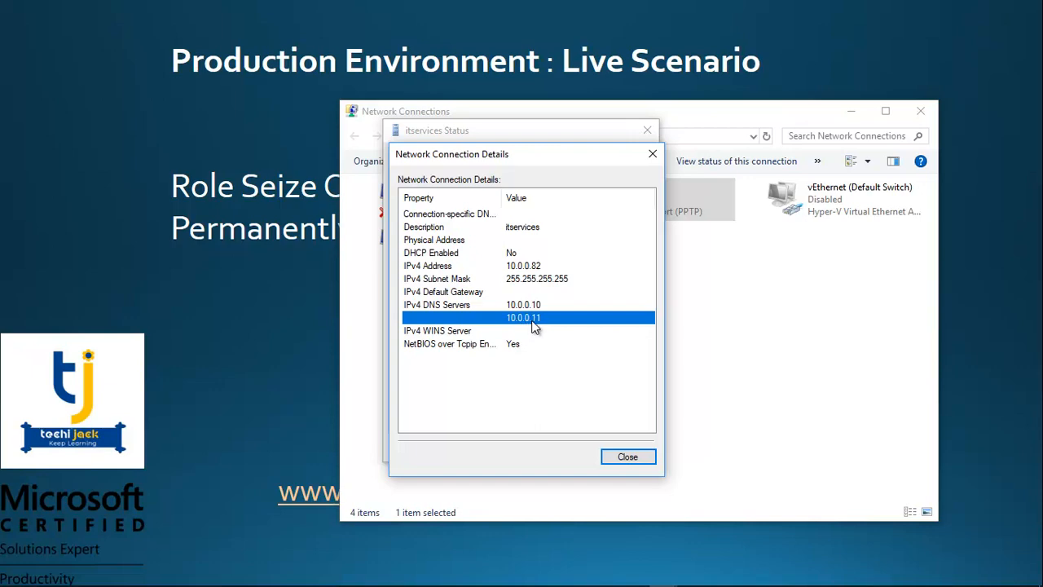
{"action": "left_click", "coordinate": [614, 458]}
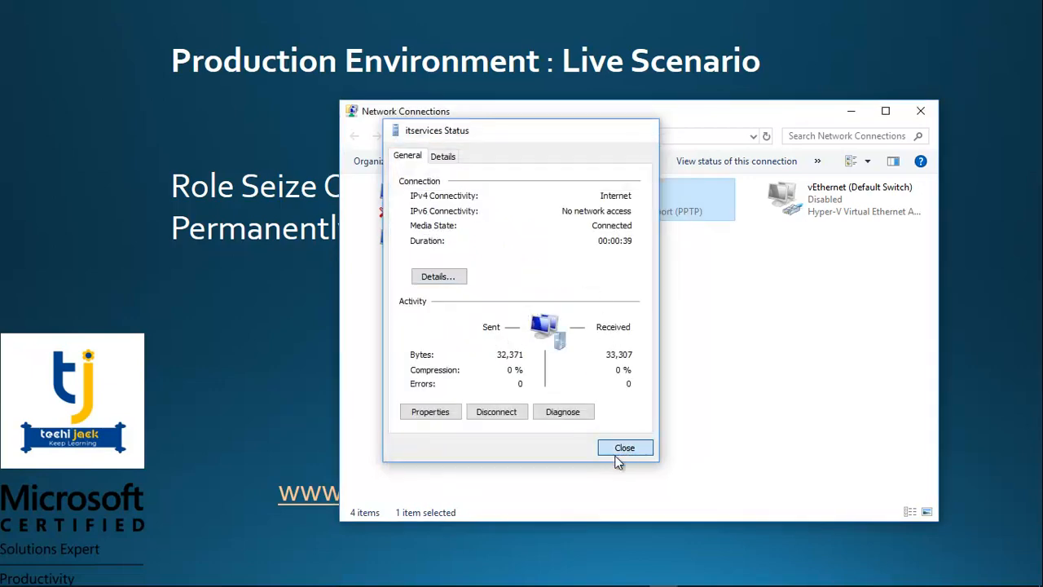
{"action": "left_click", "coordinate": [623, 450]}
Step: Open a command prompt on the local computer and ping 10.0.0.11
{"action": "key", "text": "super+r"}
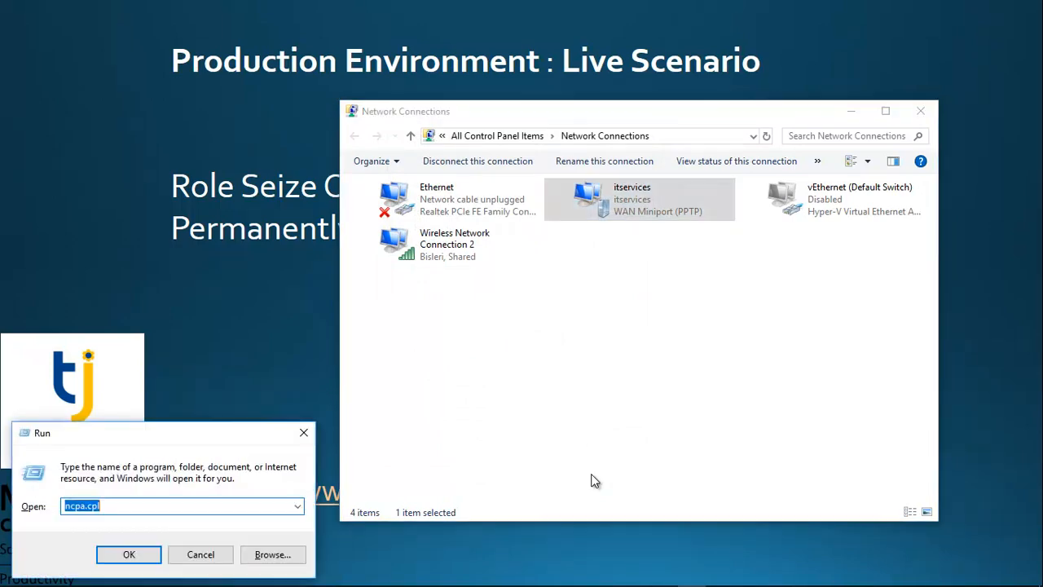
{"action": "type", "text": "cmd"}
{"action": "key", "text": "Return"}
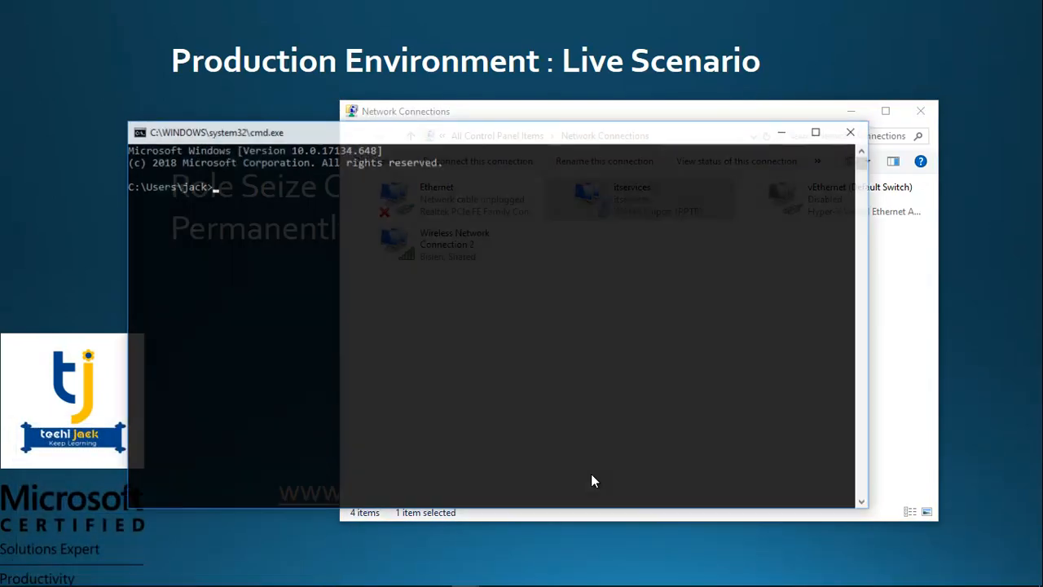
{"action": "type", "text": "ping 10.0.0.11"}
{"action": "key", "text": "Return"}
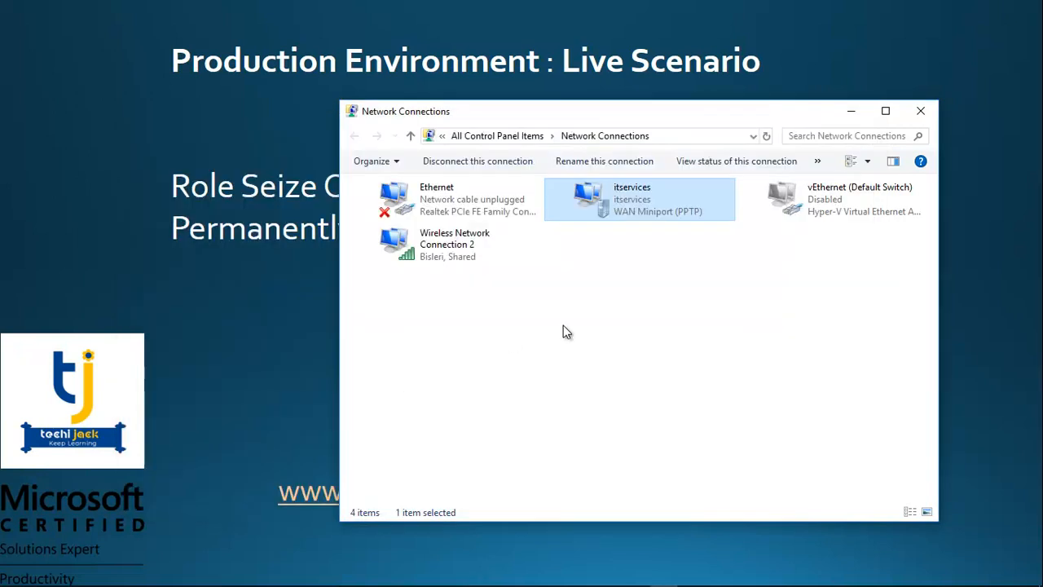
{"action": "left_click", "coordinate": [568, 375]}
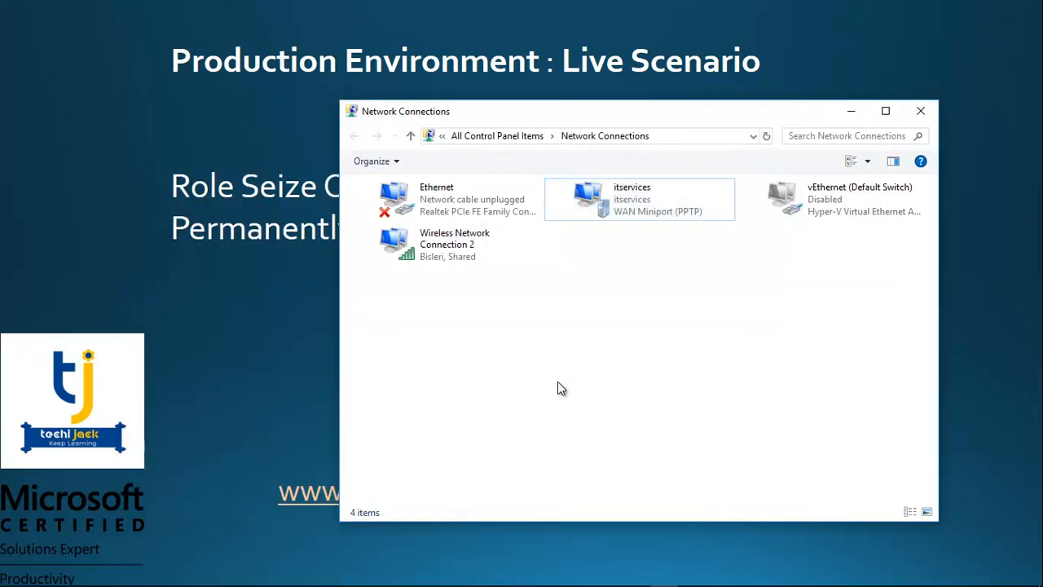
Step: Connect to 10.0.0.11 with Remote Desktop Connection and accept the legal notice at sign-in
{"action": "mouse_move", "coordinate": [437, 578]}
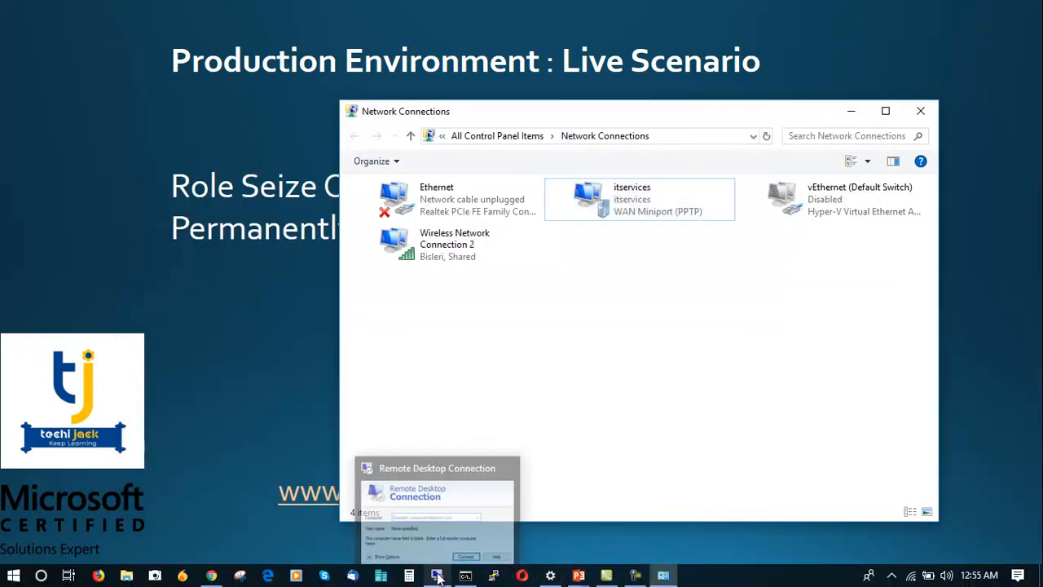
{"action": "left_click", "coordinate": [437, 576]}
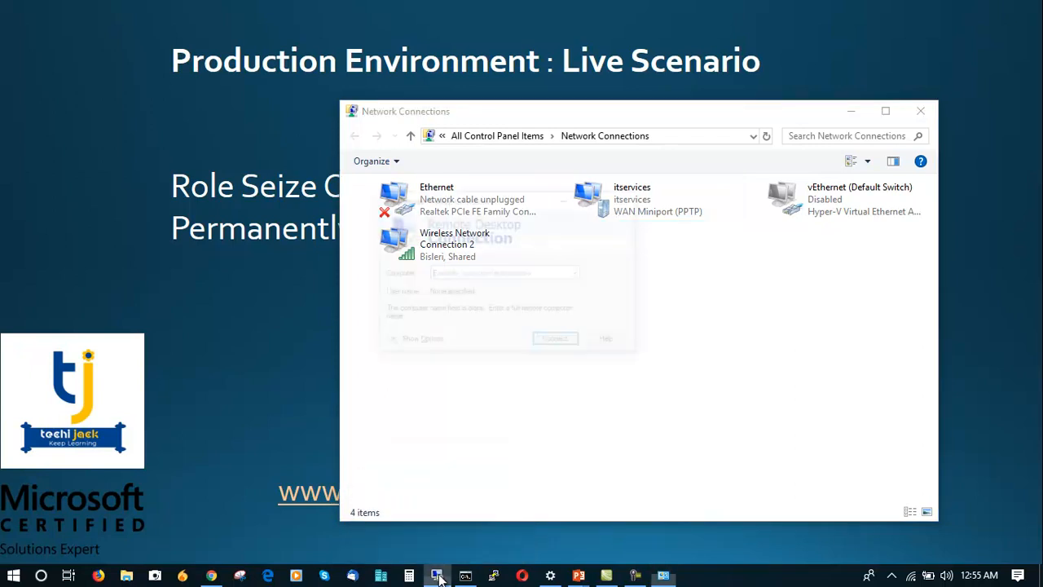
{"action": "left_click", "coordinate": [463, 197]}
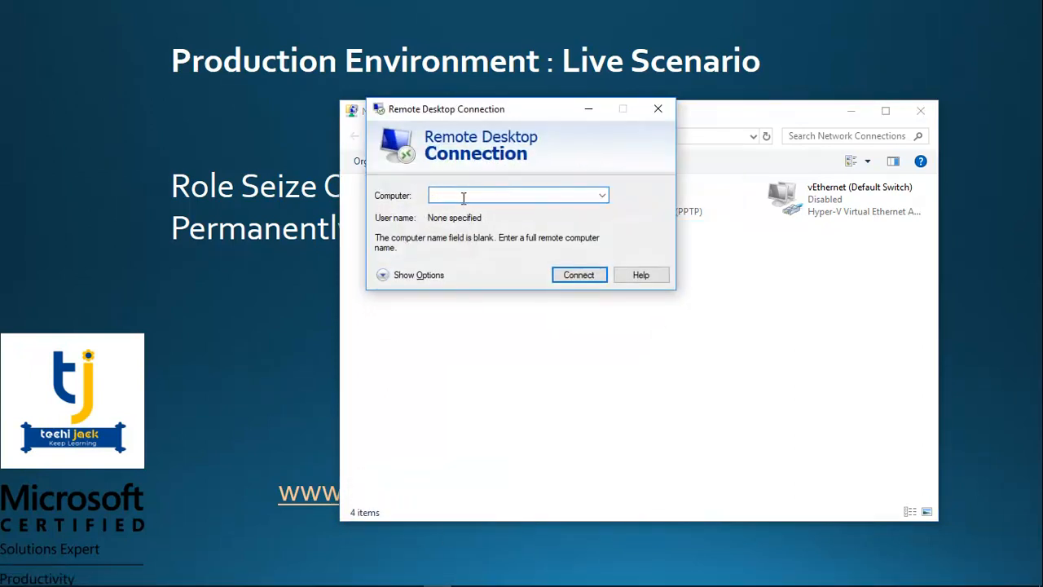
{"action": "type", "text": "10.0.0.10"}
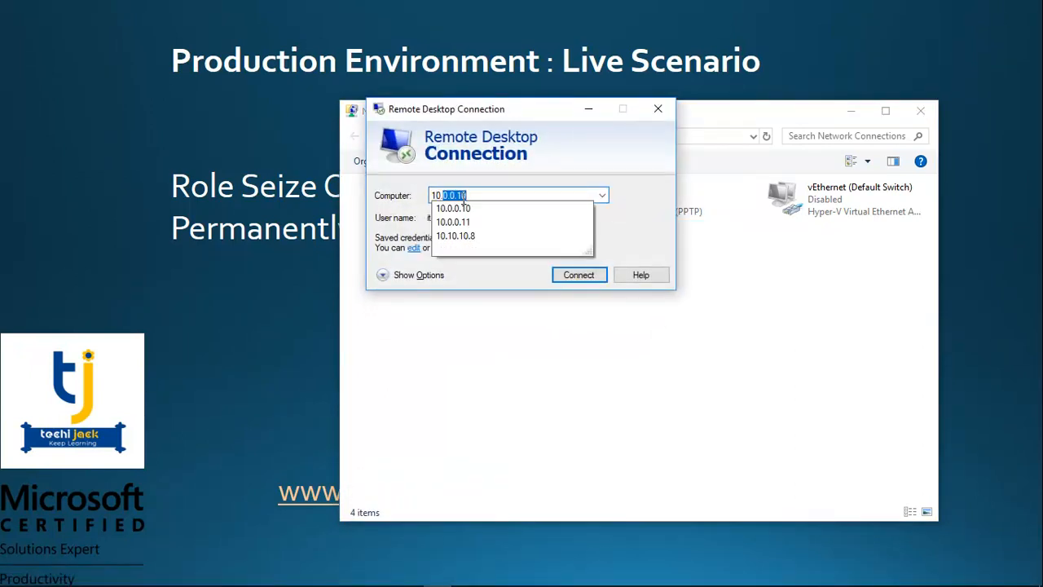
{"action": "key", "text": "Right"}
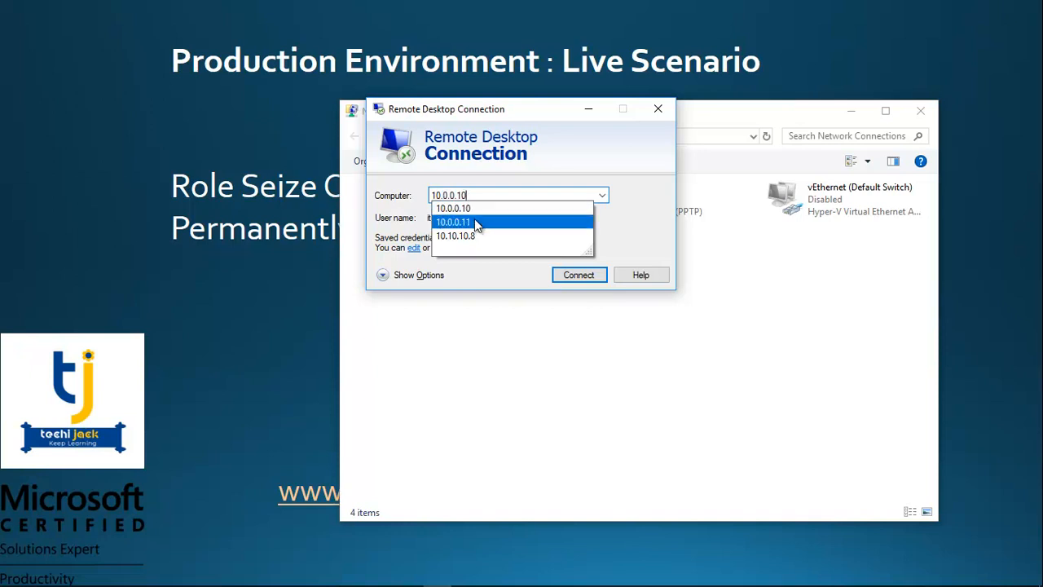
{"action": "left_click", "coordinate": [474, 221]}
{"action": "left_click", "coordinate": [572, 276]}
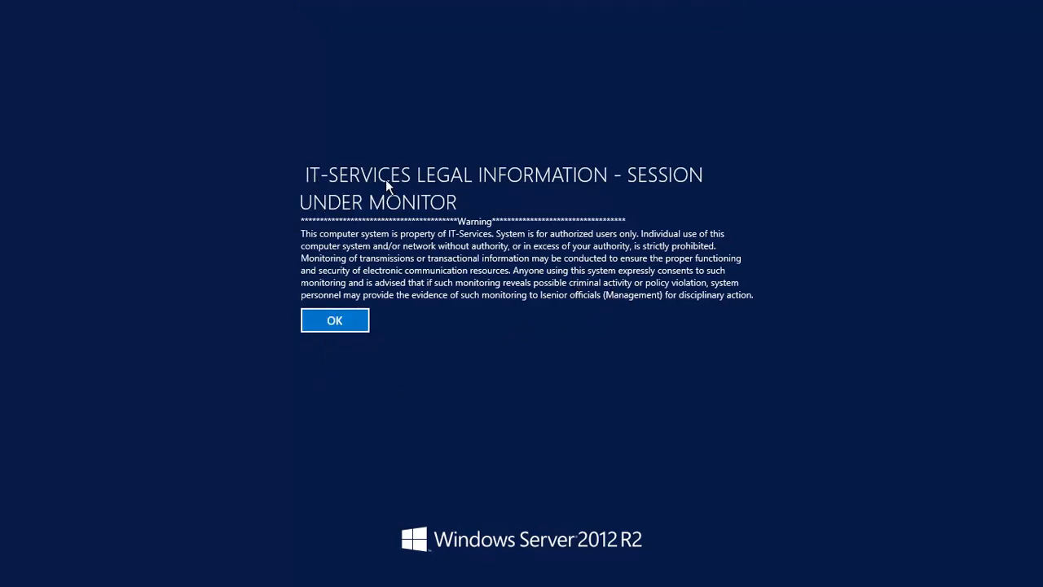
{"action": "left_click", "coordinate": [356, 320]}
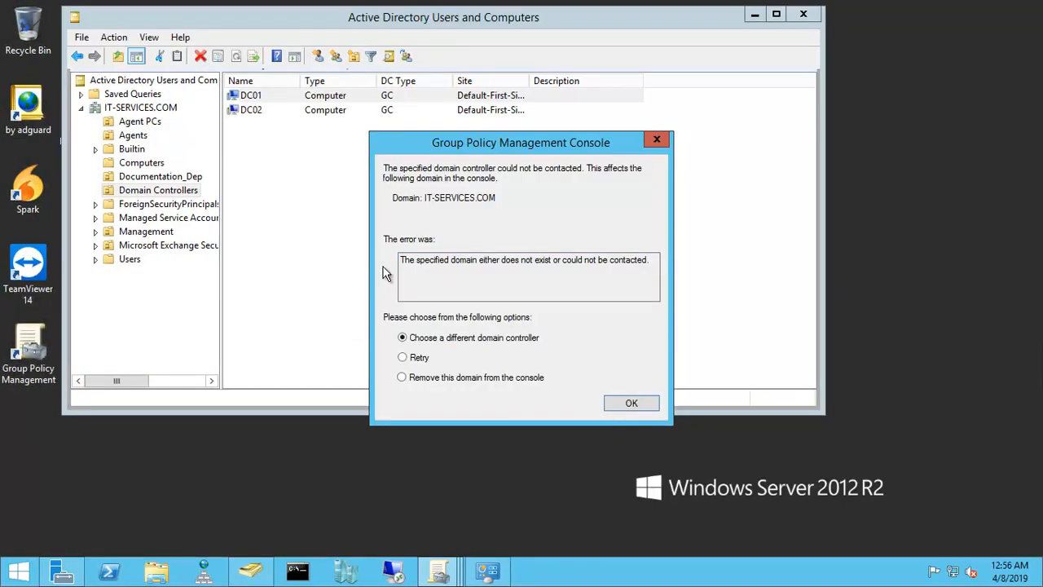
Step: Move the two Group Policy Management Console errors aside and select DC02 in the Domain Controllers container of Active Directory Users and Computers
{"action": "left_click_drag", "start_coordinate": [495, 147], "coordinate": [877, 211]}
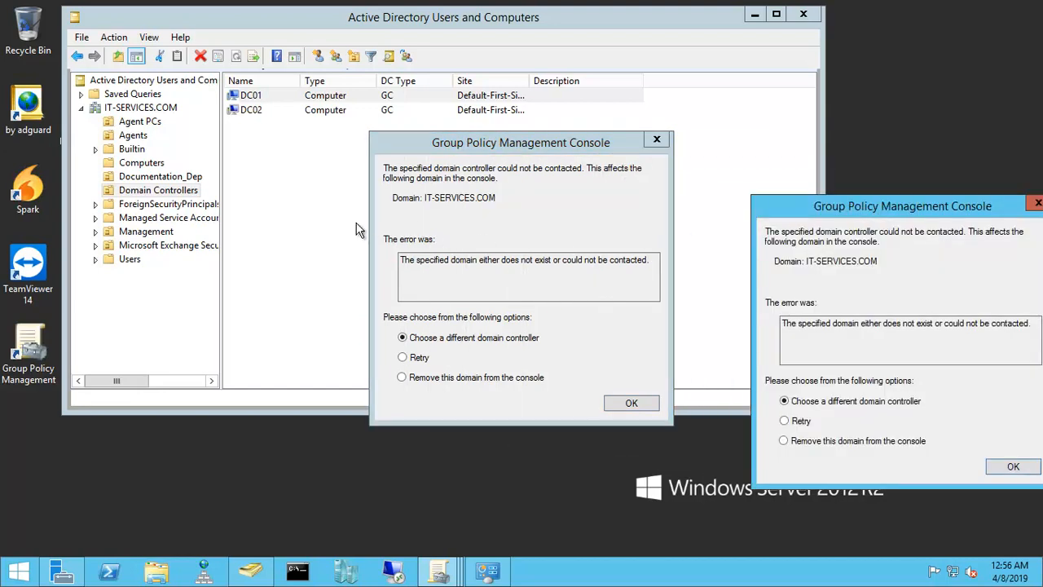
{"action": "left_click", "coordinate": [657, 141]}
{"action": "left_click_drag", "start_coordinate": [581, 151], "coordinate": [758, 222]}
{"action": "left_click", "coordinate": [135, 192]}
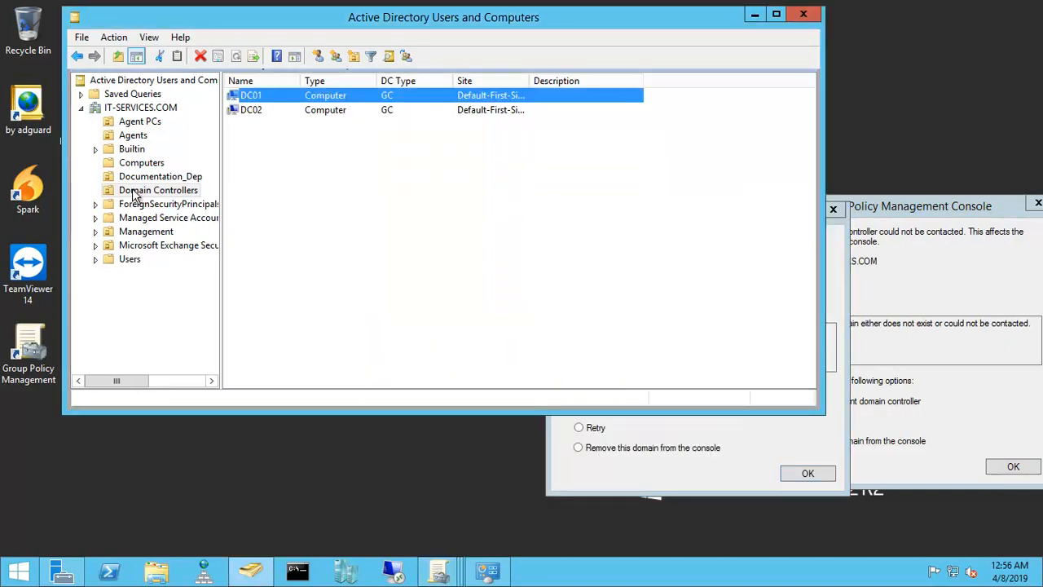
{"action": "left_click", "coordinate": [253, 112]}
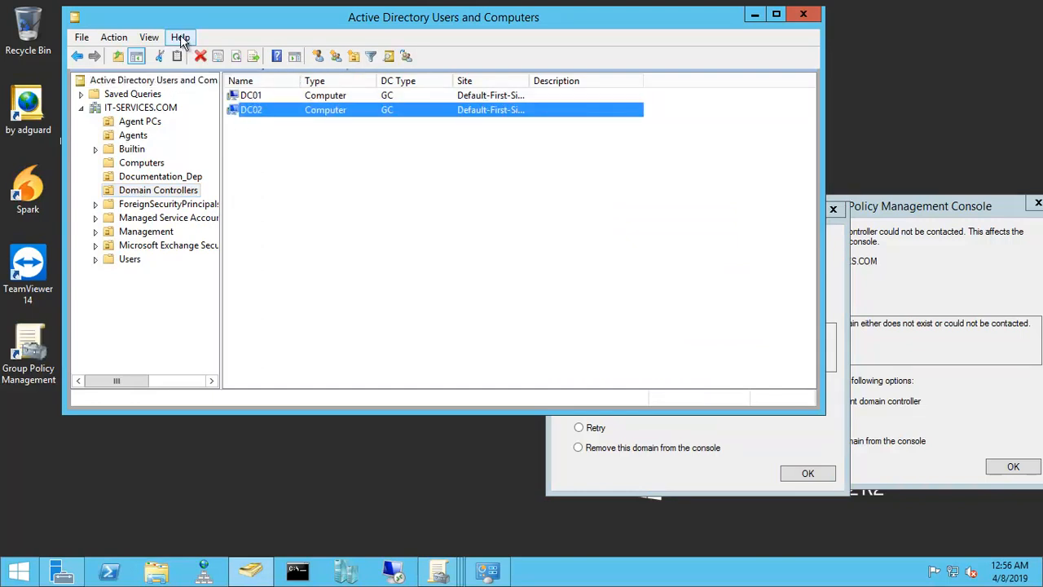
{"action": "left_click_drag", "start_coordinate": [187, 20], "coordinate": [246, 95]}
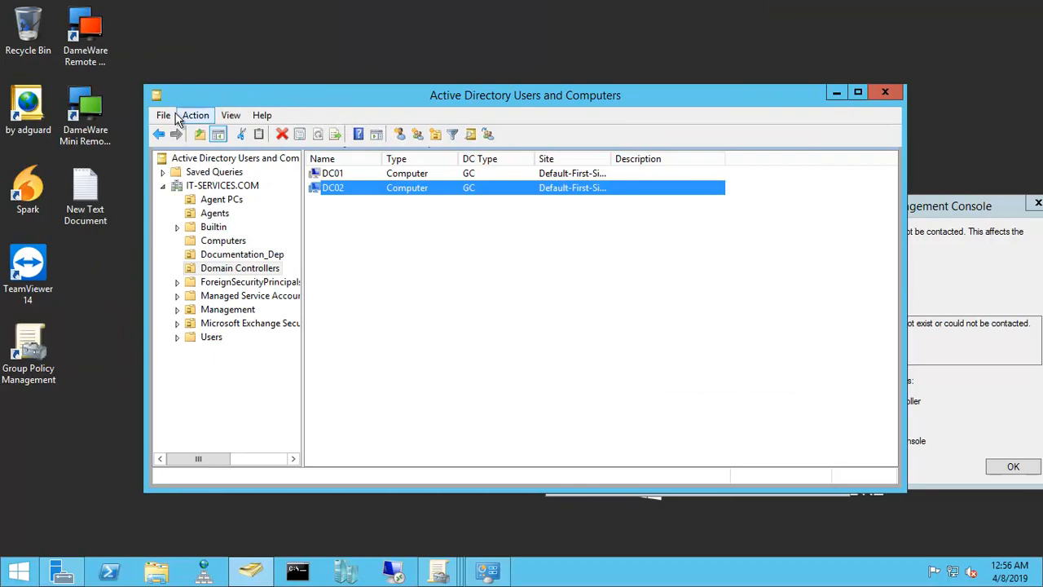
Step: Check the server's computer name and domain in the properties of This PC and close the System window
{"action": "left_click", "coordinate": [23, 574]}
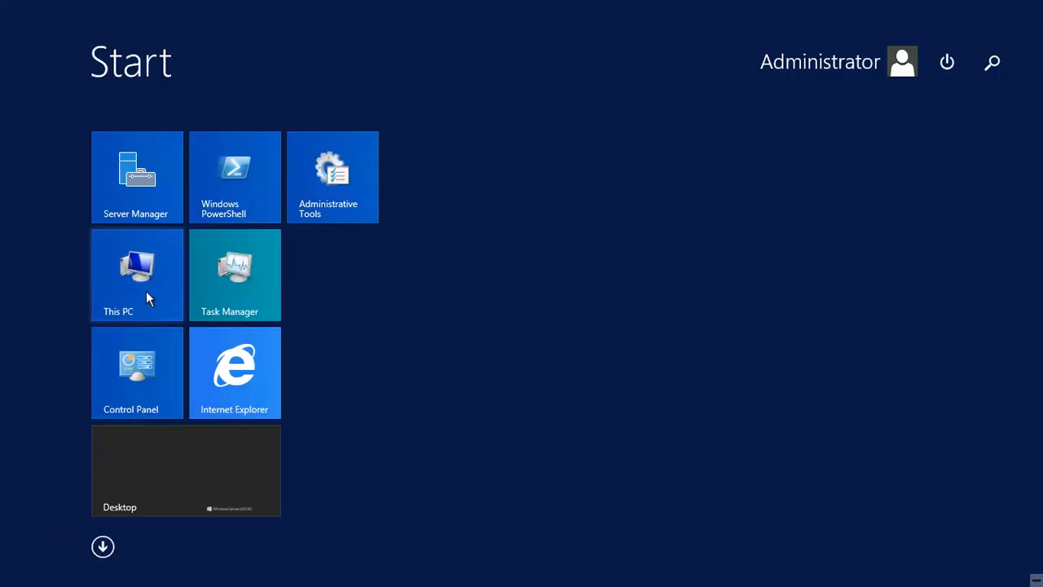
{"action": "right_click", "coordinate": [146, 291]}
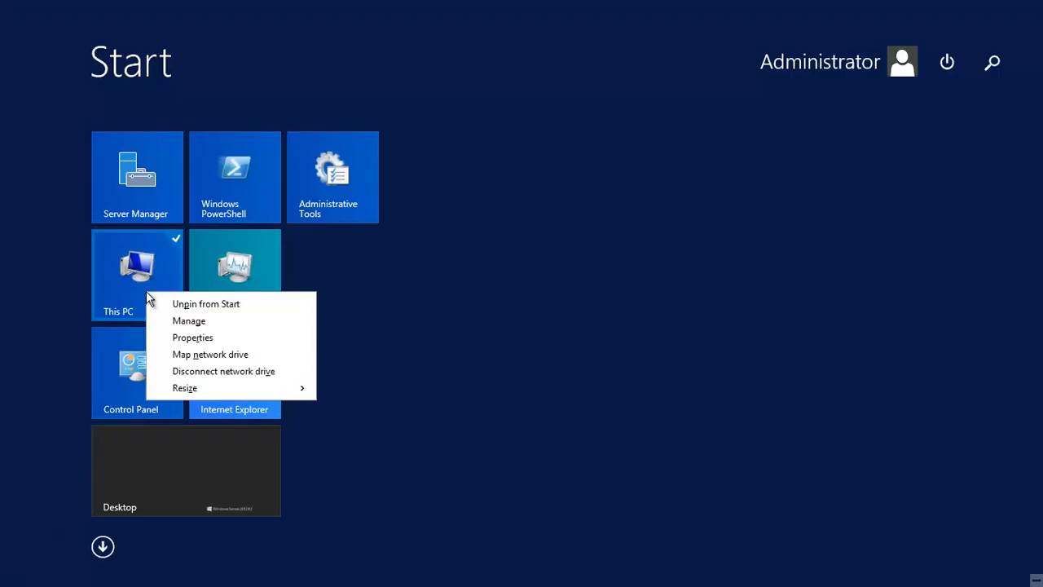
{"action": "left_click", "coordinate": [197, 340]}
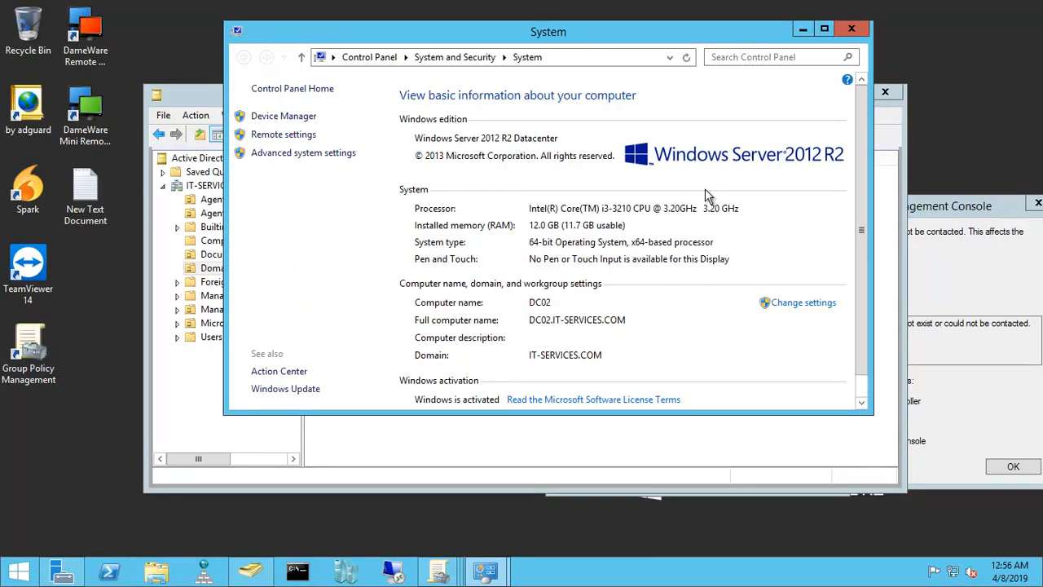
{"action": "left_click", "coordinate": [852, 29]}
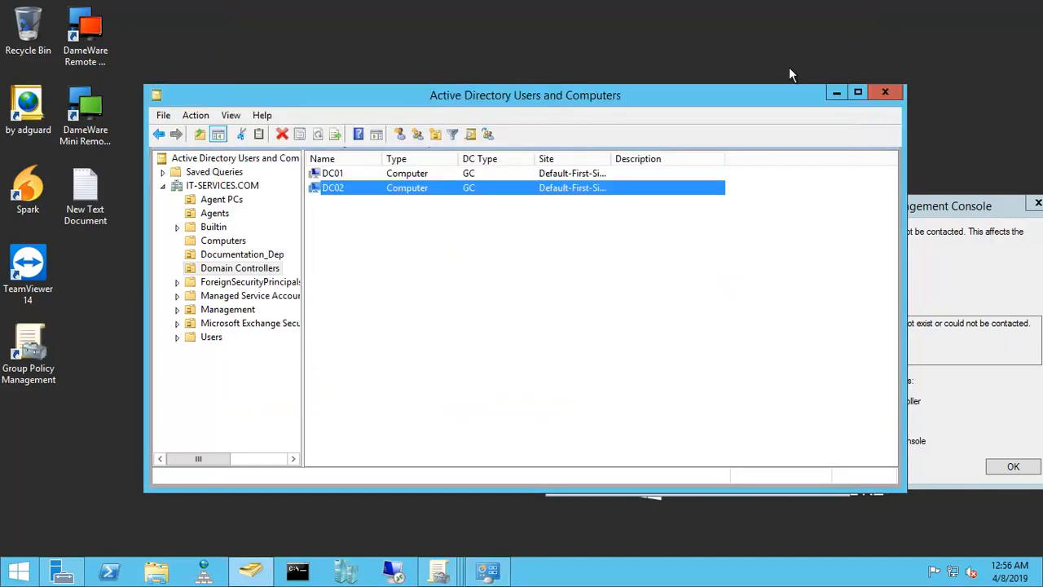
Step: Select DC01 in the domain controller list and look up 10.0.0.10 with nslookup in a command prompt
{"action": "left_click", "coordinate": [331, 175]}
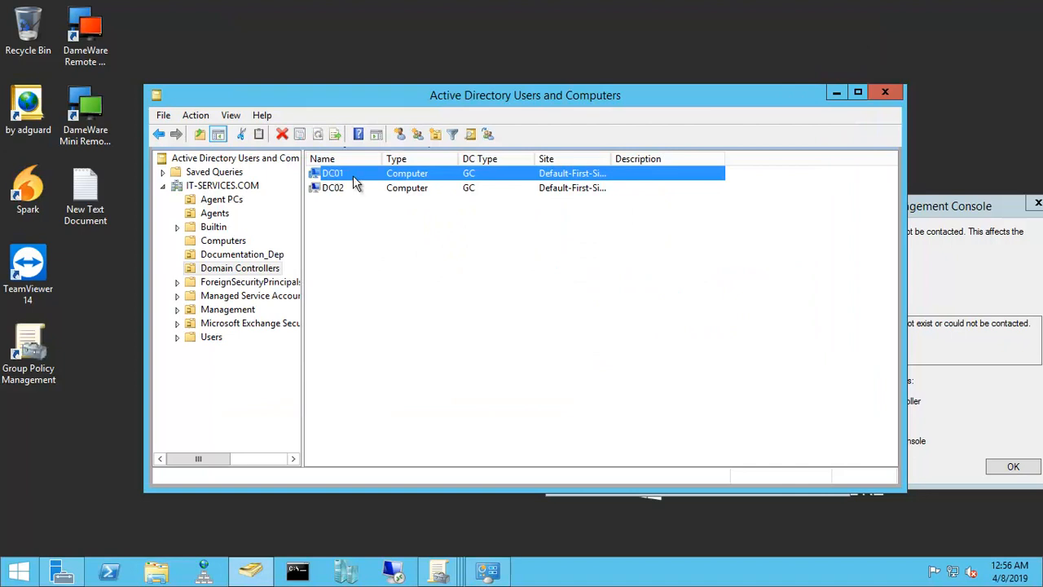
{"action": "left_click", "coordinate": [298, 579]}
{"action": "type", "text": "nslookup"}
{"action": "key", "text": "Return"}
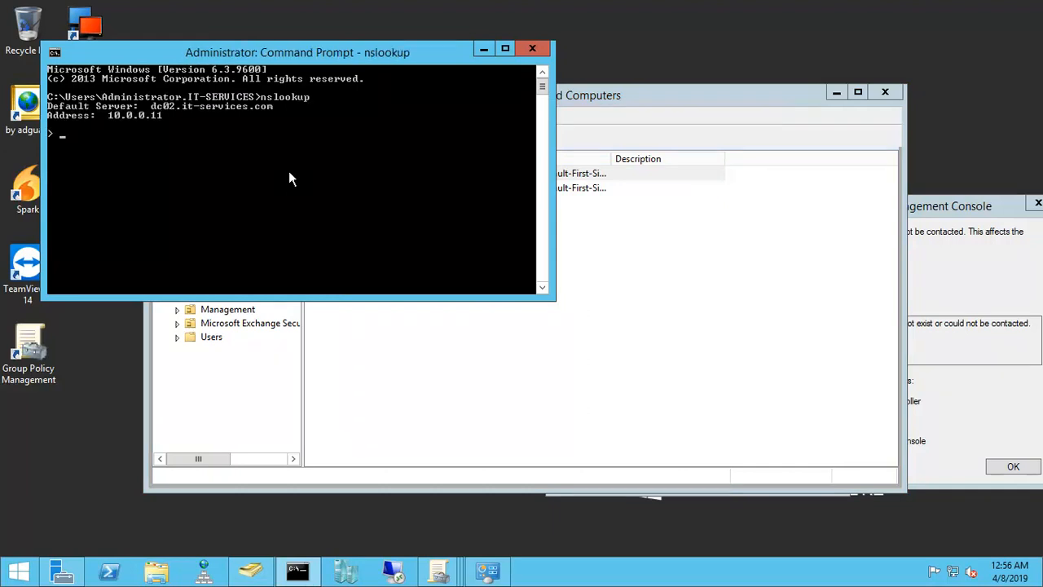
{"action": "type", "text": "10.0.0.10"}
{"action": "key", "text": "Return"}
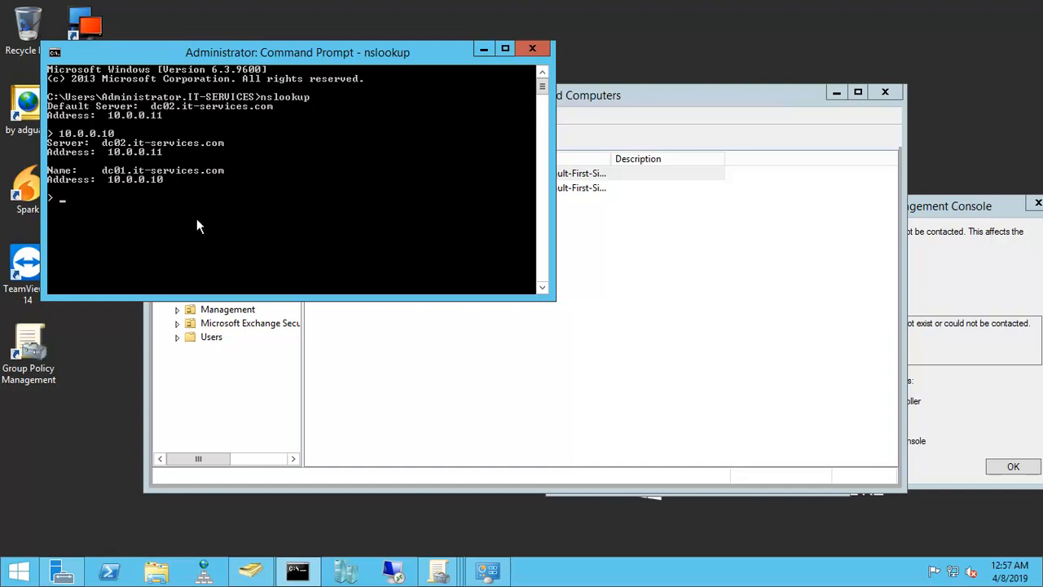
Step: Look up the host name dc01 in the running nslookup session
{"action": "type", "text": "10.0.0."}
{"action": "key", "text": "BackSpace"}
{"action": "key", "text": "BackSpace"}
{"action": "key", "text": "BackSpace"}
{"action": "key", "text": "BackSpace"}
{"action": "key", "text": "BackSpace"}
{"action": "key", "text": "BackSpace"}
{"action": "type", "text": "dc01"}
{"action": "key", "text": "Return"}
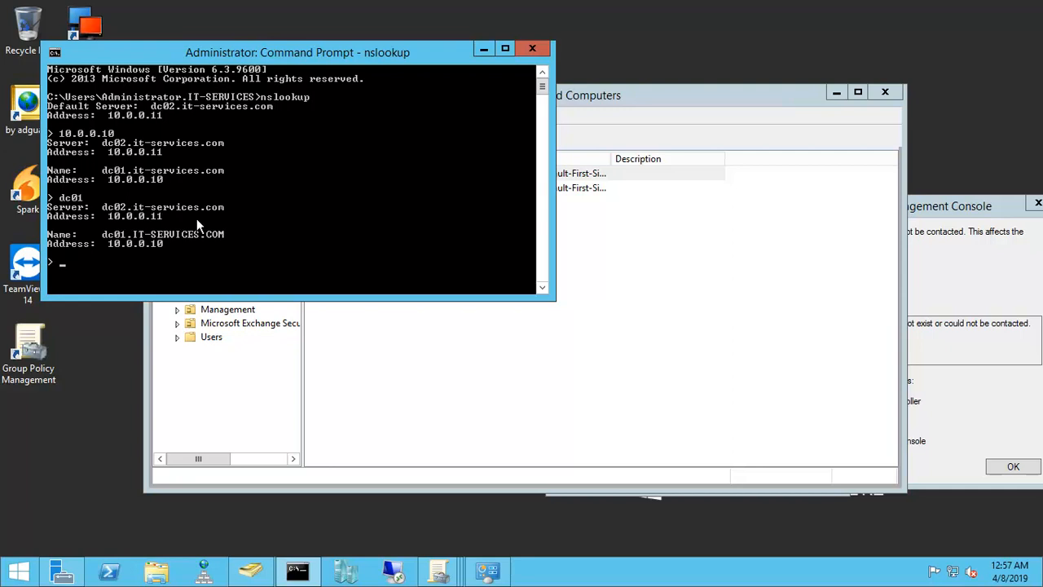
Step: Exit nslookup, ping 10.0.0.10 to test the first domain controller, and close the command prompt
{"action": "key", "text": "ctrl+c"}
{"action": "type", "text": "ping"}
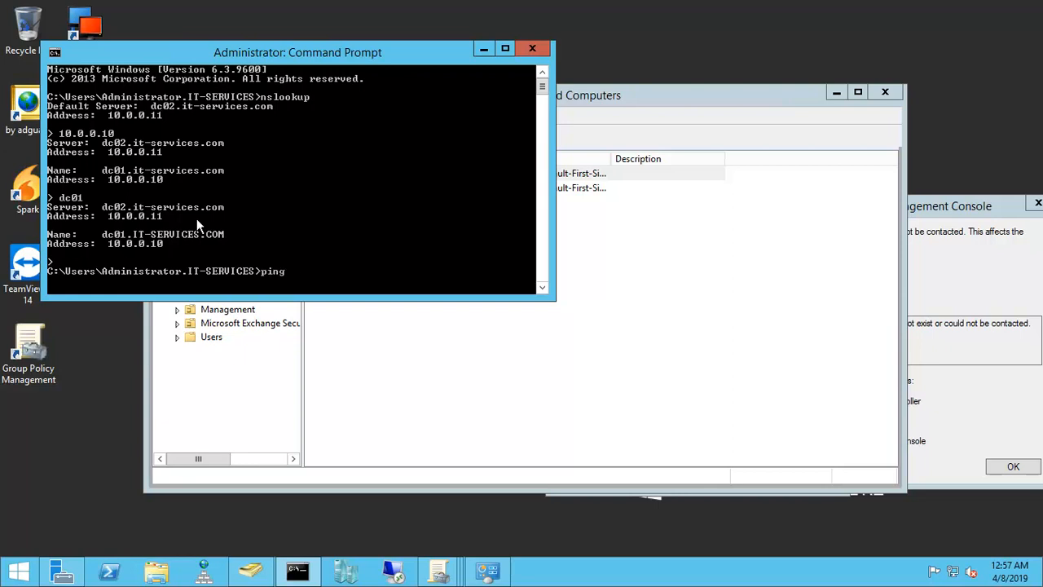
{"action": "type", "text": " 10.0.0.10"}
{"action": "key", "text": "Return"}
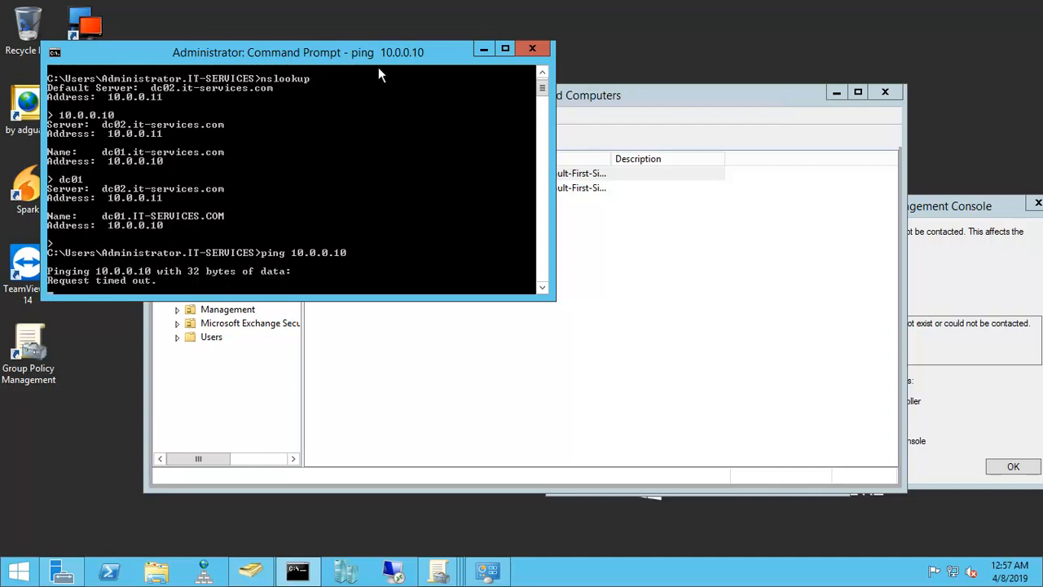
{"action": "left_click", "coordinate": [531, 50]}
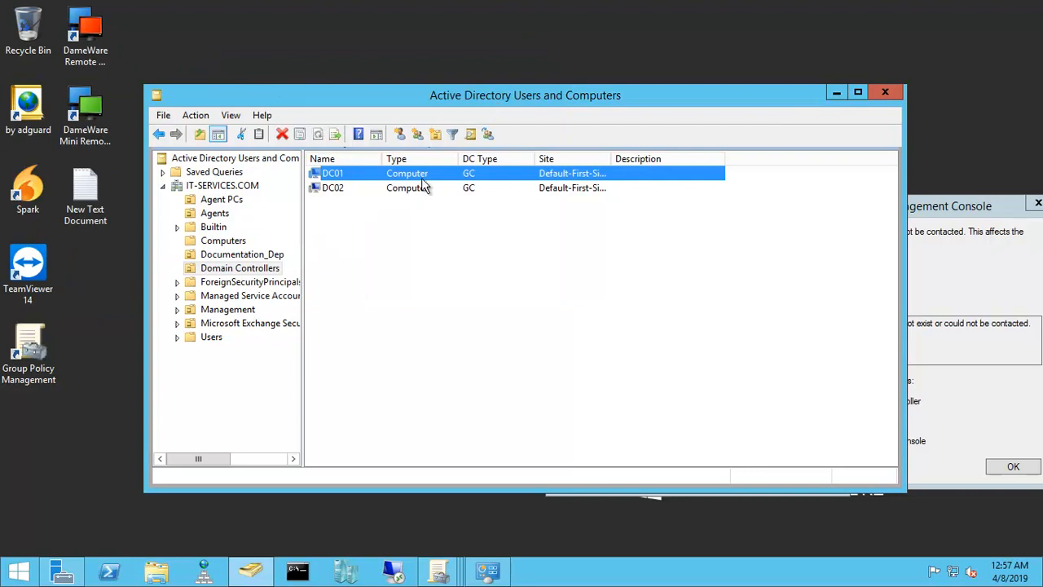
Step: Minimize Active Directory Users and Computers and examine the error text in the nearest Group Policy Management Console dialog
{"action": "left_click", "coordinate": [836, 92]}
{"action": "left_click_drag", "start_coordinate": [667, 212], "coordinate": [479, 145]}
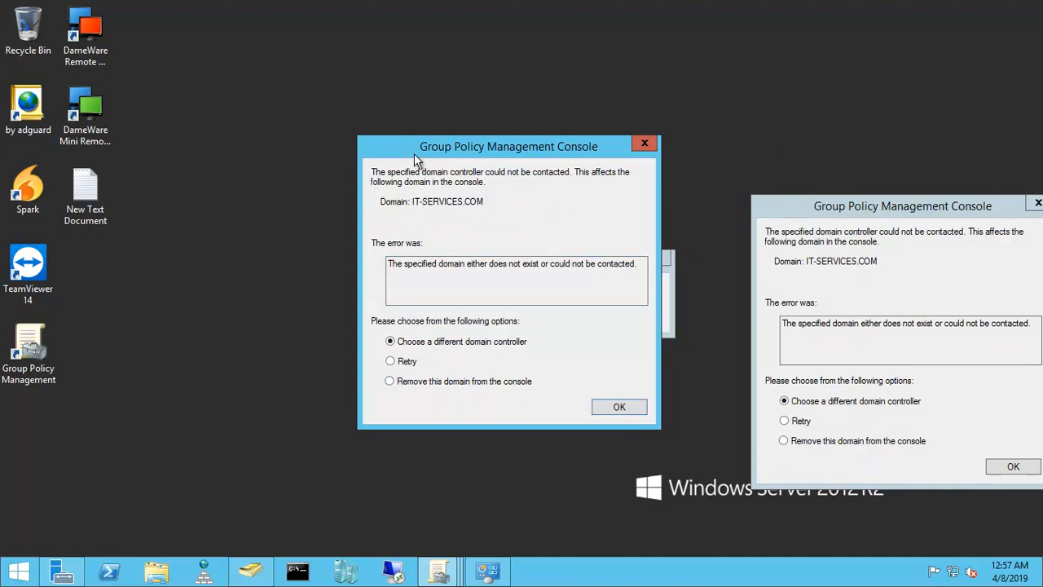
{"action": "left_click_drag", "start_coordinate": [421, 145], "coordinate": [435, 145]}
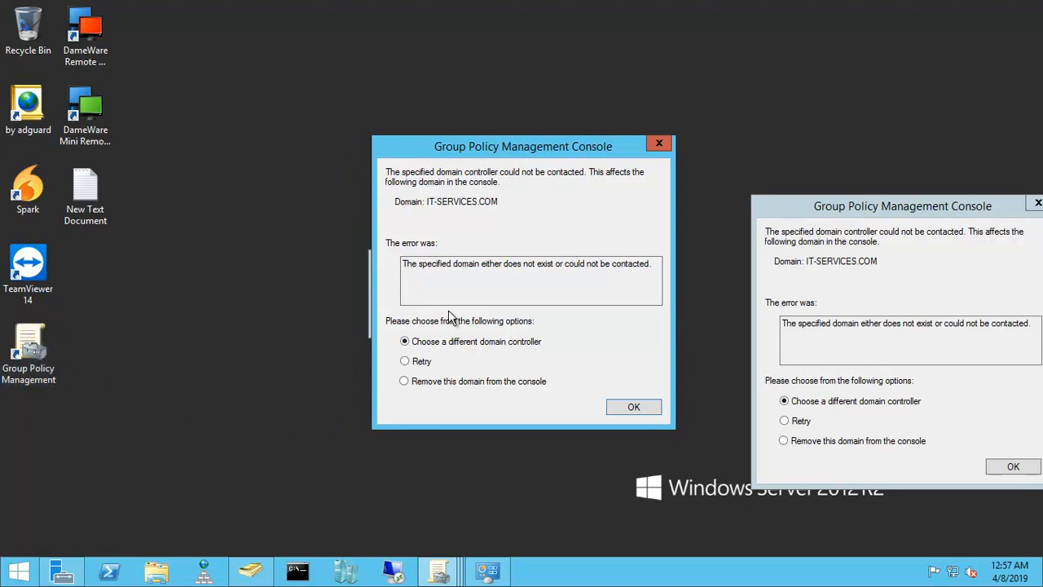
{"action": "left_click_drag", "start_coordinate": [405, 265], "coordinate": [496, 271]}
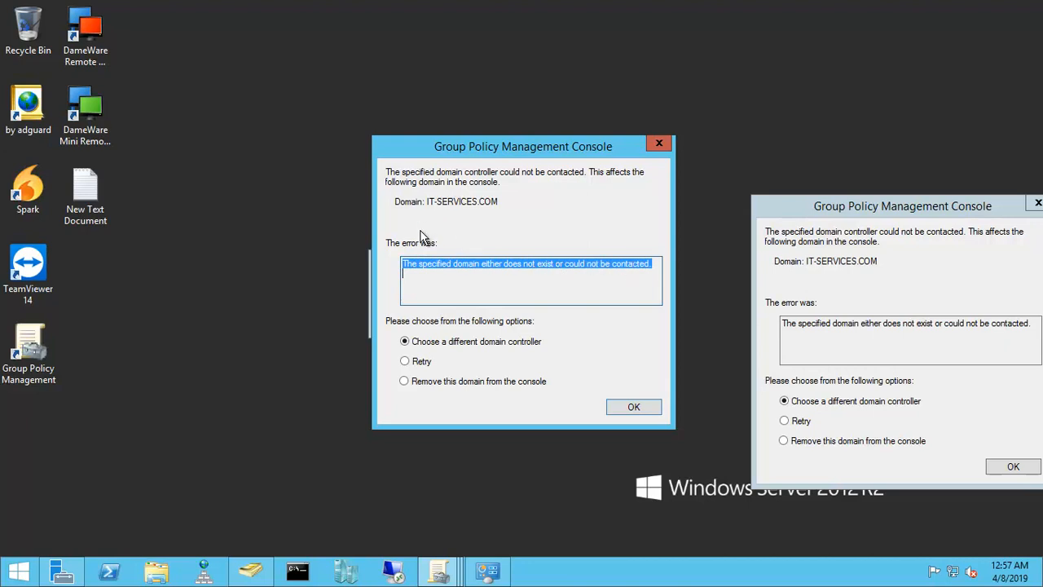
{"action": "left_click", "coordinate": [459, 304]}
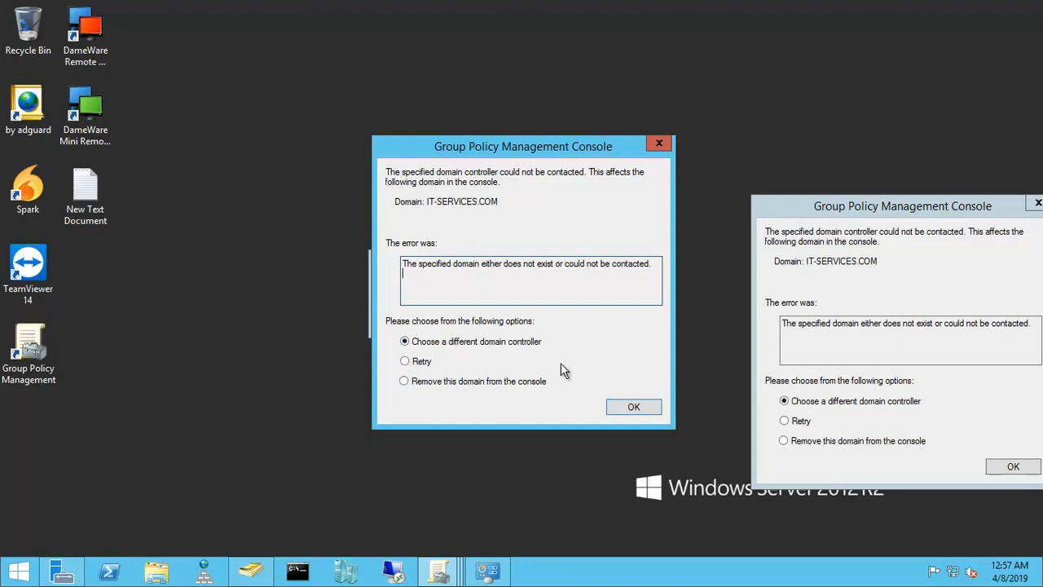
Step: Choose DC02.IT-SERVICES.COM as the different domain controller for the IT-SERVICES.COM domain and minimize the Group Policy Management console
{"action": "left_click", "coordinate": [624, 410]}
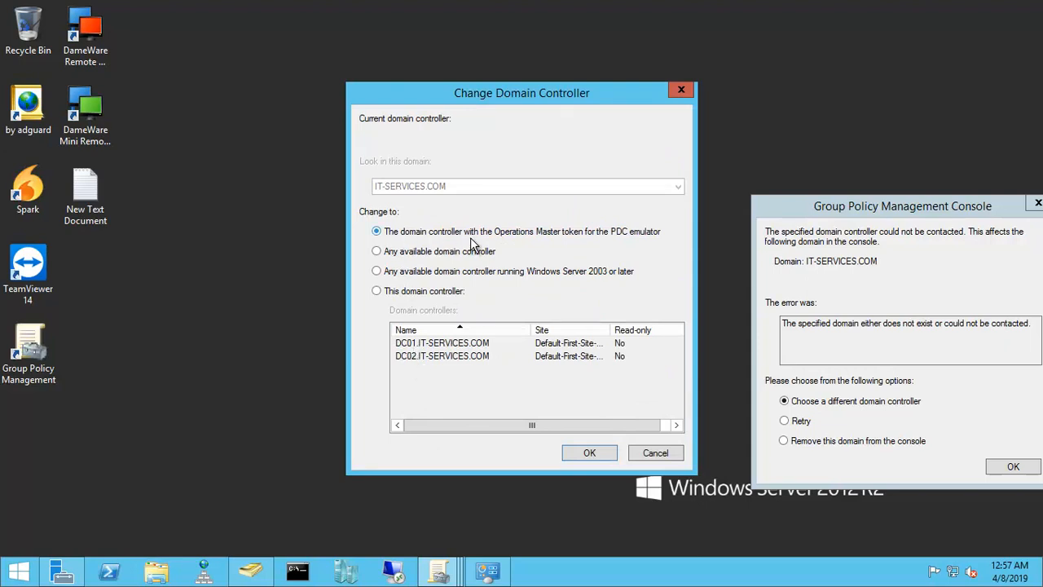
{"action": "left_click", "coordinate": [378, 292]}
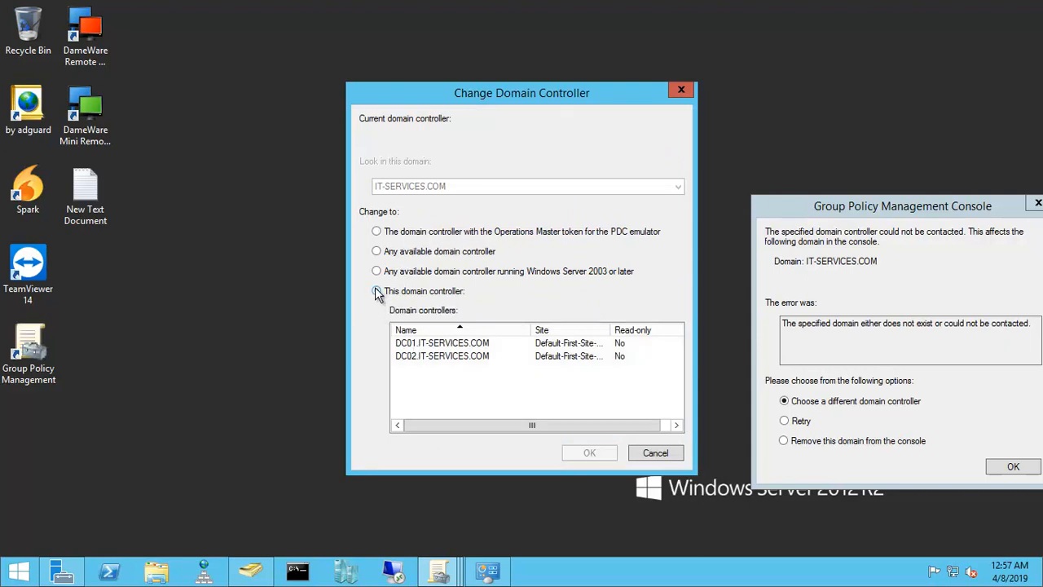
{"action": "left_click", "coordinate": [422, 360]}
{"action": "left_click", "coordinate": [580, 454]}
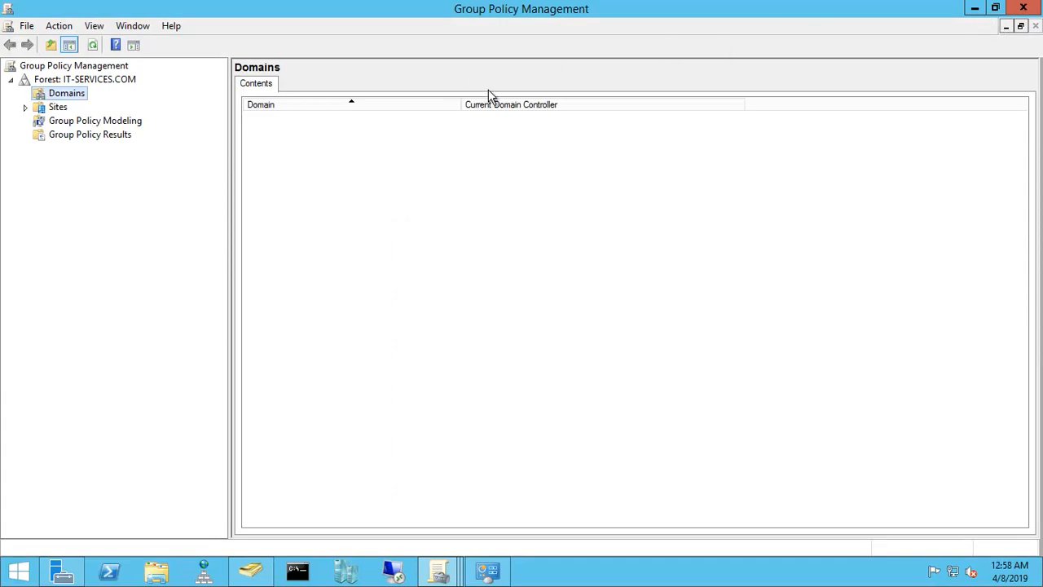
{"action": "left_click", "coordinate": [974, 10]}
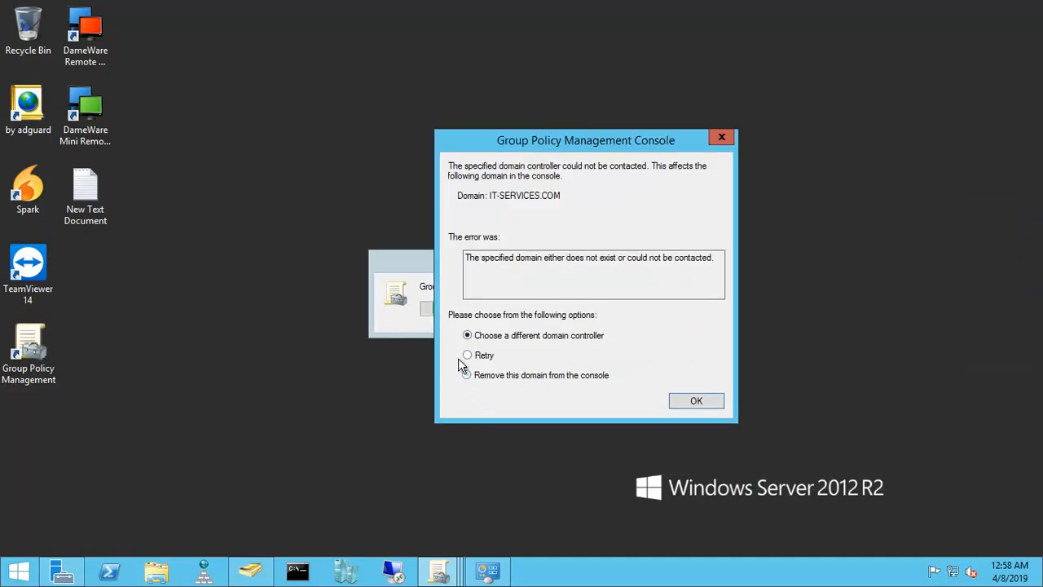
Step: Confirm a domain controller choice in the remaining Group Policy error dialog and close the Group Policy Management loading window
{"action": "left_click", "coordinate": [720, 405]}
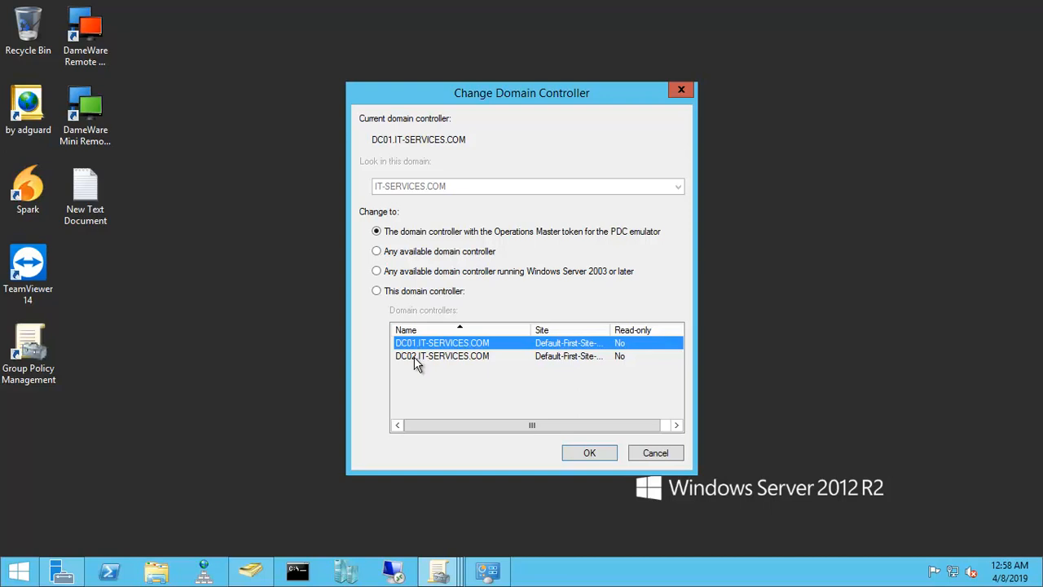
{"action": "left_click", "coordinate": [590, 452]}
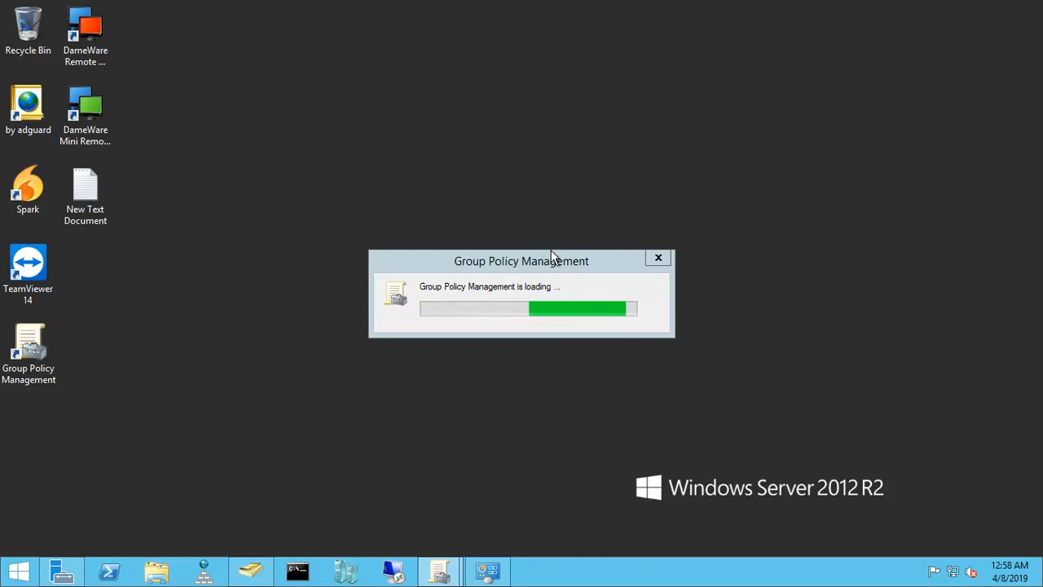
{"action": "left_click", "coordinate": [662, 257]}
{"action": "right_click", "coordinate": [429, 201]}
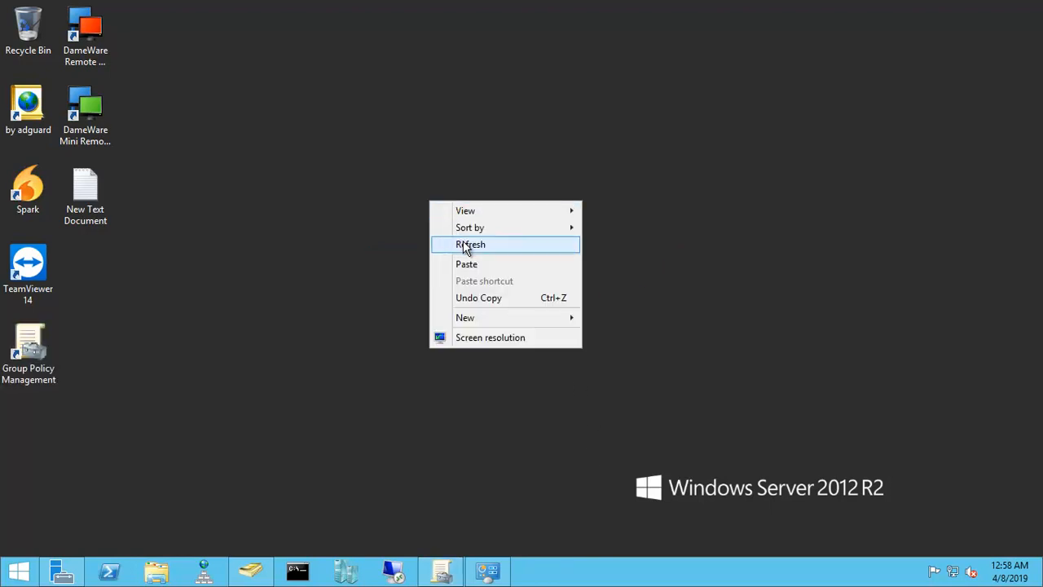
{"action": "left_click", "coordinate": [464, 246]}
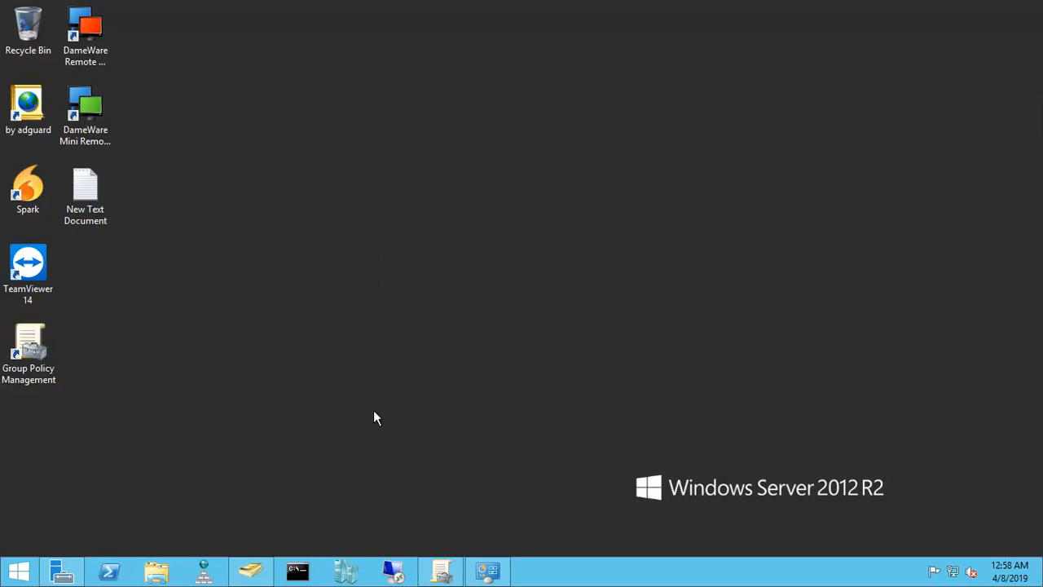
Step: Open Windows PowerShell from the Start screen
{"action": "left_click", "coordinate": [18, 571]}
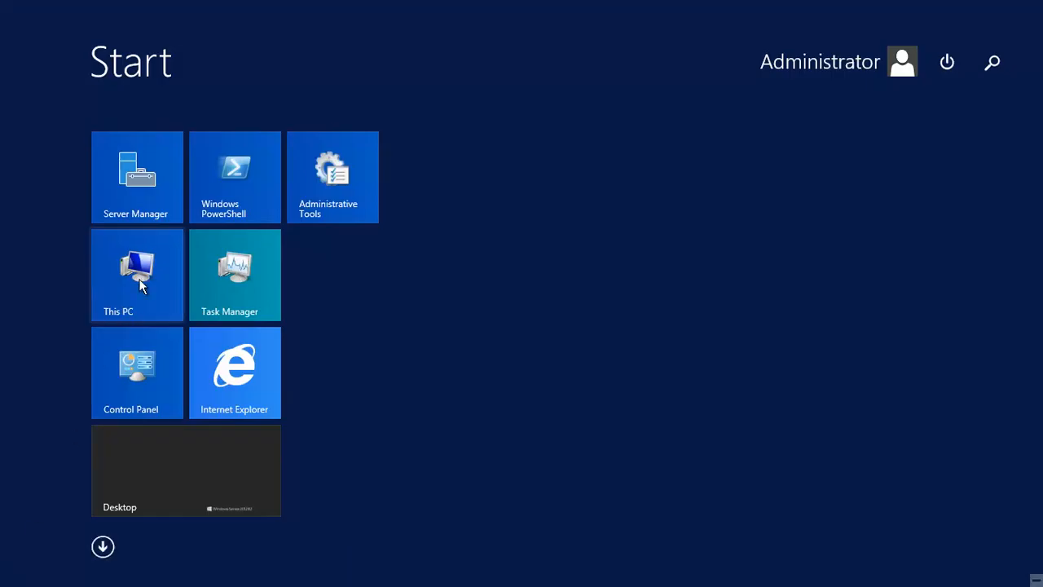
{"action": "left_click", "coordinate": [216, 196]}
{"action": "left_click", "coordinate": [218, 196]}
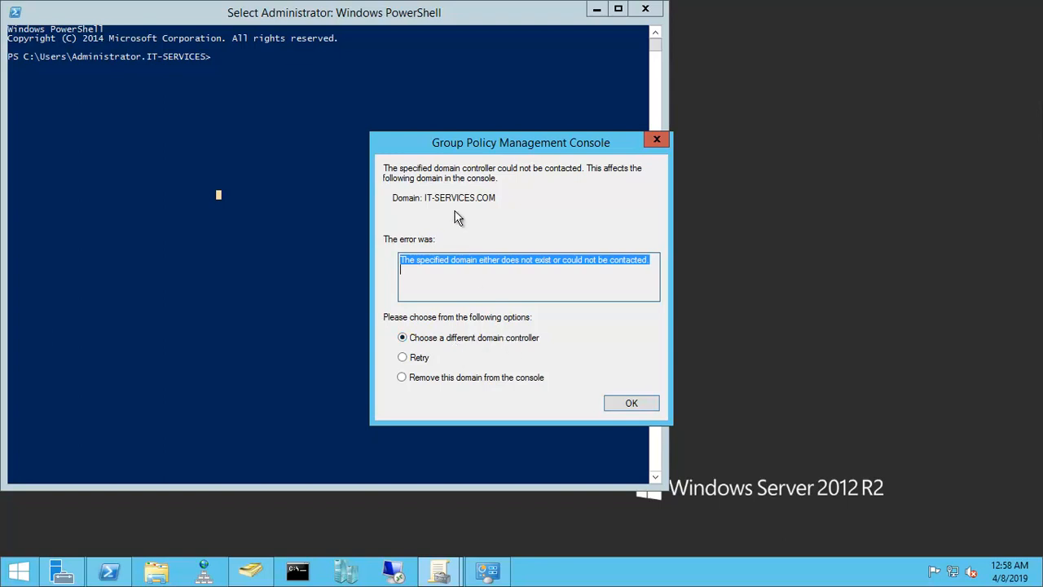
Step: In the reappeared domain error dialog, choose DC02.IT-SERVICES.COM as the specific domain controller for IT-SERVICES.COM
{"action": "left_click", "coordinate": [634, 407]}
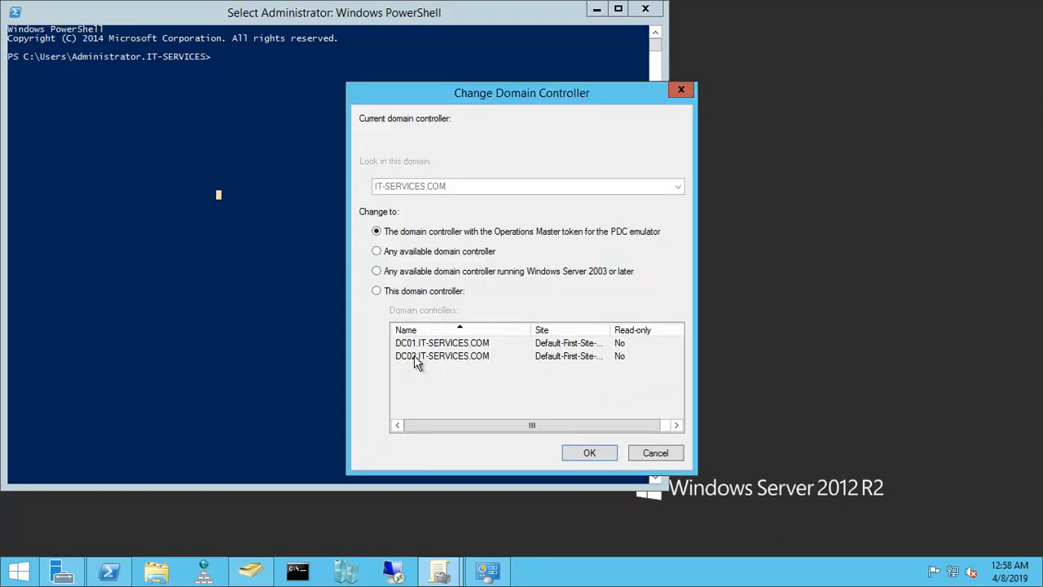
{"action": "left_click", "coordinate": [377, 292]}
{"action": "left_click", "coordinate": [406, 356]}
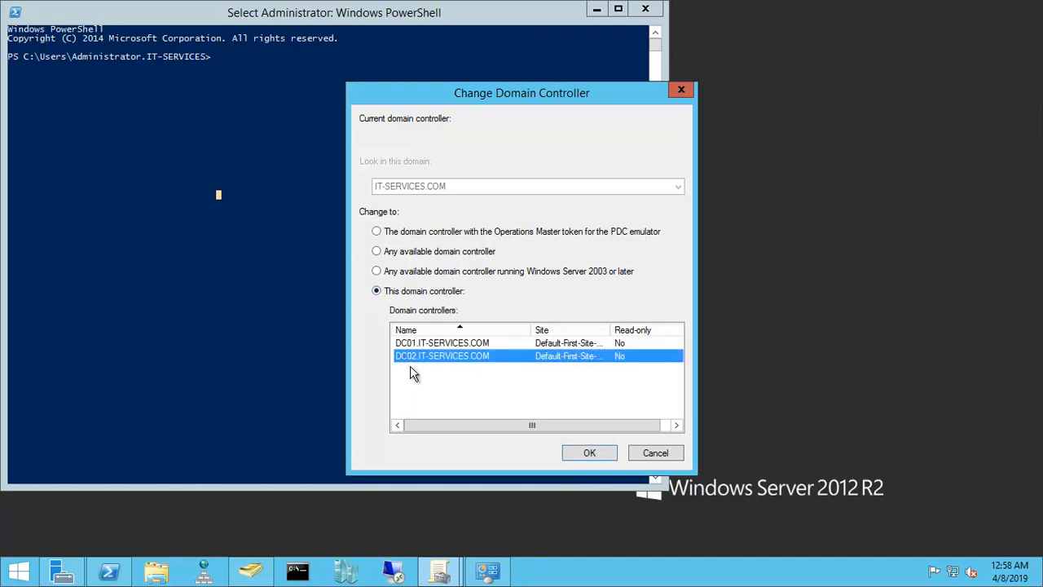
{"action": "left_click", "coordinate": [586, 455]}
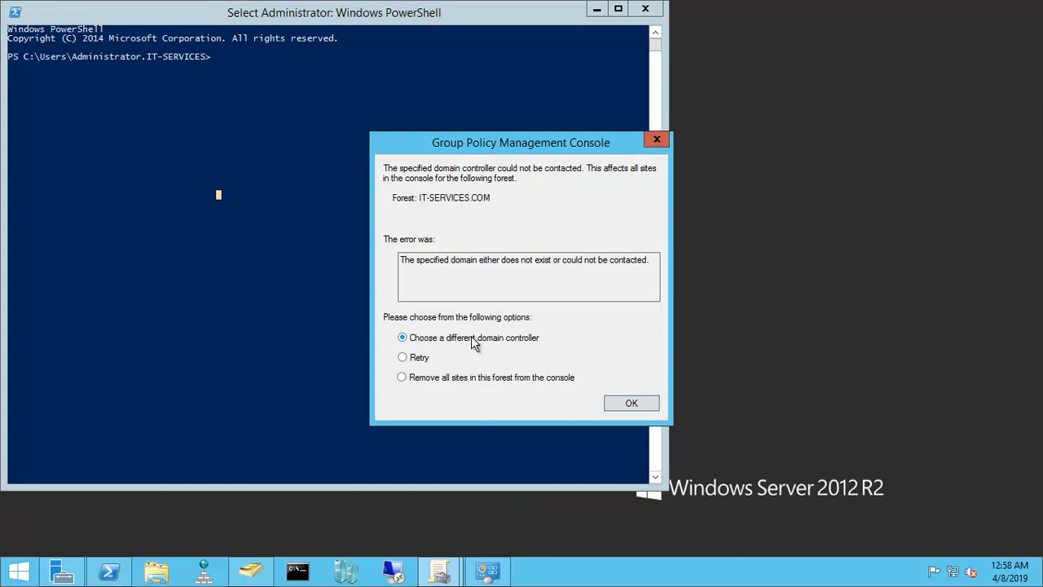
Step: Choose DC02.IT-SERVICES.COM as the domain controller for the forest's sites and close the Group Policy Management console
{"action": "left_click", "coordinate": [643, 408]}
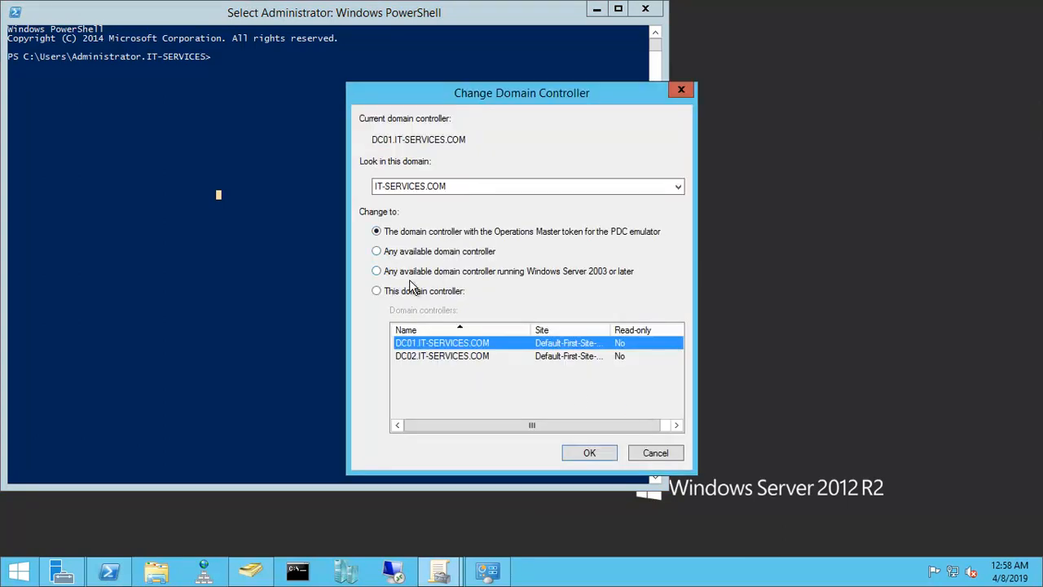
{"action": "left_click", "coordinate": [377, 292]}
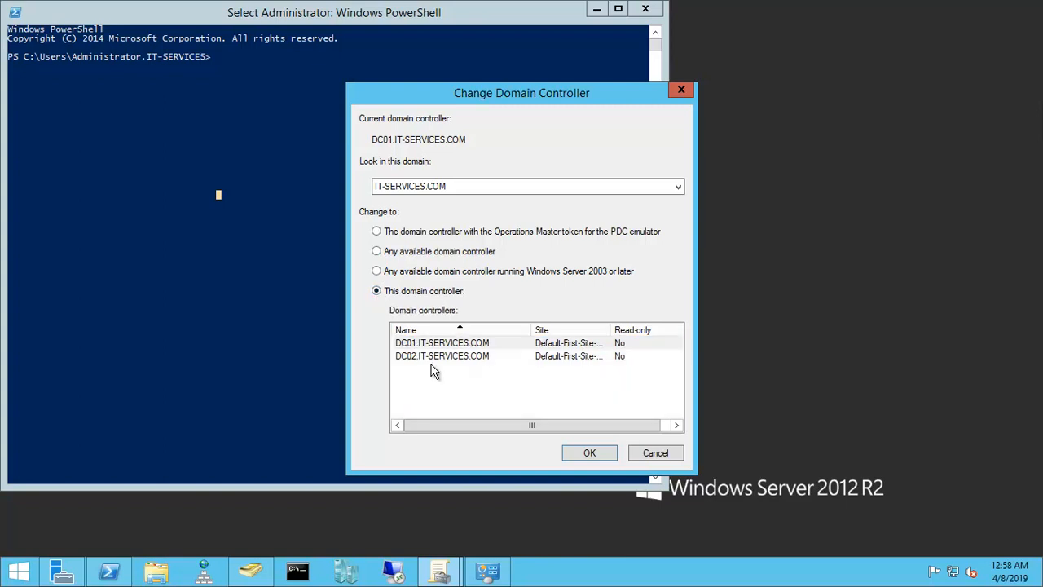
{"action": "left_click", "coordinate": [406, 357]}
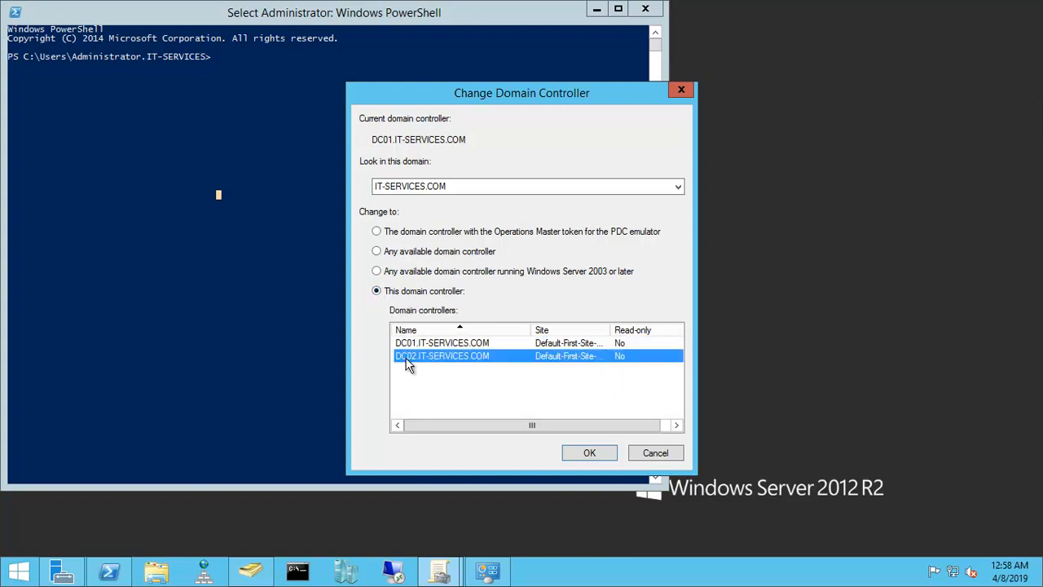
{"action": "left_click", "coordinate": [590, 454]}
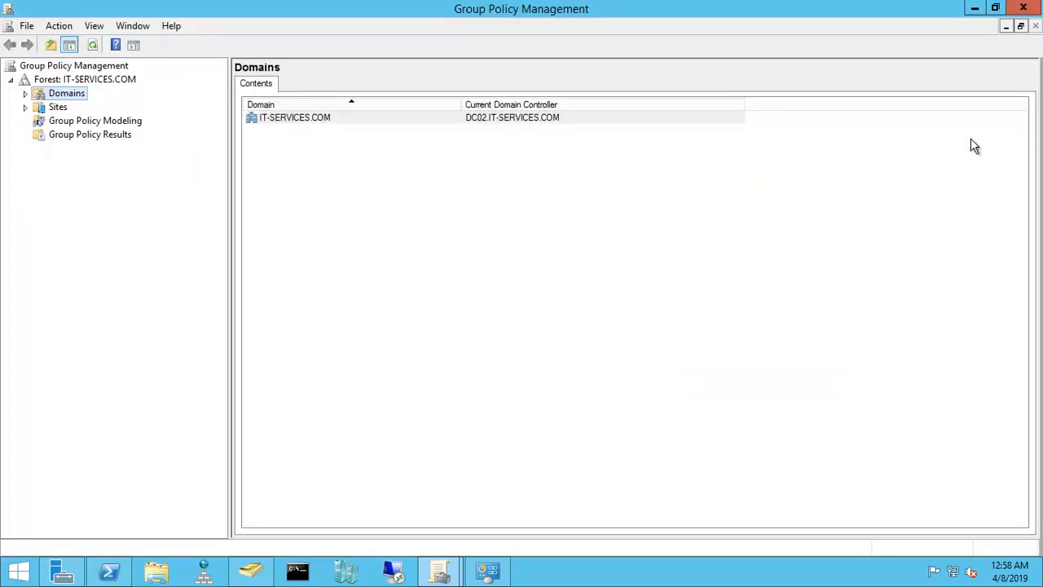
{"action": "left_click", "coordinate": [1024, 4]}
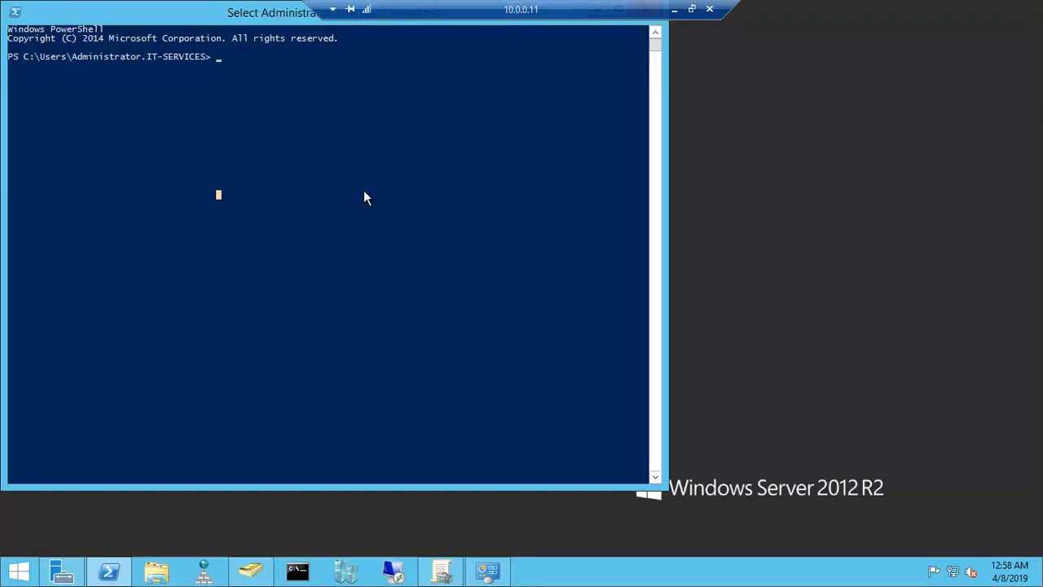
Step: Move the PowerShell window clear of the screen corner and run netdom query fsmo to list the operations master role holders
{"action": "left_click_drag", "start_coordinate": [230, 12], "coordinate": [331, 58]}
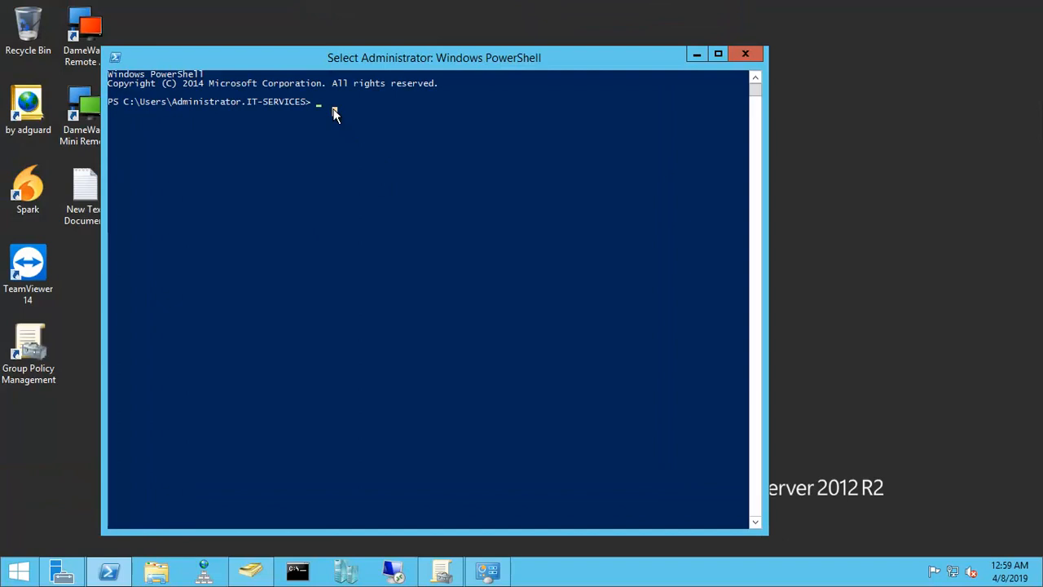
{"action": "type", "text": "netdo"}
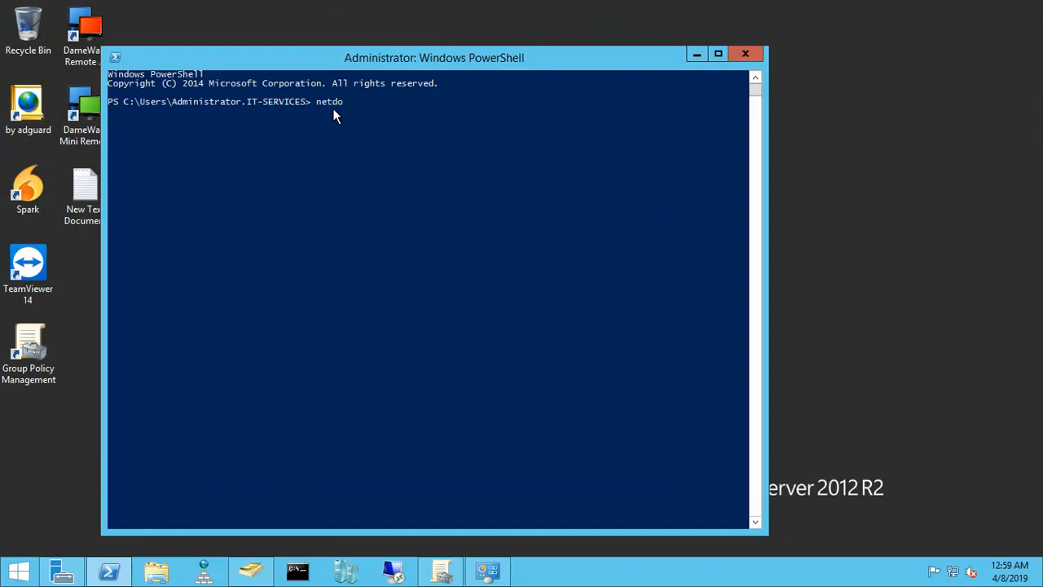
{"action": "type", "text": "m query fsmo"}
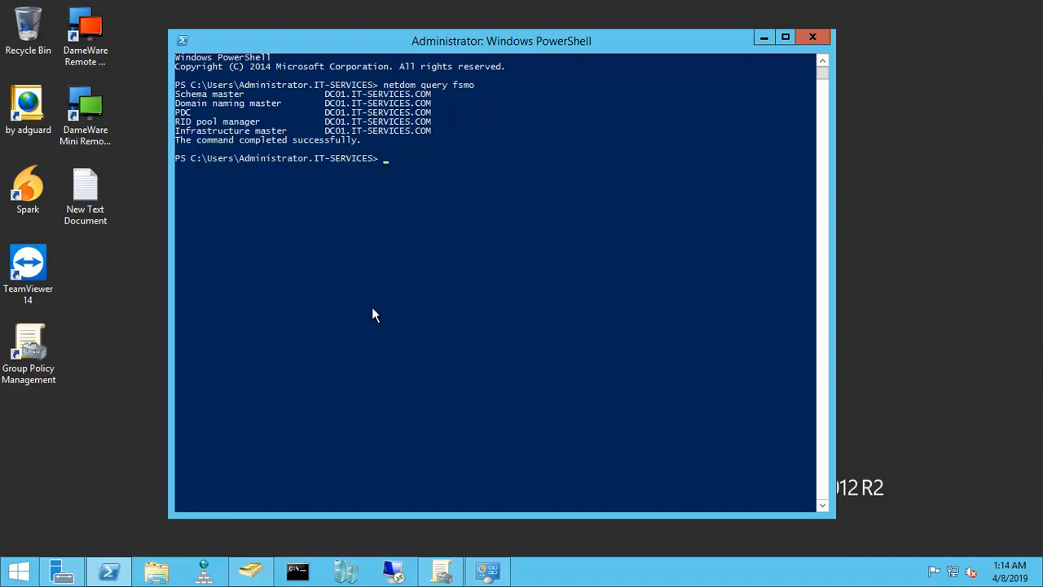
Step: Search for cmd from the Start screen and open Command Prompt as administrator
{"action": "left_click", "coordinate": [22, 570]}
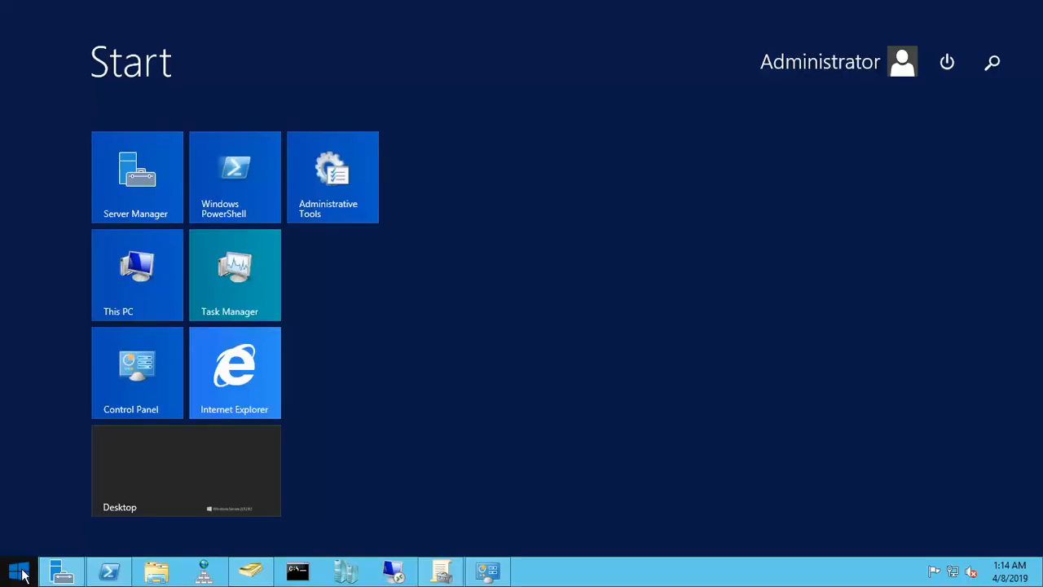
{"action": "type", "text": "cmd"}
{"action": "right_click", "coordinate": [854, 169]}
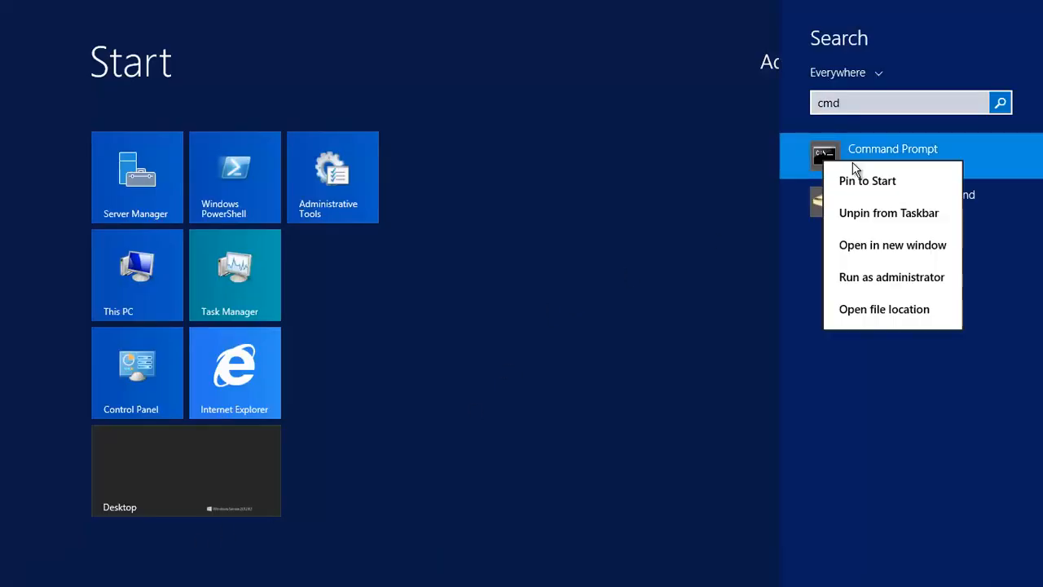
{"action": "left_click", "coordinate": [882, 277]}
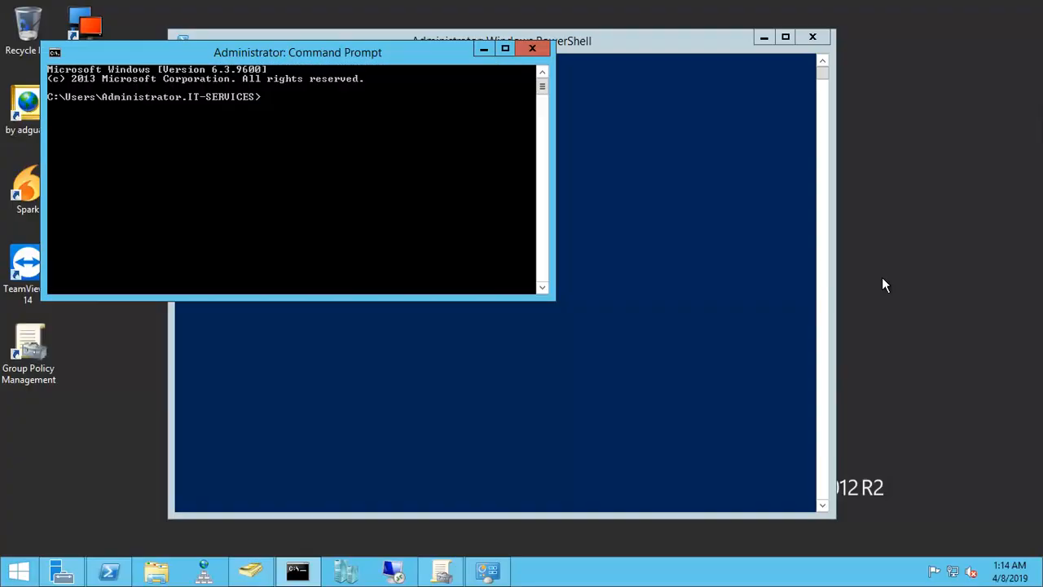
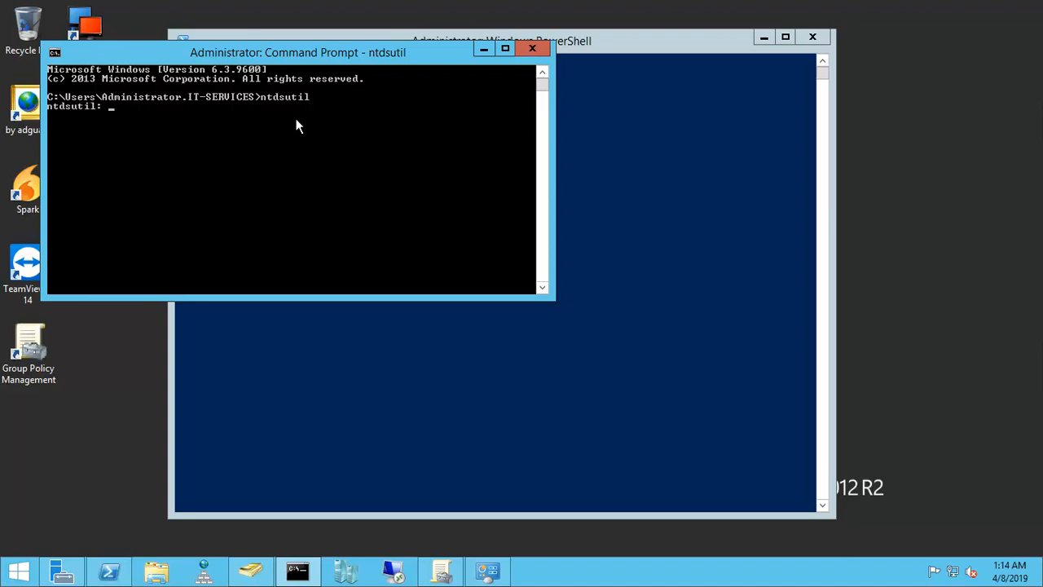
Step: In ntdsutil, enter roles to reach FSMO maintenance and open the server connections context with connections
{"action": "type", "text": "roles"}
{"action": "key", "text": "Return"}
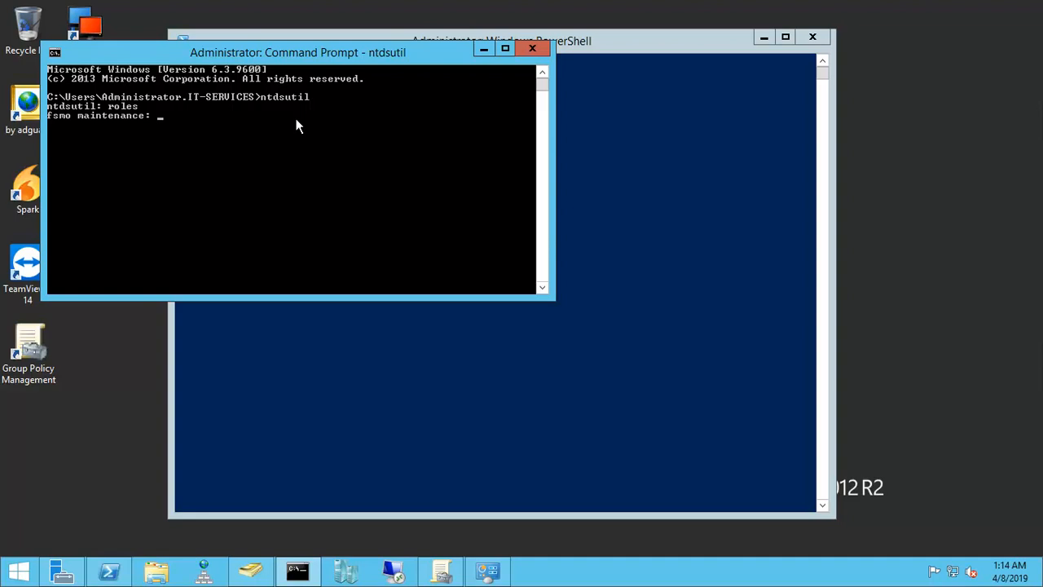
{"action": "type", "text": "connections"}
{"action": "key", "text": "Return"}
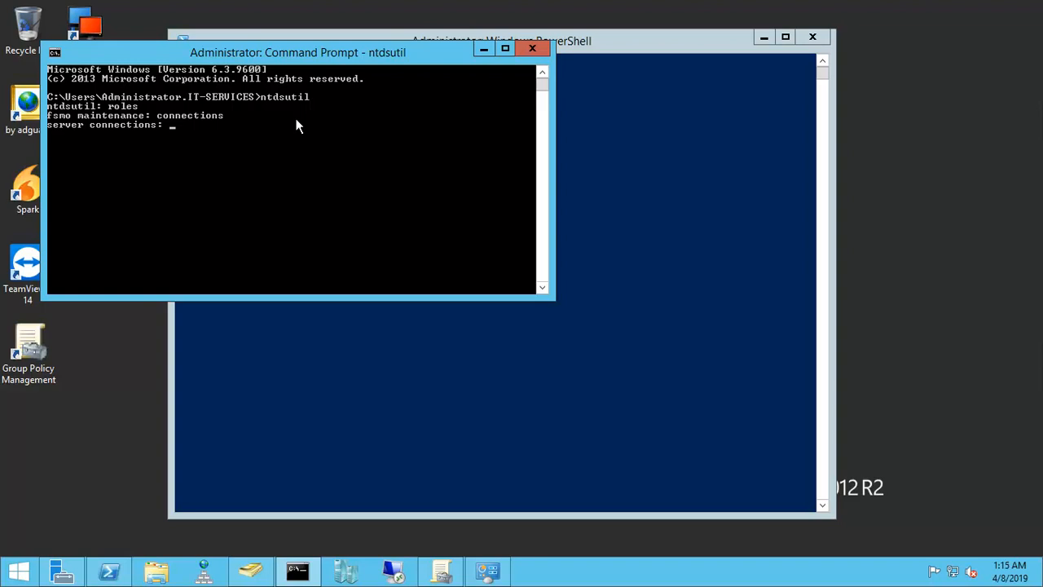
Step: Bind ntdsutil with connect to server DC02 and quit back to the FSMO maintenance level
{"action": "type", "text": "connect to server DC02"}
{"action": "key", "text": "Return"}
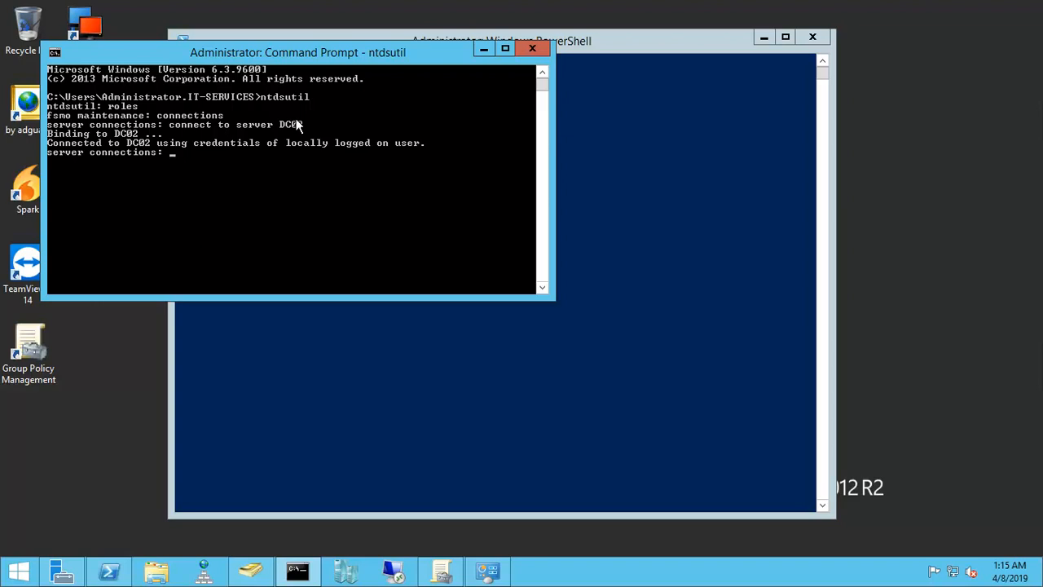
{"action": "type", "text": "q"}
{"action": "key", "text": "Return"}
Step: Uncover the PowerShell role list, run seize schema master in ntdsutil, and confirm the seizure for DC02
{"action": "left_click_drag", "start_coordinate": [334, 63], "coordinate": [479, 207]}
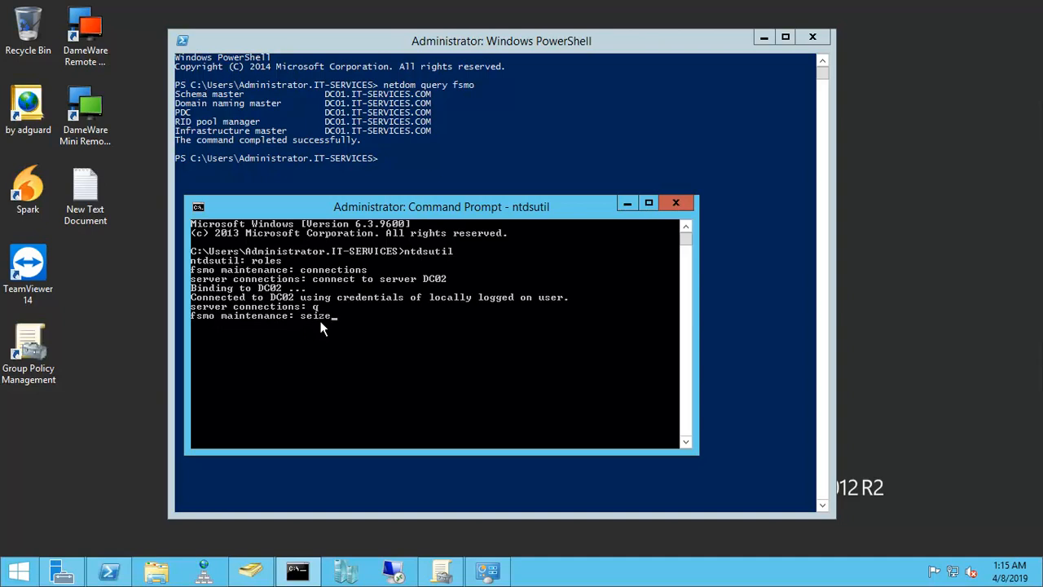
{"action": "type", "text": "ma"}
{"action": "key", "text": "BackSpace"}
{"action": "key", "text": "BackSpace"}
{"action": "key", "text": "BackSpace"}
{"action": "type", "text": "chema maste"}
{"action": "key", "text": "Return"}
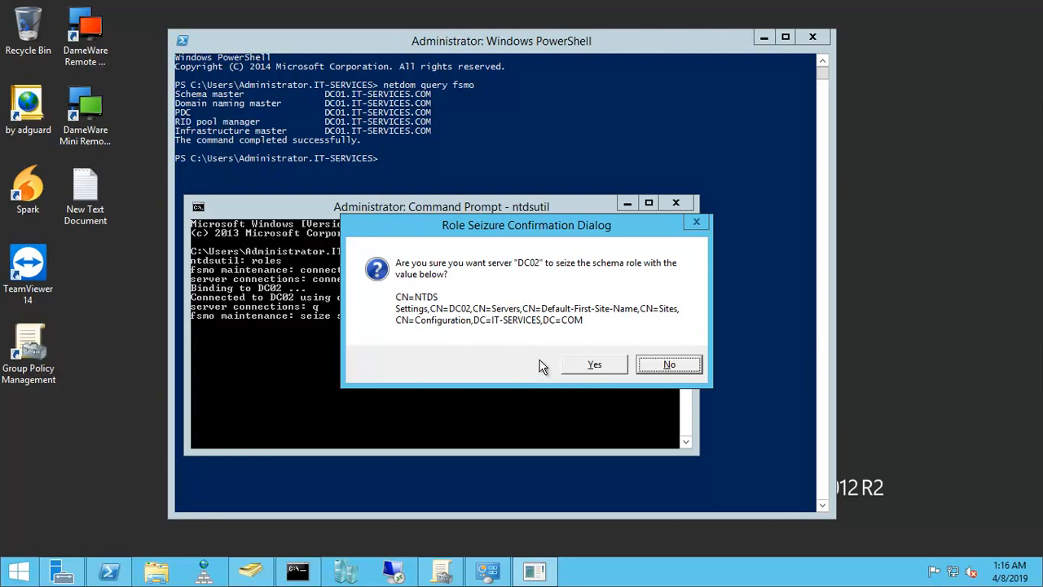
{"action": "left_click", "coordinate": [593, 367]}
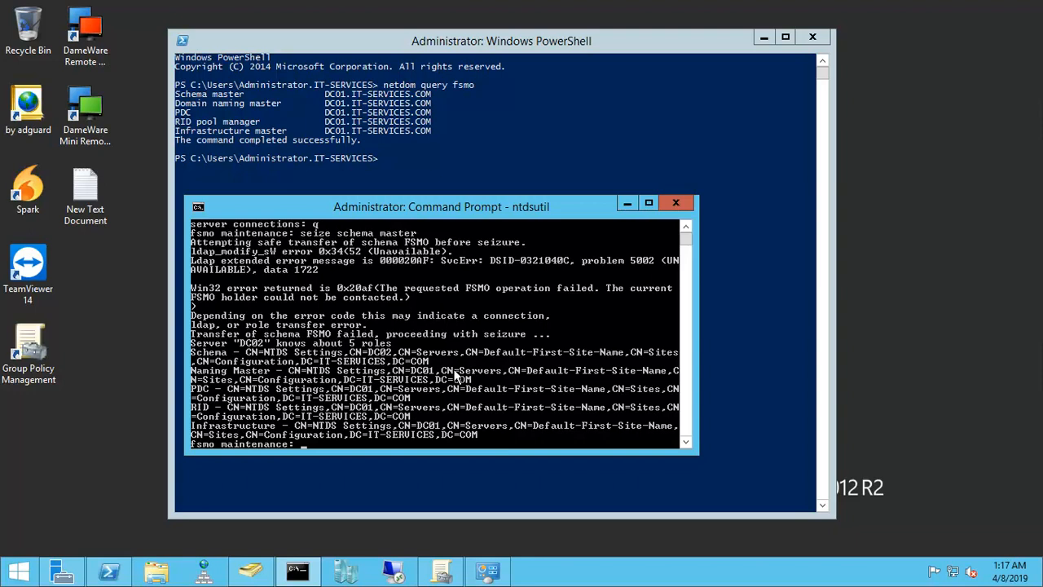
{"action": "scroll", "coordinate": [457, 375], "scroll_direction": "down", "scroll_amount": 1}
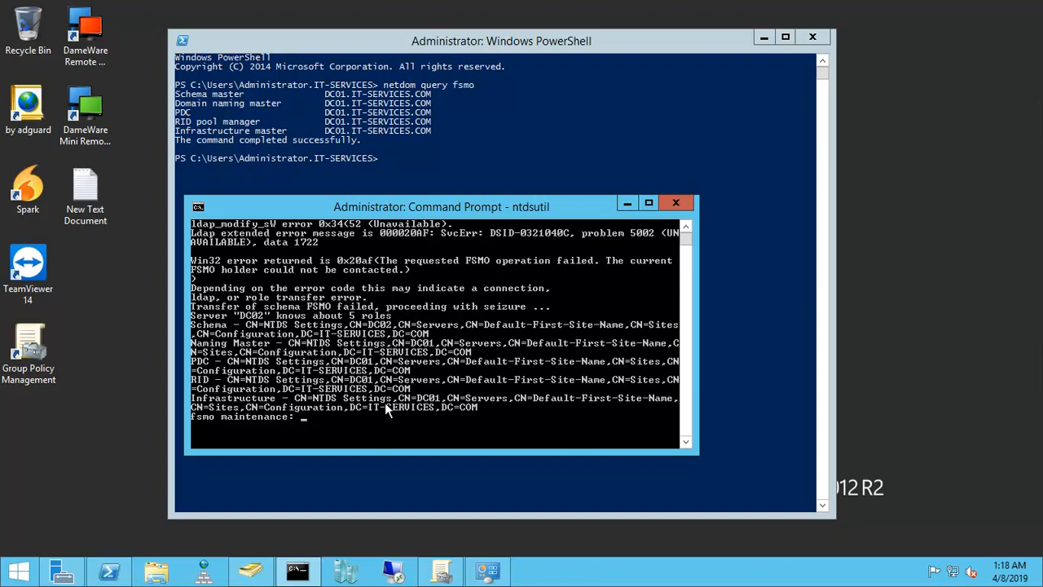
Step: Move the Command Prompt window aside and rerun netdom query fsmo in PowerShell to check the schema master holder
{"action": "left_click_drag", "start_coordinate": [390, 203], "coordinate": [764, 223]}
{"action": "left_click", "coordinate": [318, 199]}
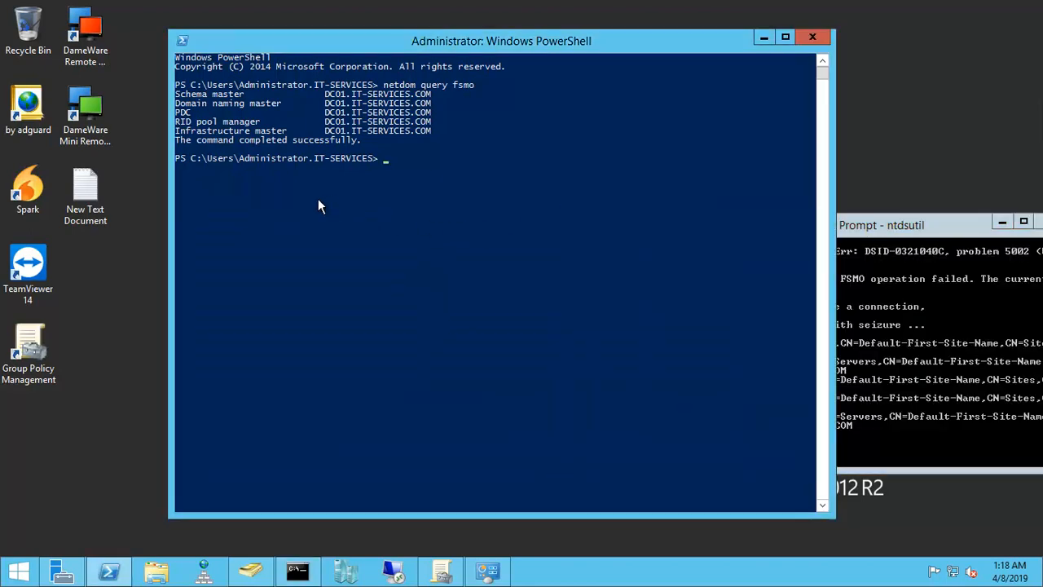
{"action": "key", "text": "Up"}
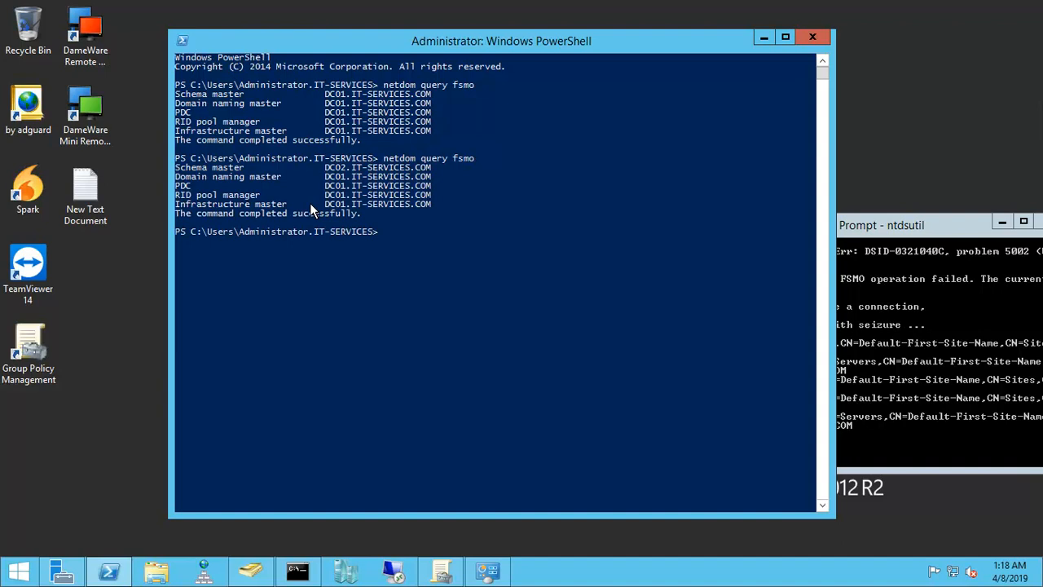
{"action": "left_click", "coordinate": [188, 170]}
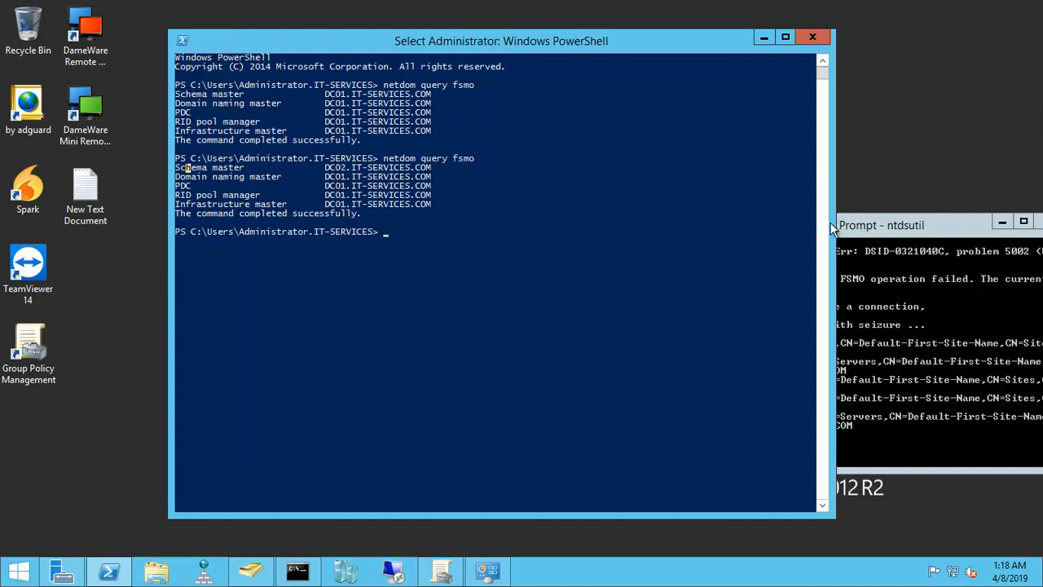
Step: Bring the ntdsutil window back over PowerShell, run seize naming master, and confirm the domain naming role seizure for DC02
{"action": "left_click_drag", "start_coordinate": [899, 225], "coordinate": [495, 203]}
{"action": "left_click_drag", "start_coordinate": [553, 241], "coordinate": [569, 259]}
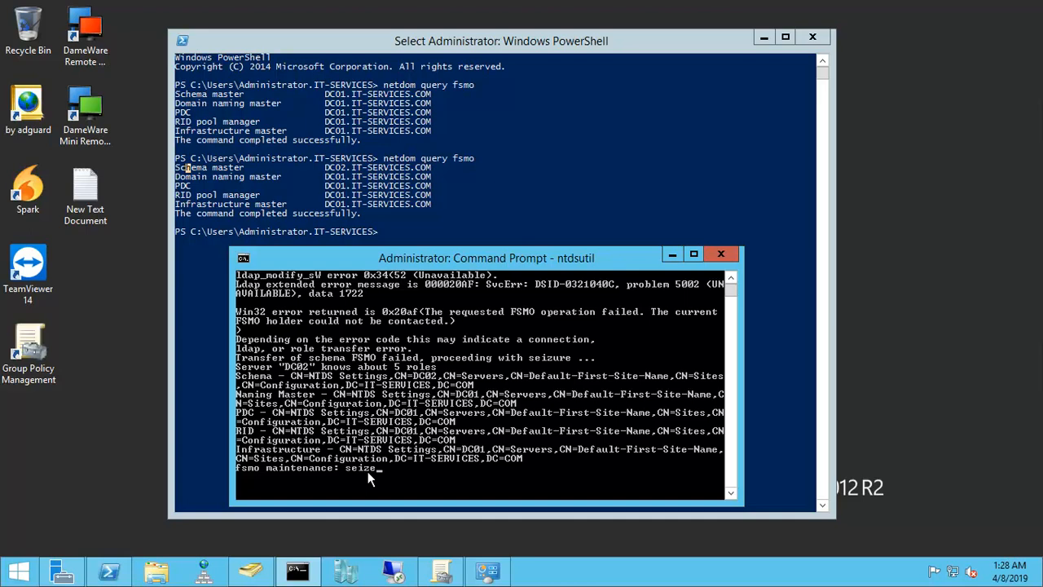
{"action": "type", "text": "ming master"}
{"action": "key", "text": "Return"}
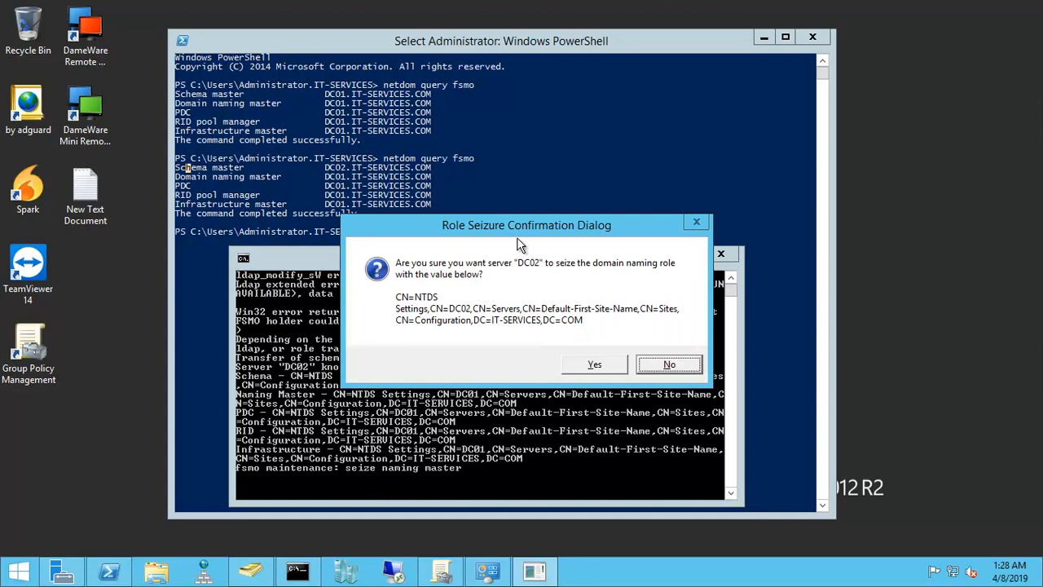
{"action": "left_click_drag", "start_coordinate": [525, 235], "coordinate": [523, 242]}
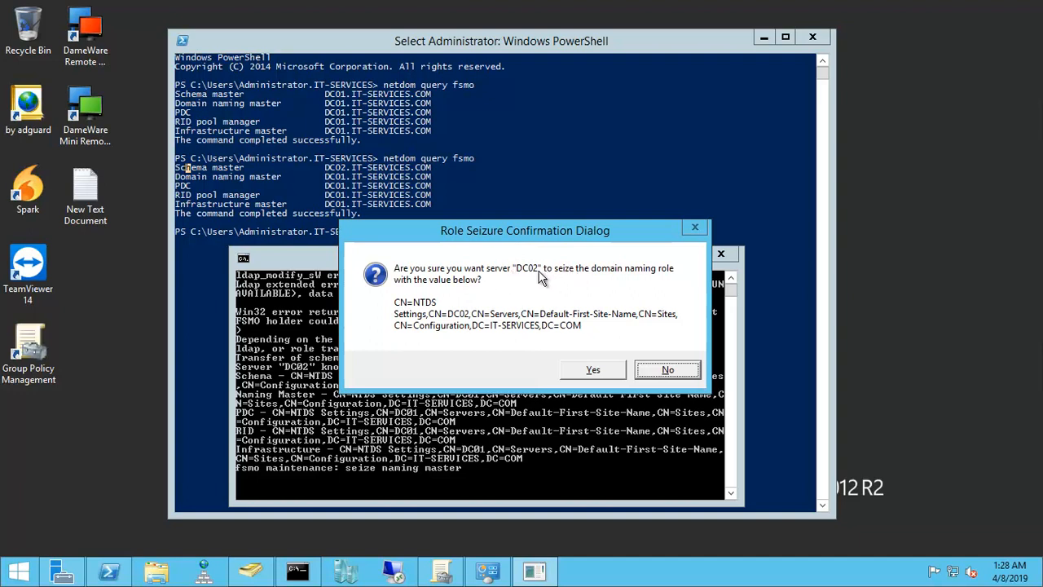
{"action": "left_click", "coordinate": [593, 370]}
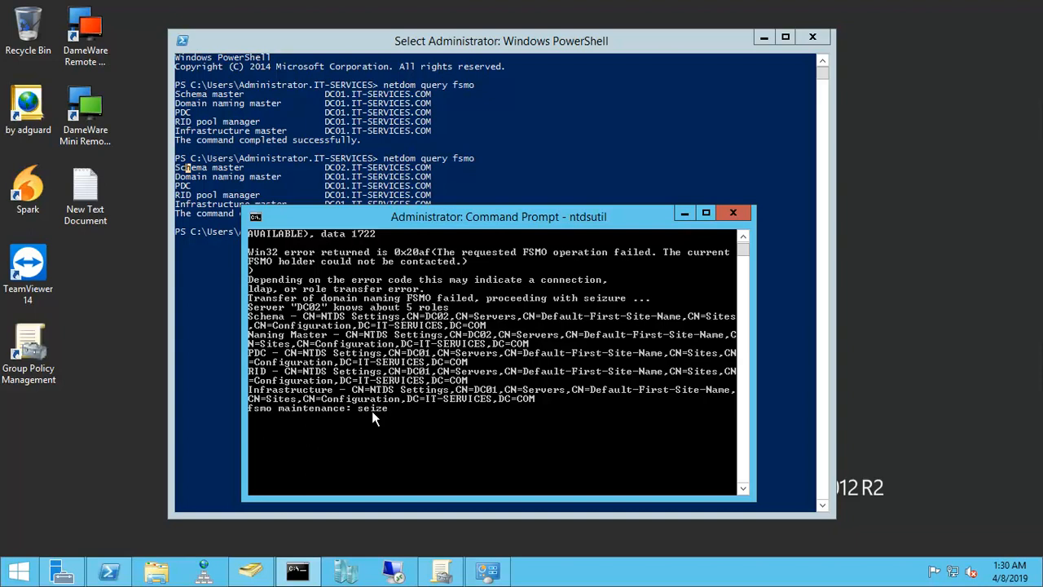
Step: Run seize rid master in ntdsutil and confirm the RID Master role seizure for DC02
{"action": "type", "text": "rid master"}
{"action": "key", "text": "Return"}
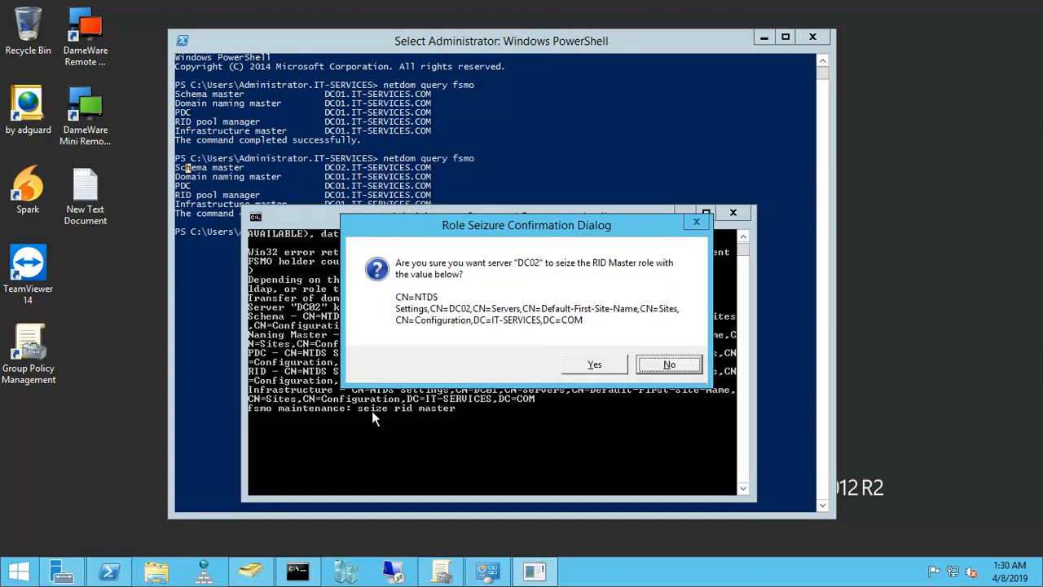
{"action": "left_click", "coordinate": [593, 366]}
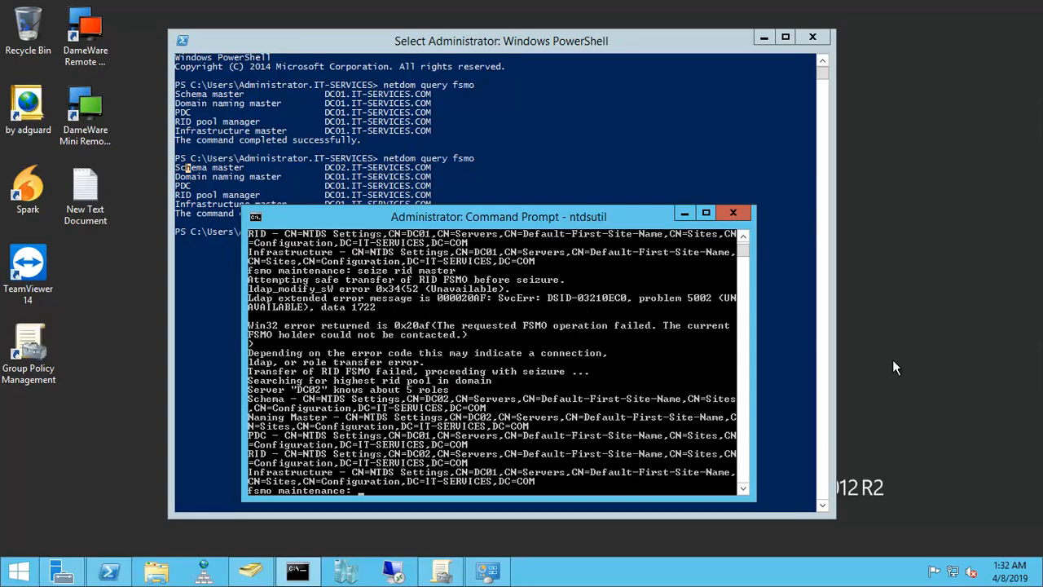
Step: Run seize pdc in ntdsutil and confirm the PDC role seizure for DC02
{"action": "left_click_drag", "start_coordinate": [494, 229], "coordinate": [497, 214]}
{"action": "scroll", "coordinate": [512, 317], "scroll_direction": "down", "scroll_amount": 2}
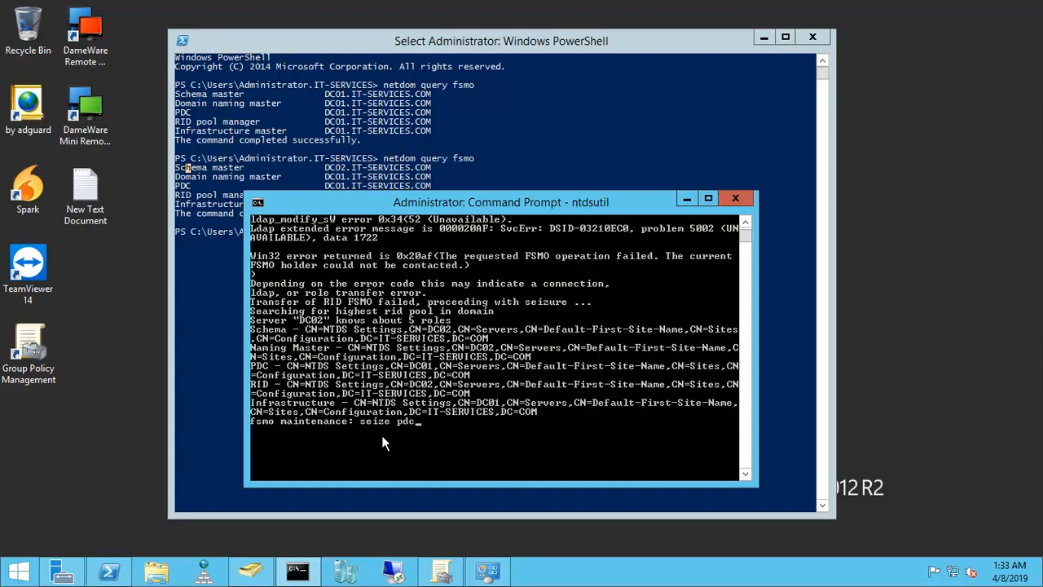
{"action": "key", "text": "Return"}
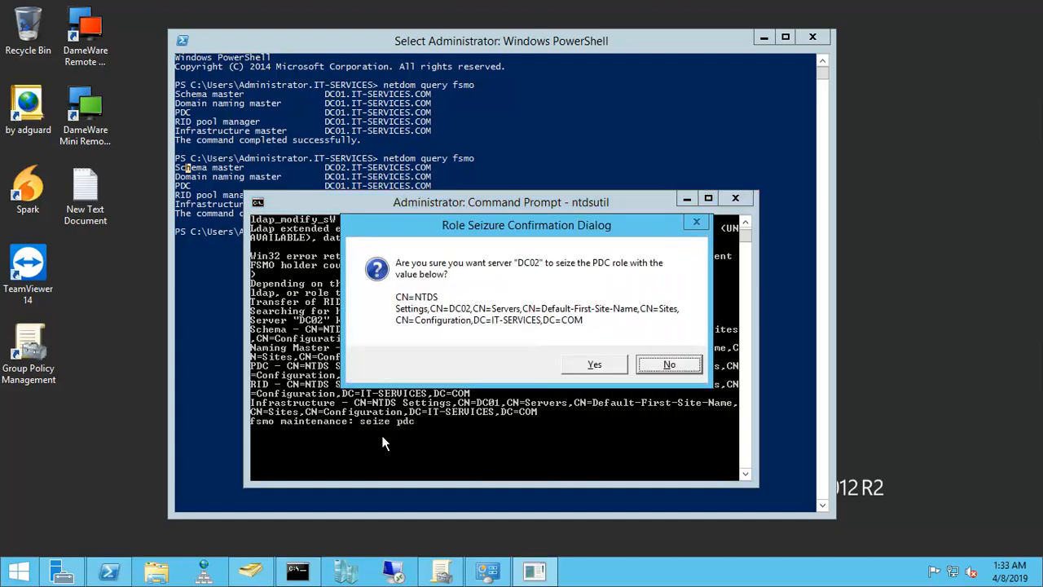
{"action": "left_click", "coordinate": [594, 365]}
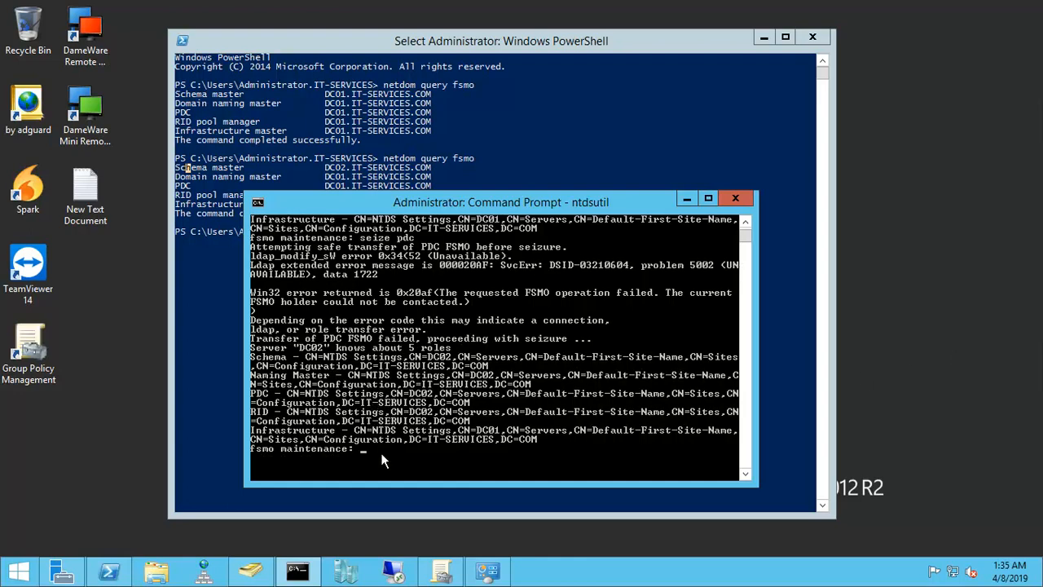
Step: Run seize infrastructure master in ntdsutil, confirm the seizure for DC02, and review the resulting role list
{"action": "type", "text": "seize infrastructure master"}
{"action": "key", "text": "Return"}
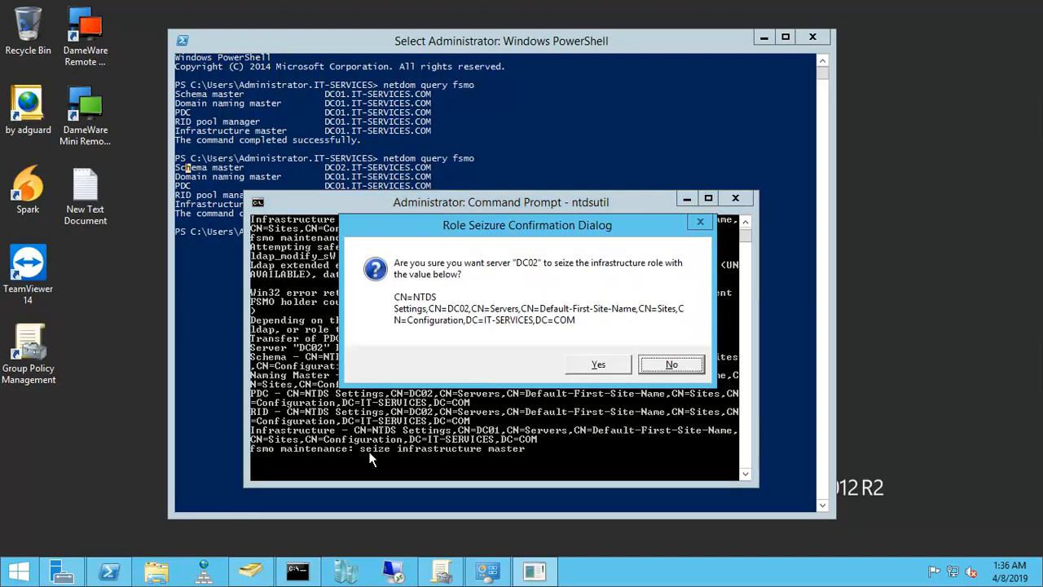
{"action": "left_click", "coordinate": [593, 369]}
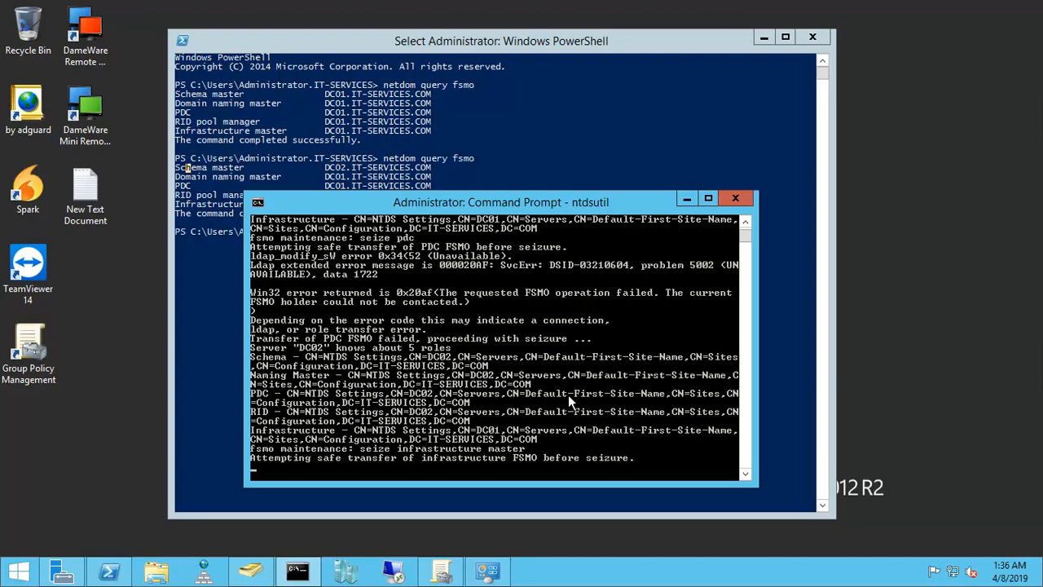
{"action": "left_click_drag", "start_coordinate": [470, 204], "coordinate": [471, 228]}
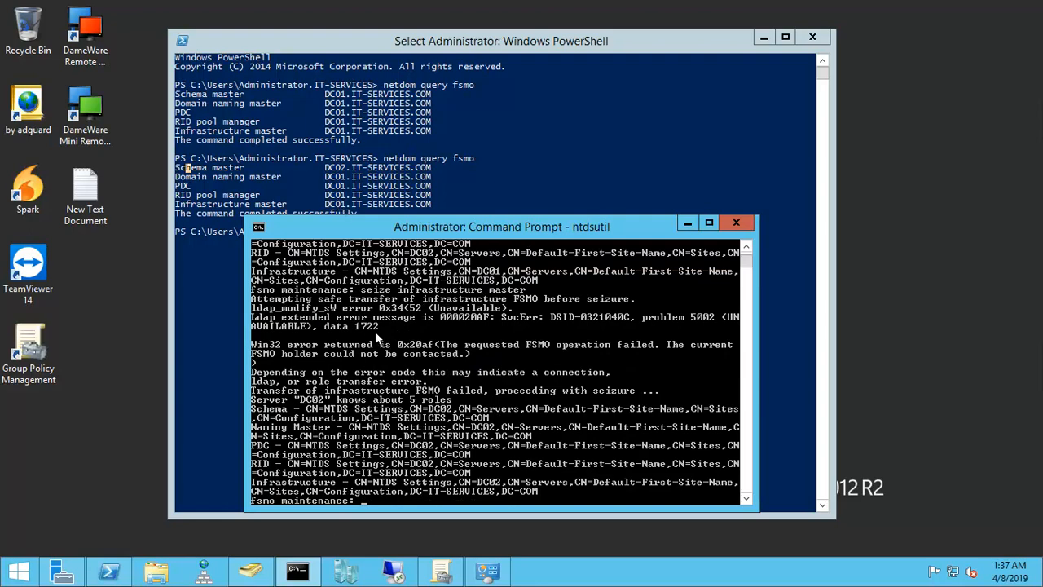
{"action": "scroll", "coordinate": [381, 332], "scroll_direction": "down", "scroll_amount": 1}
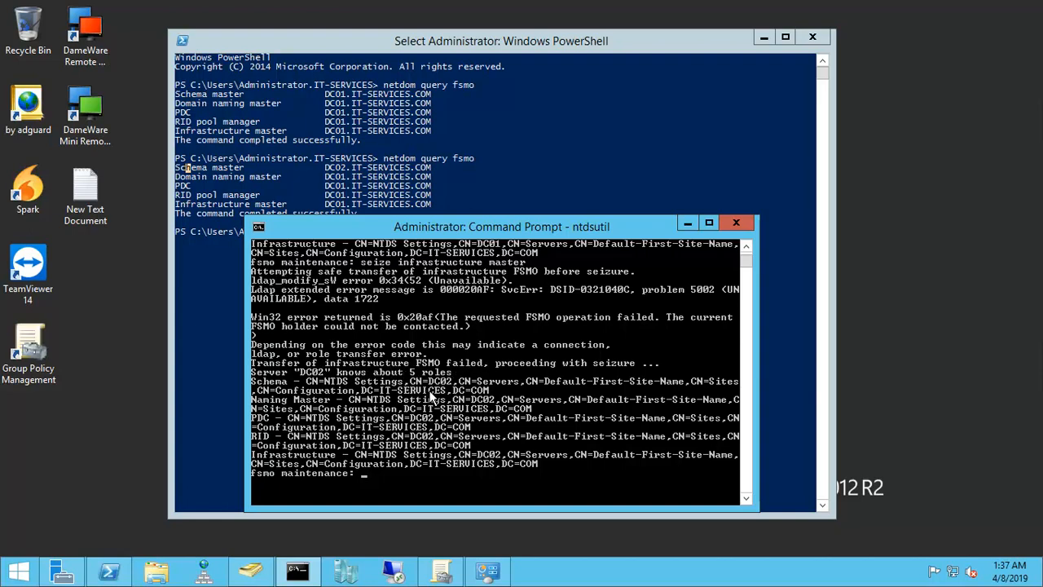
{"action": "scroll", "coordinate": [430, 397], "scroll_direction": "up", "scroll_amount": 1}
Step: Move the ntdsutil window off PowerShell and run netdom query fsmo again to verify all five role holders
{"action": "left_click_drag", "start_coordinate": [437, 221], "coordinate": [643, 236]}
{"action": "left_click", "coordinate": [361, 273]}
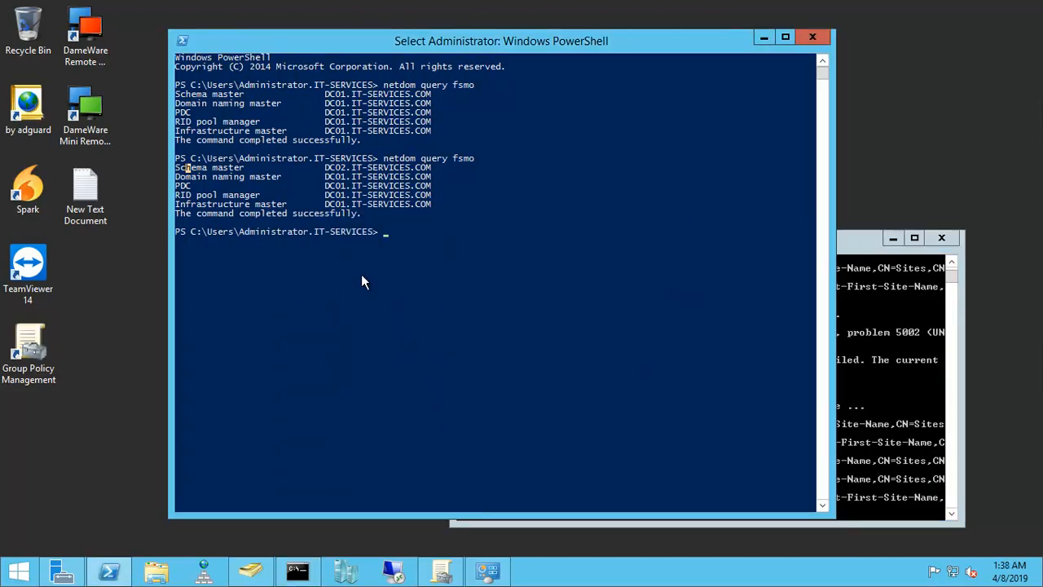
{"action": "type", "text": "netdo"}
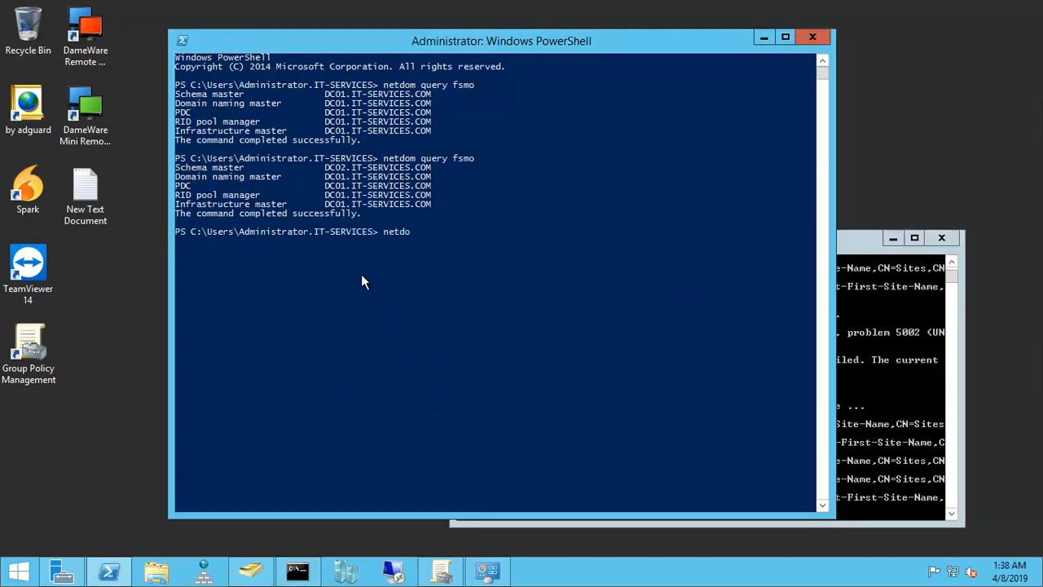
{"action": "type", "text": "m query fsmo"}
Step: Clear the view of the PowerShell output and compare the role holders in the latest query with the first one
{"action": "left_click", "coordinate": [845, 238]}
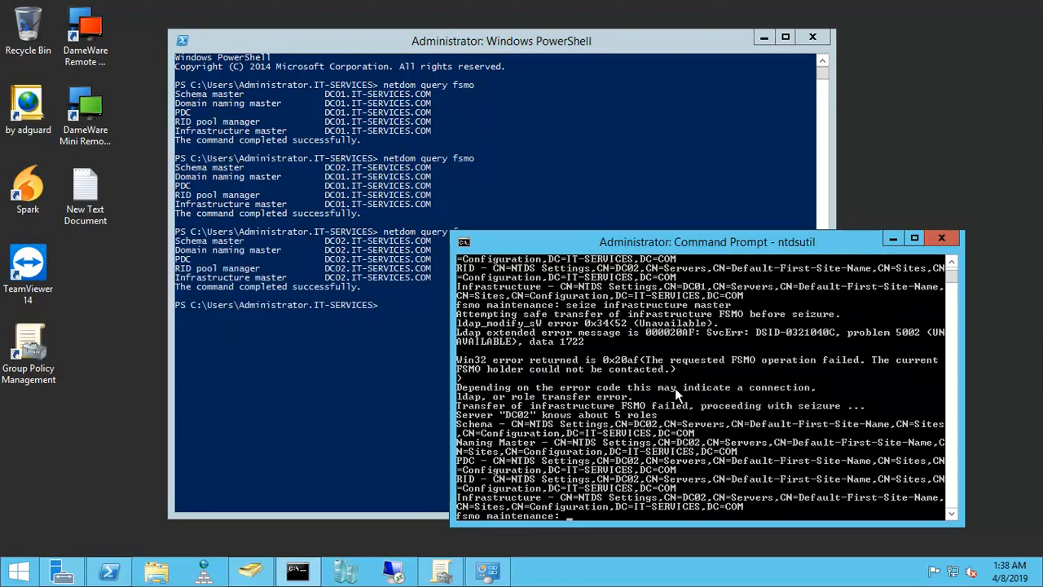
{"action": "left_click_drag", "start_coordinate": [633, 238], "coordinate": [723, 218]}
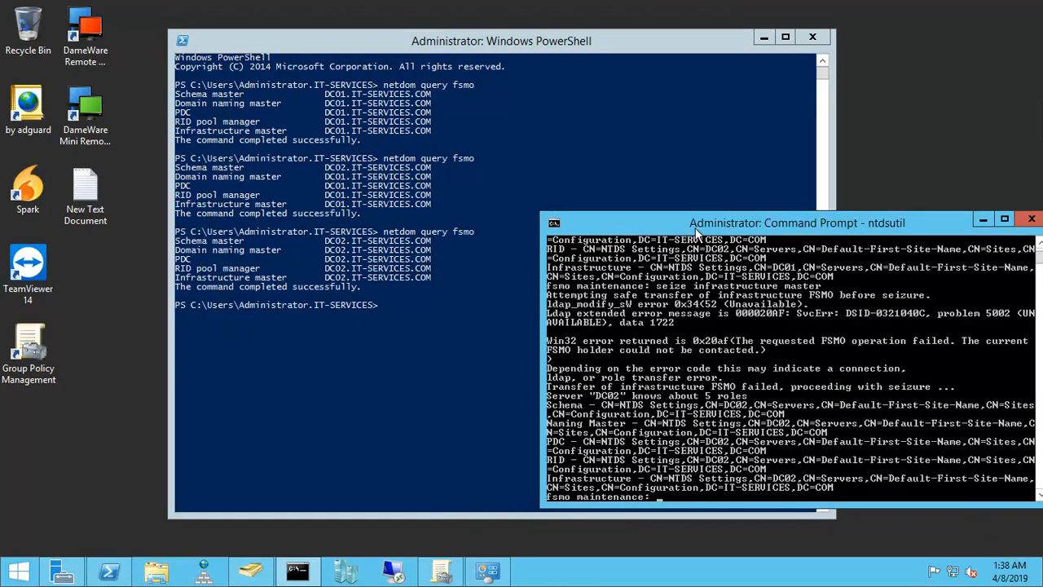
{"action": "left_click", "coordinate": [390, 330]}
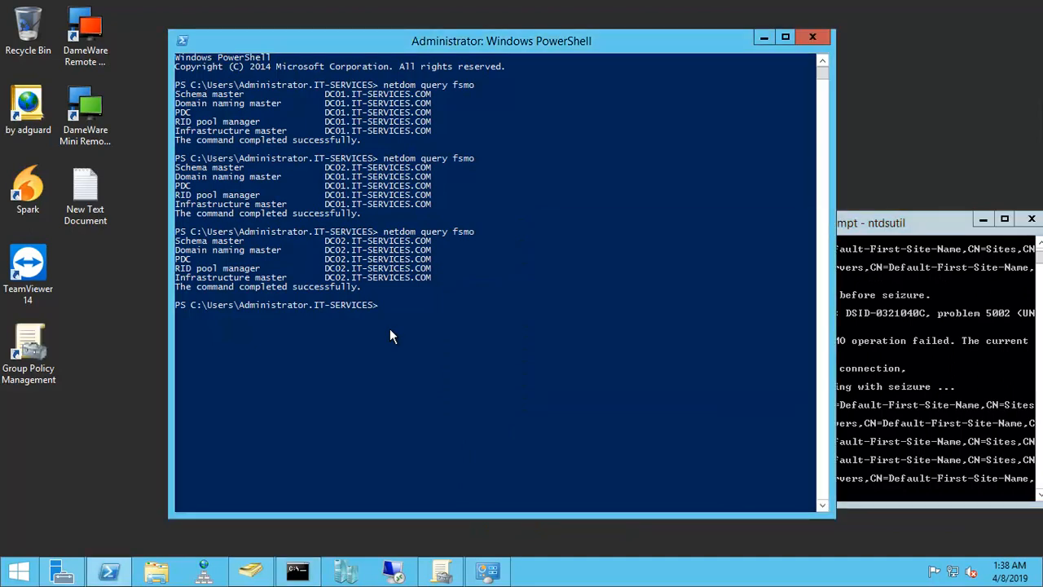
{"action": "left_click", "coordinate": [195, 250]}
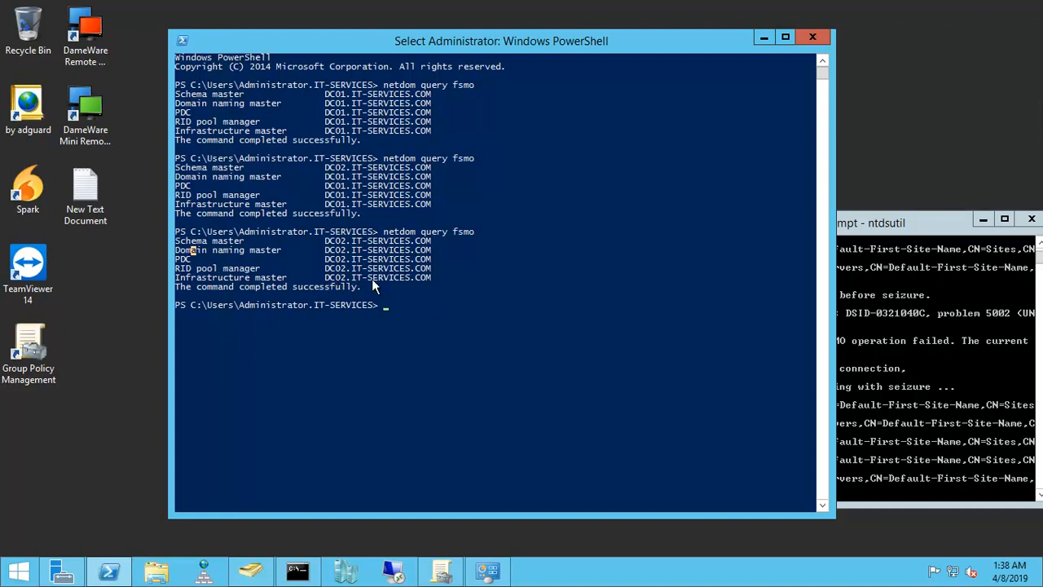
{"action": "left_click", "coordinate": [331, 94]}
{"action": "left_click", "coordinate": [482, 133]}
{"action": "left_click", "coordinate": [890, 233]}
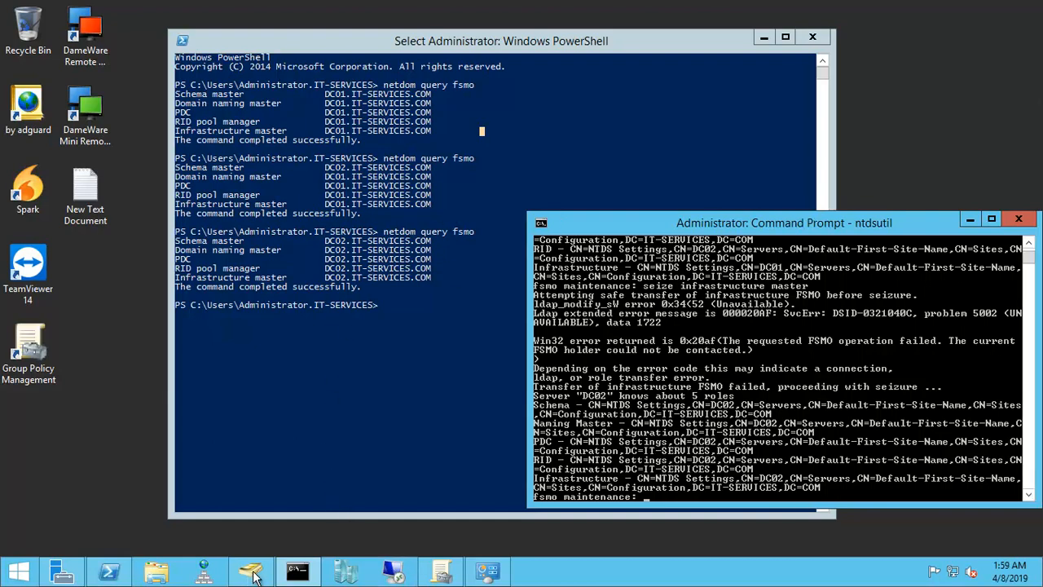
Step: Delete DC01 from the Domain Controllers container in Active Directory Users and Computers as permanently offline, accept the global catalog deletion, and check the list
{"action": "left_click", "coordinate": [251, 575]}
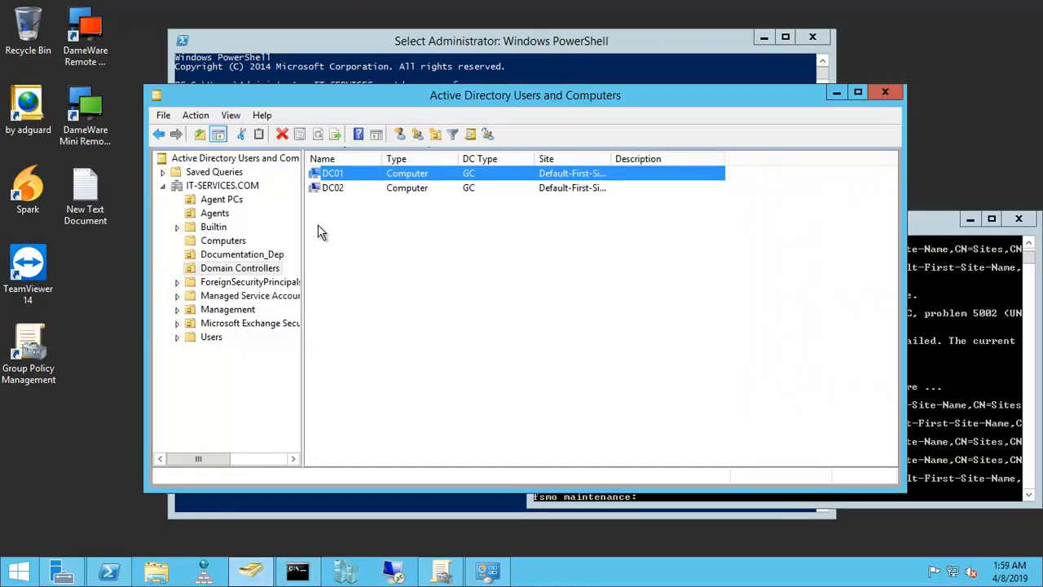
{"action": "double_click", "coordinate": [331, 173]}
{"action": "right_click", "coordinate": [333, 174]}
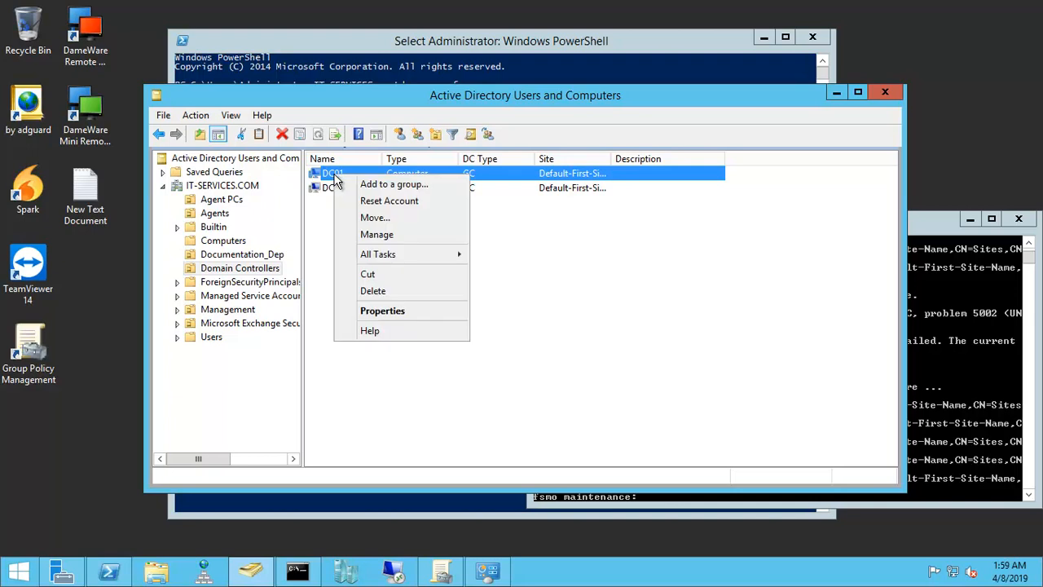
{"action": "left_click", "coordinate": [375, 292]}
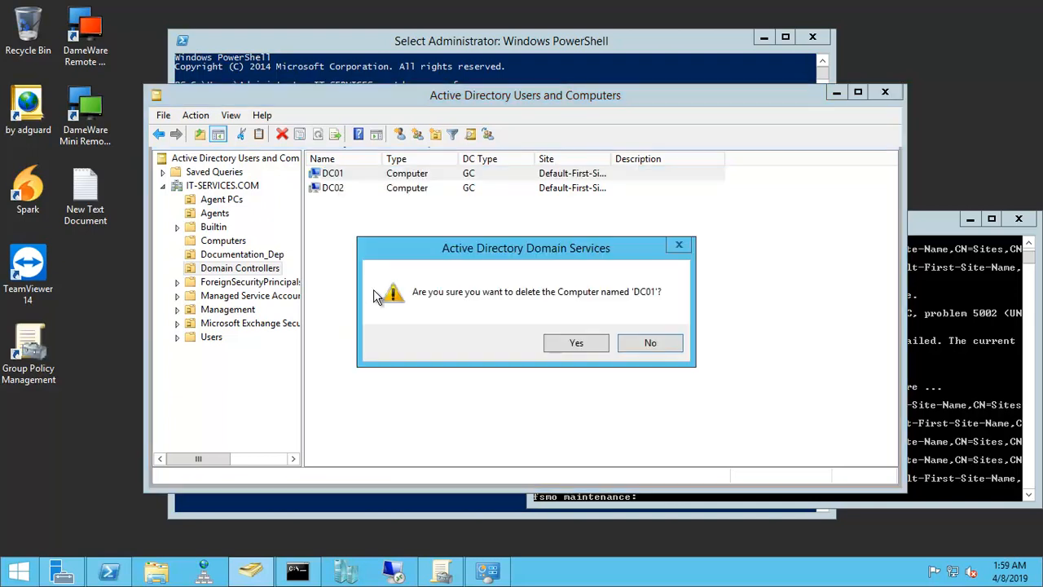
{"action": "left_click", "coordinate": [577, 343]}
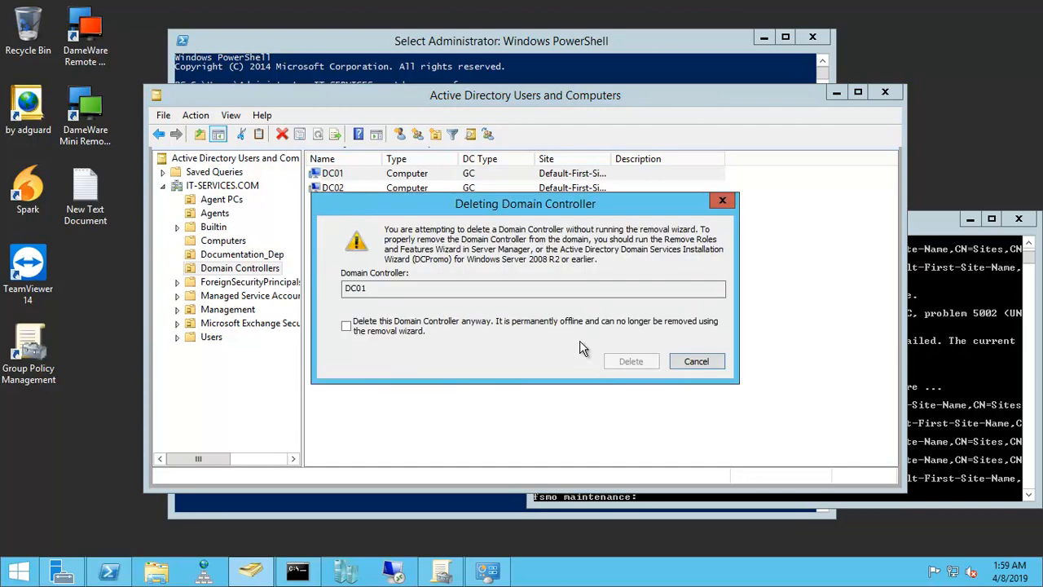
{"action": "left_click", "coordinate": [401, 330]}
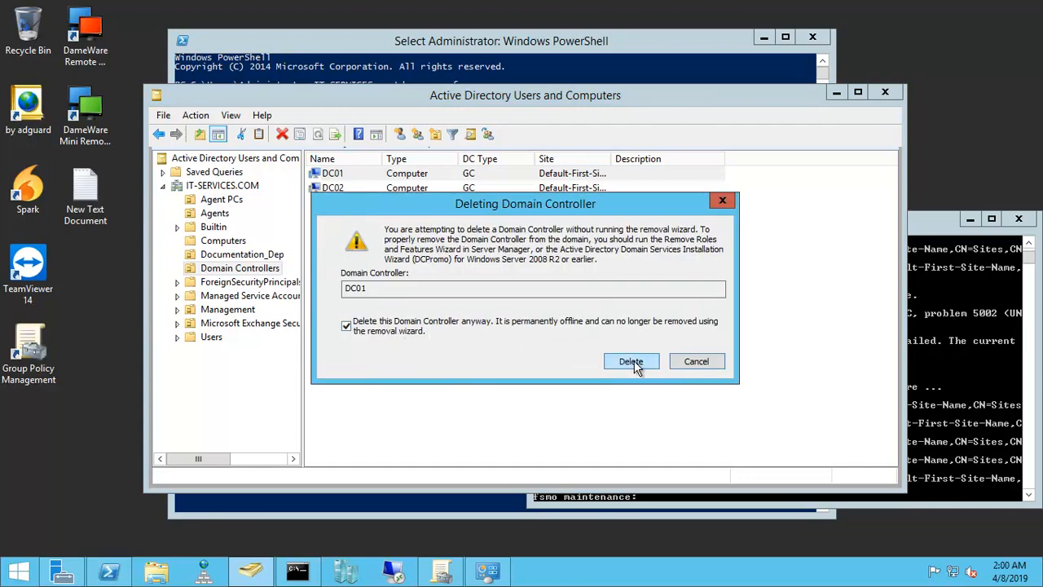
{"action": "left_click", "coordinate": [628, 365]}
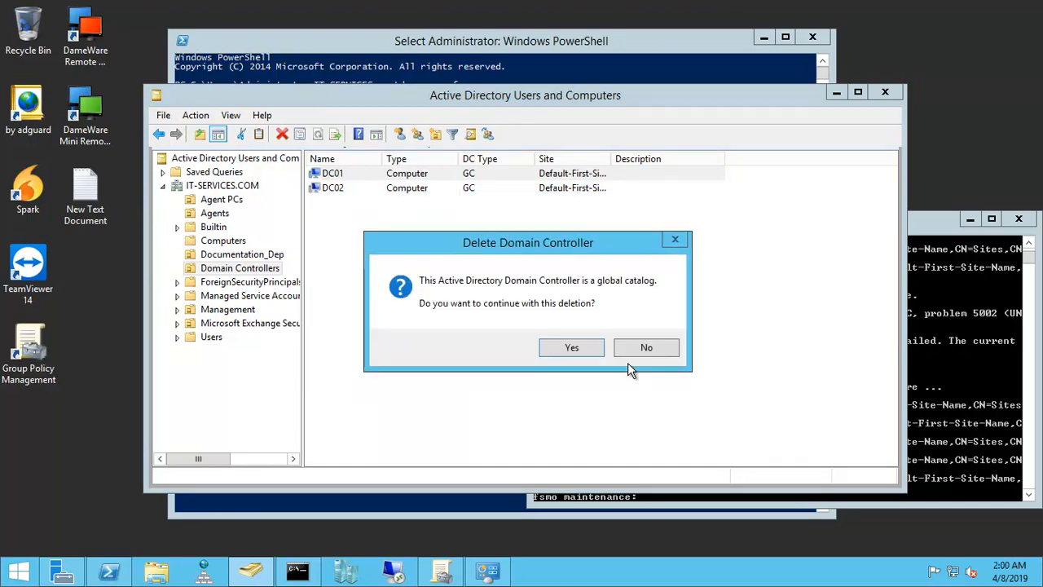
{"action": "left_click", "coordinate": [571, 348]}
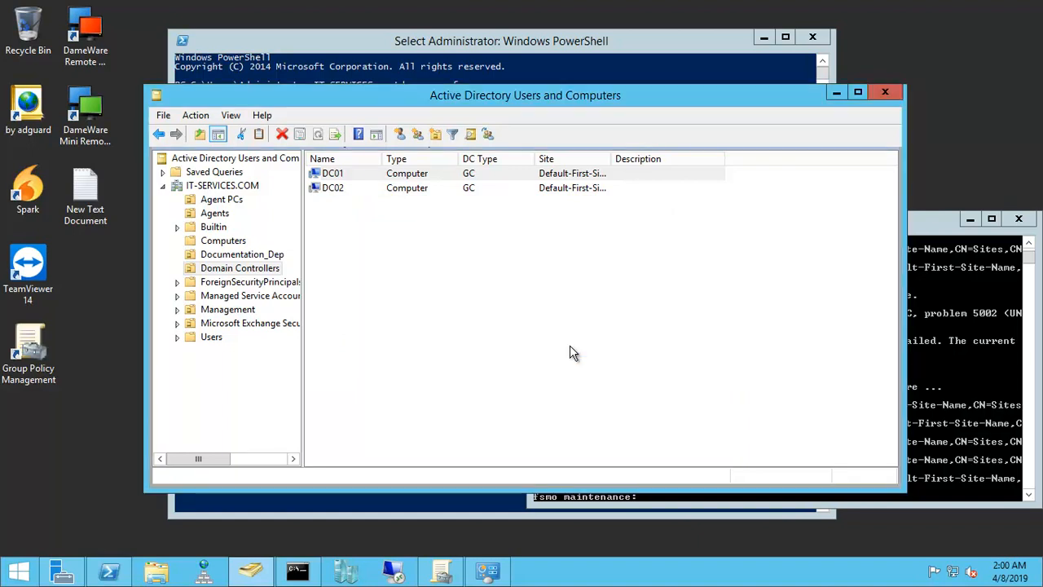
{"action": "left_click", "coordinate": [262, 277]}
{"action": "left_click", "coordinate": [333, 178]}
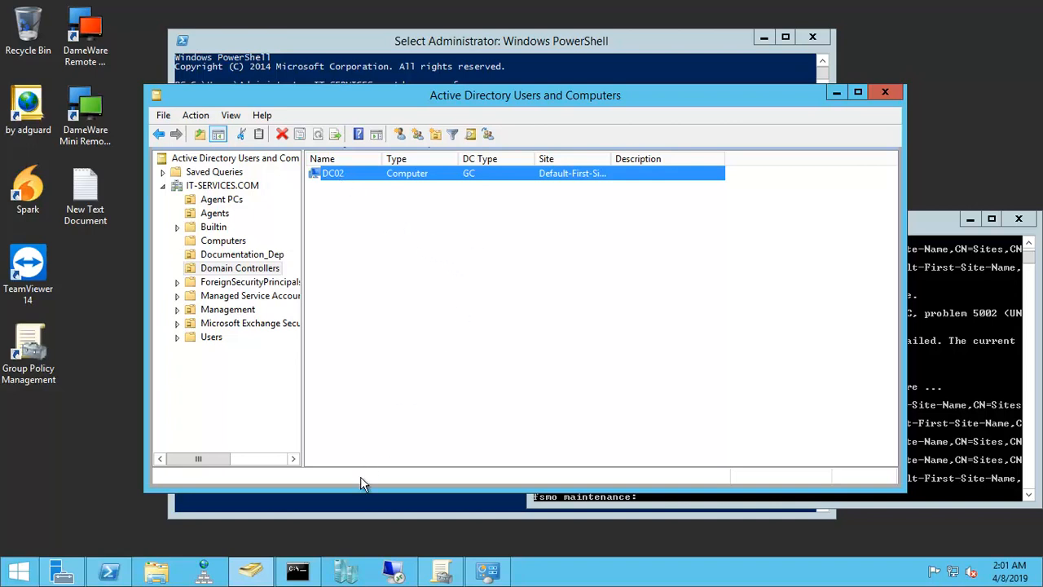
Step: Try to open a Remote Desktop connection to DC01.IT-SERVICES.COM
{"action": "left_click", "coordinate": [394, 573]}
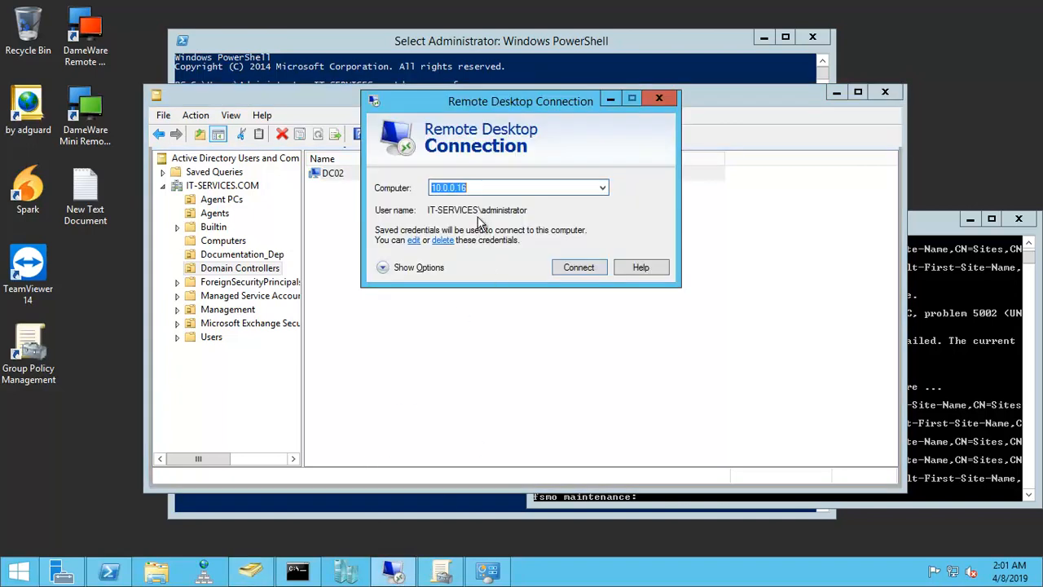
{"action": "left_click", "coordinate": [602, 188]}
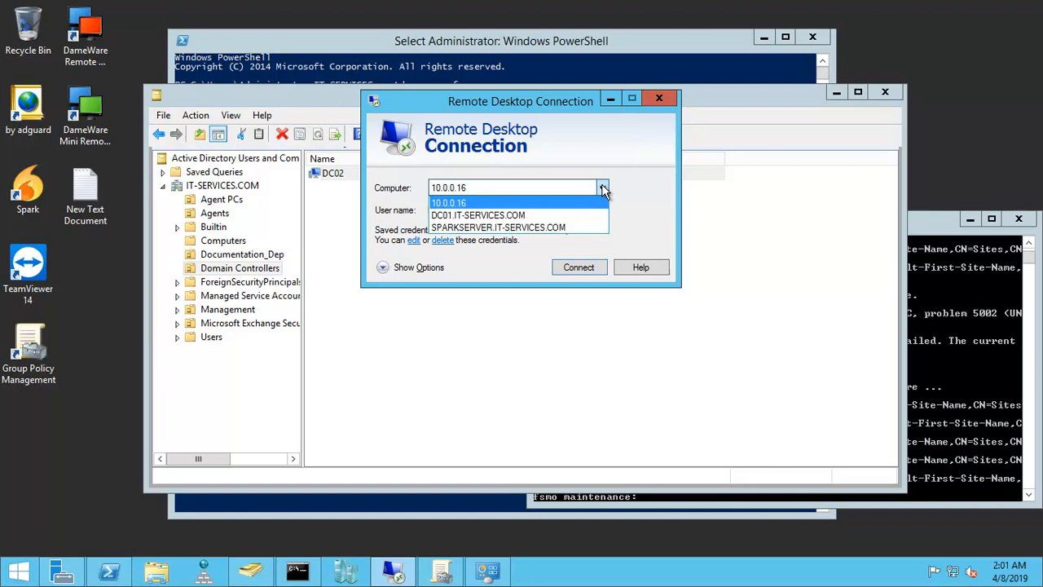
{"action": "left_click", "coordinate": [464, 216]}
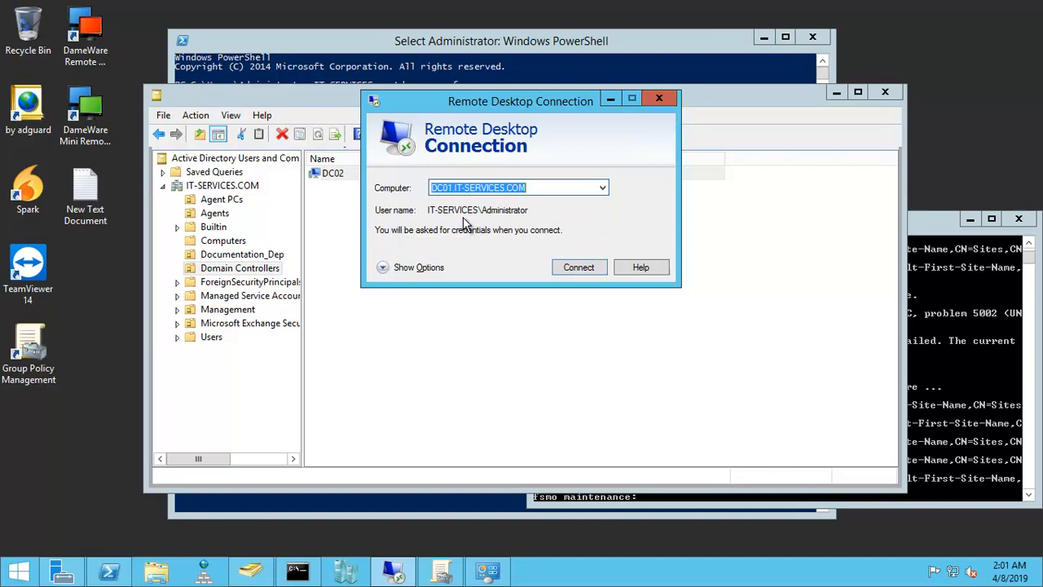
{"action": "left_click", "coordinate": [576, 269]}
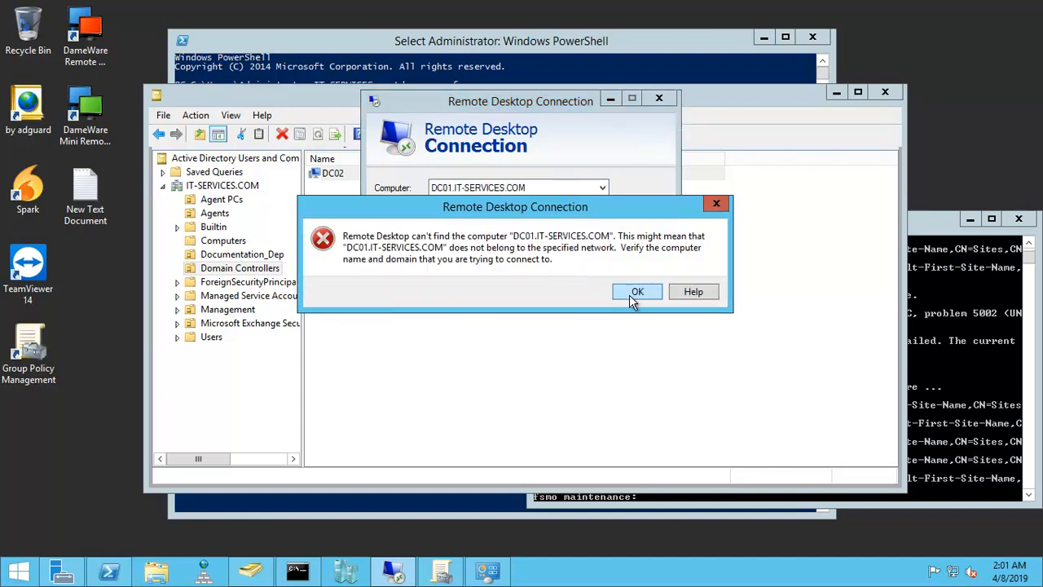
{"action": "left_click", "coordinate": [637, 292]}
Step: Connect by Remote Desktop to the server at 10.0.0.10
{"action": "left_click", "coordinate": [483, 184]}
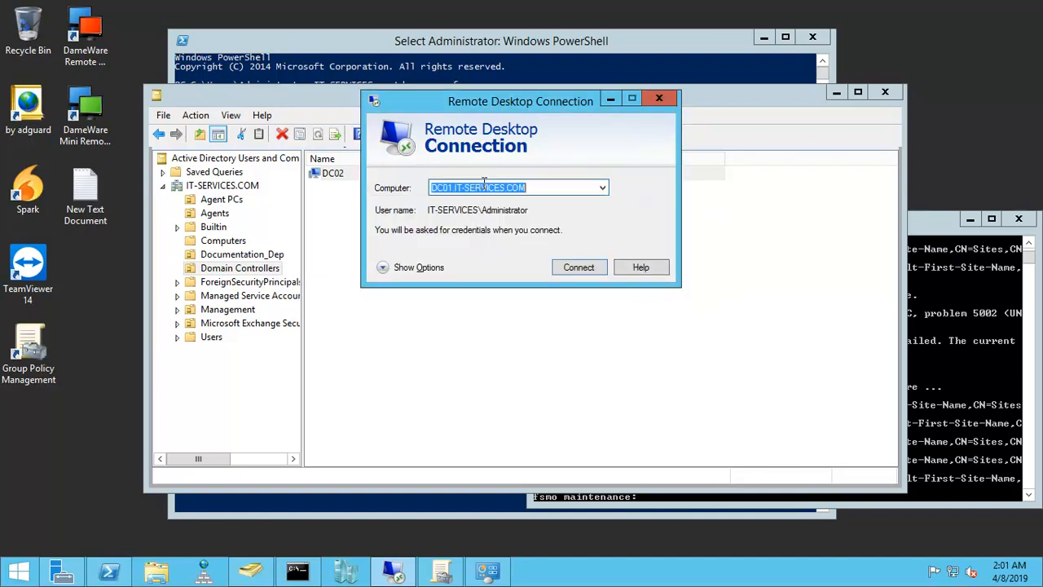
{"action": "type", "text": "10.0.0."}
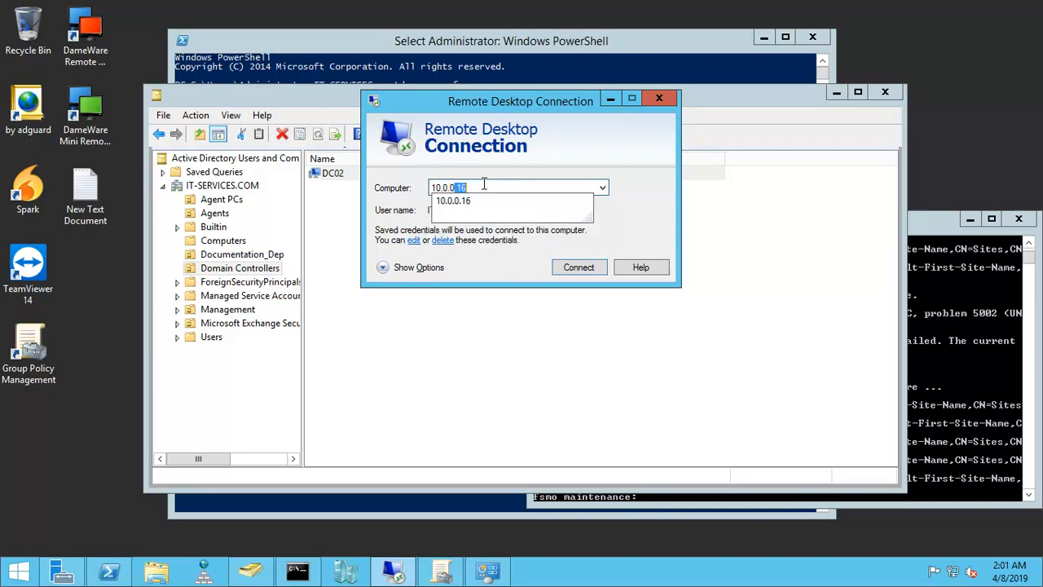
{"action": "type", "text": "10"}
{"action": "key", "text": "Return"}
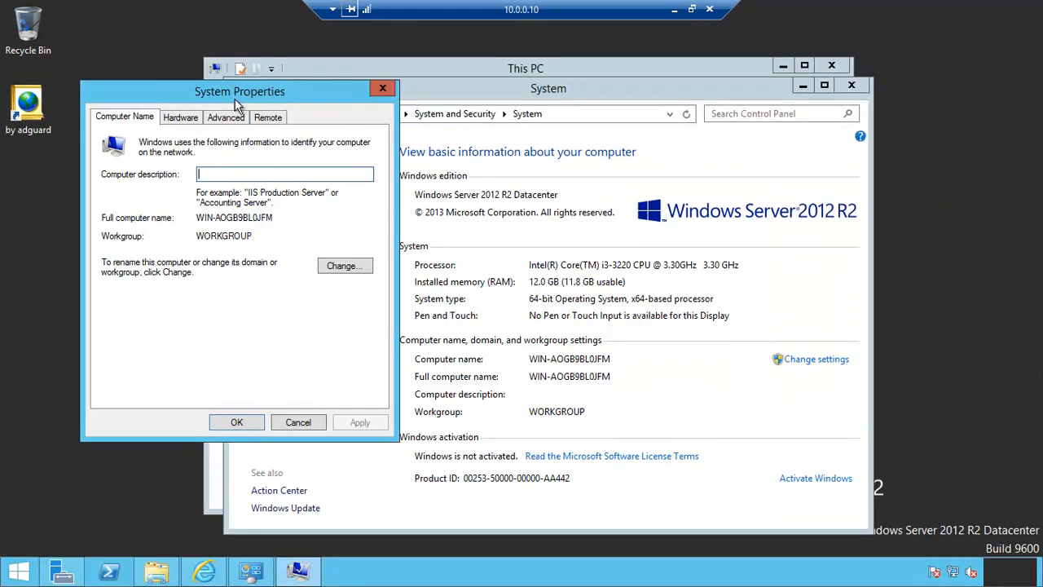
Step: Rename the remote server to NEW-ADC, keep it in WORKGROUP, and restart it to apply the new name
{"action": "left_click_drag", "start_coordinate": [236, 104], "coordinate": [803, 169]}
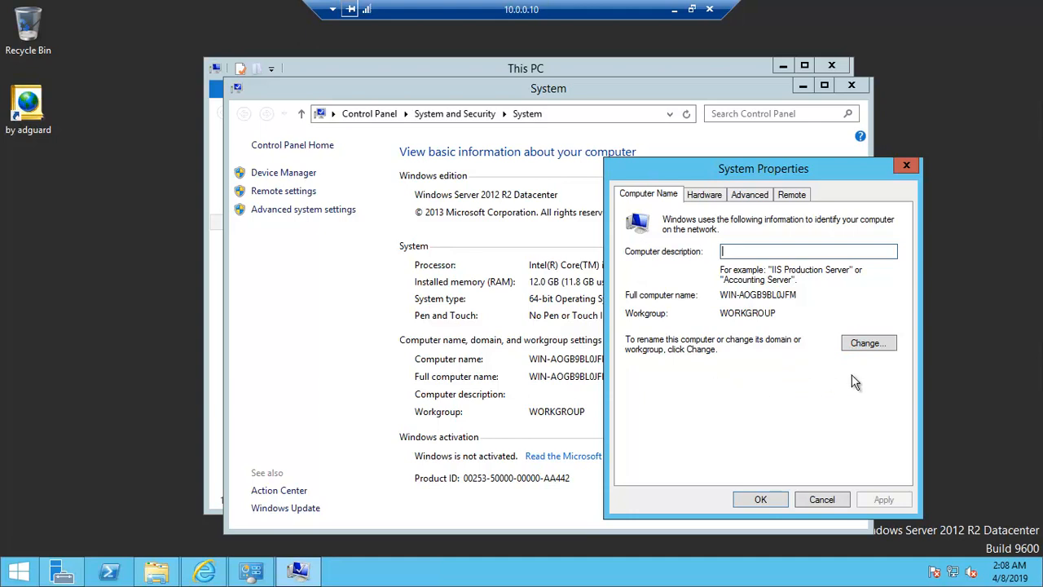
{"action": "left_click", "coordinate": [866, 344]}
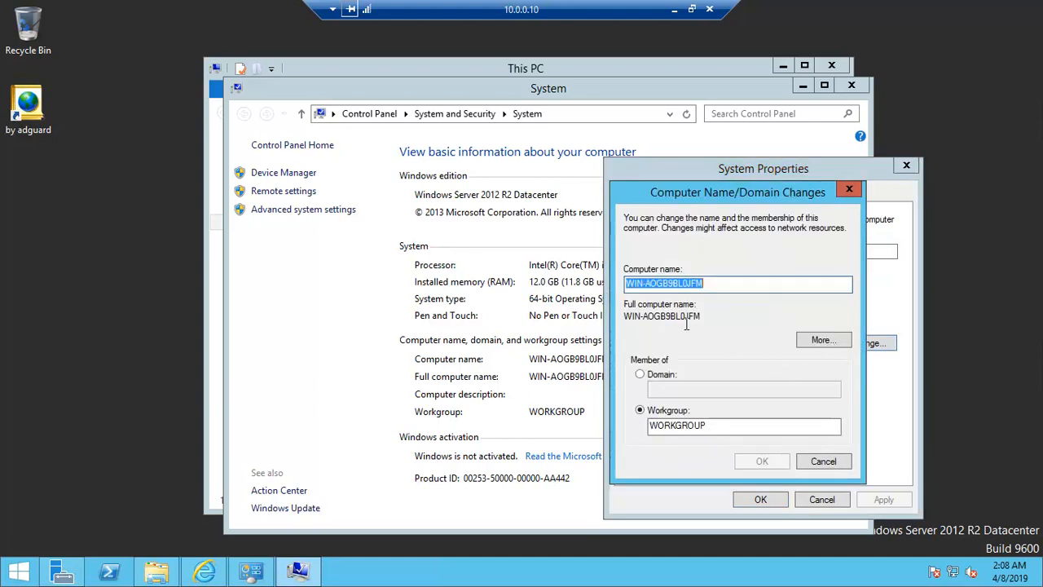
{"action": "type", "text": "New"}
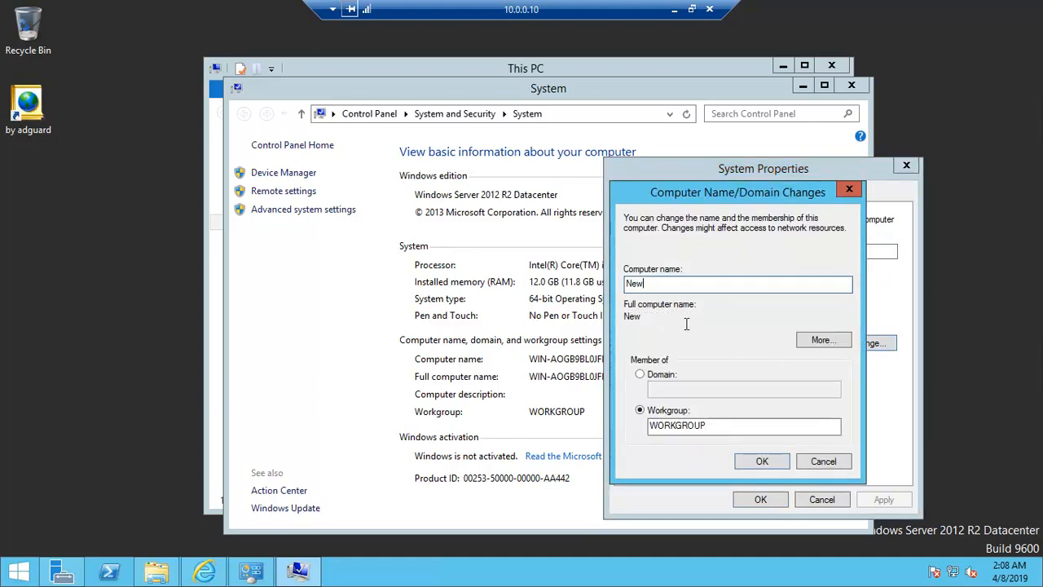
{"action": "type", "text": "-A"}
{"action": "key", "text": "BackSpace"}
{"action": "key", "text": "BackSpace"}
{"action": "key", "text": "BackSpace"}
{"action": "key", "text": "BackSpace"}
{"action": "type", "text": "EW-ADC"}
{"action": "left_click", "coordinate": [754, 462]}
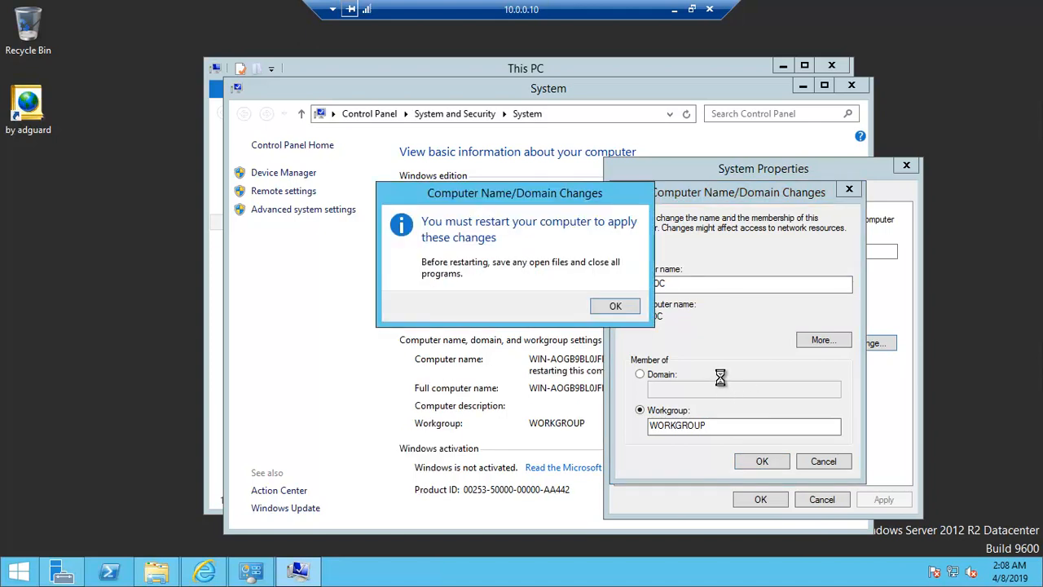
{"action": "left_click", "coordinate": [626, 310]}
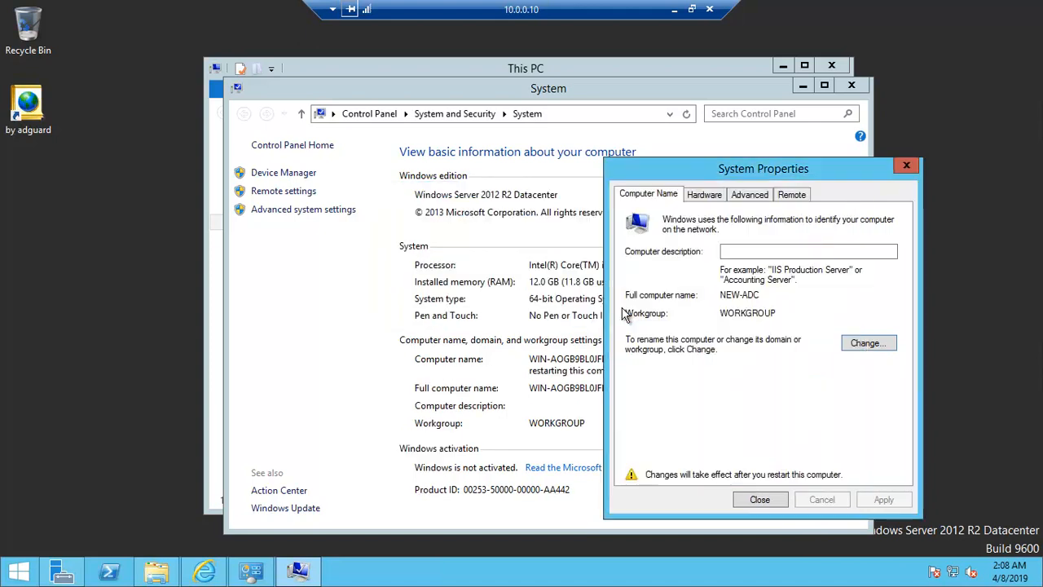
{"action": "left_click", "coordinate": [758, 500]}
{"action": "left_click", "coordinate": [460, 234]}
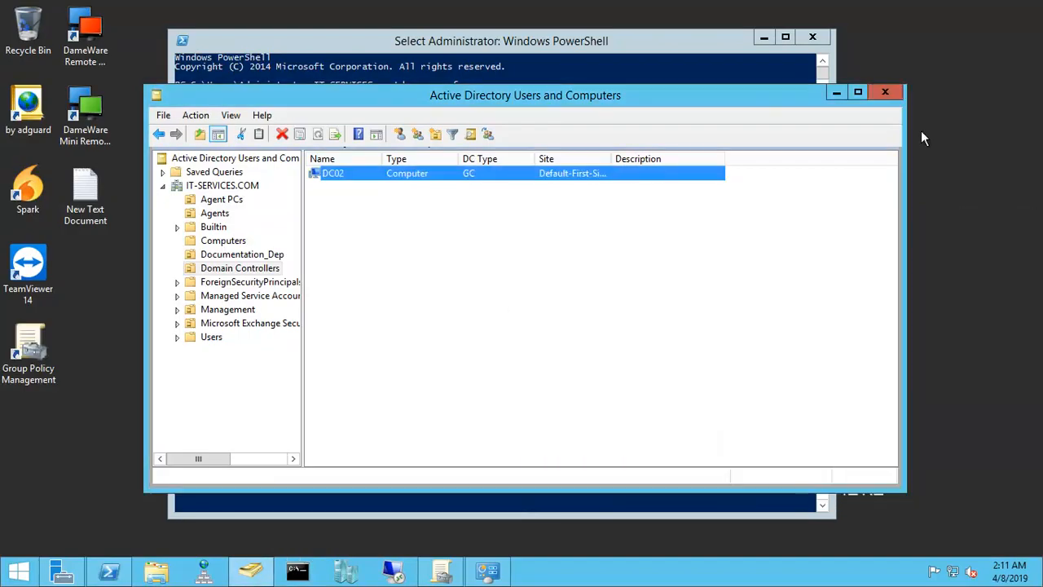
Step: Reconnect by Remote Desktop to 10.0.0.10, enter the Administrator account password, and accept the untrusted certificate
{"action": "left_click", "coordinate": [764, 37]}
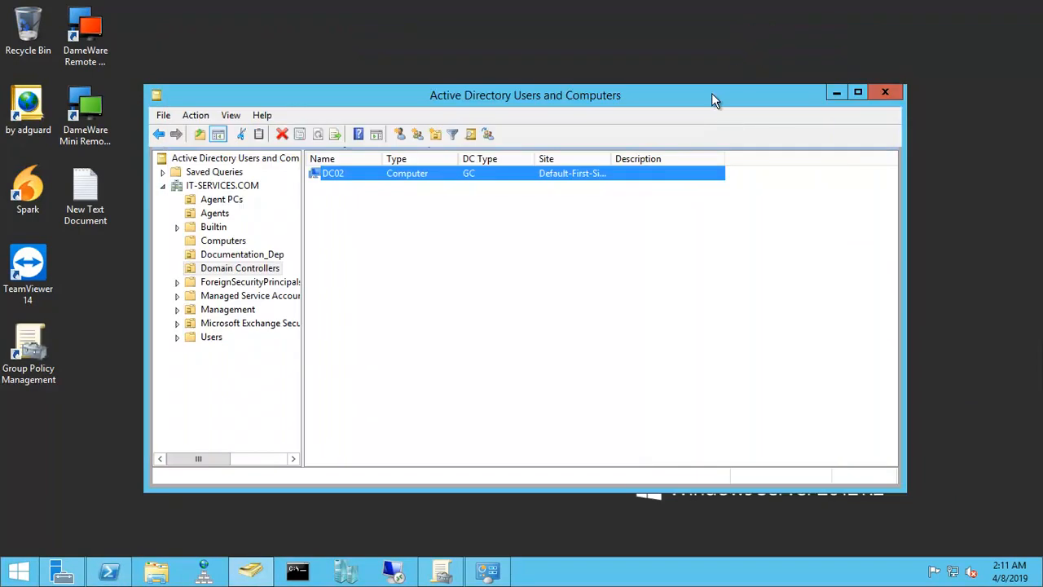
{"action": "left_click", "coordinate": [394, 571]}
{"action": "left_click", "coordinate": [578, 268]}
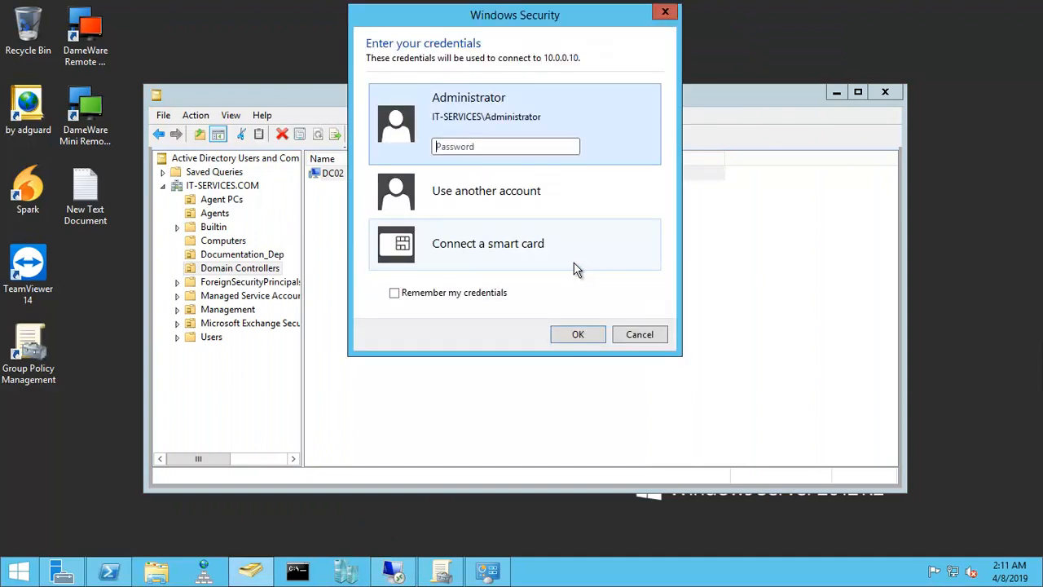
{"action": "left_click", "coordinate": [480, 147]}
{"action": "type", "text": "********"}
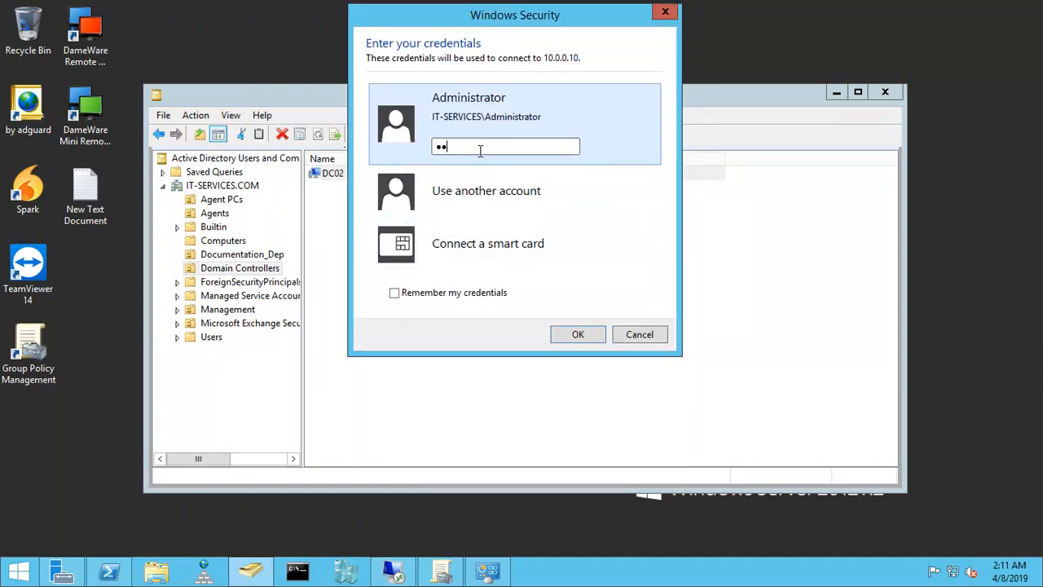
{"action": "key", "text": "Return"}
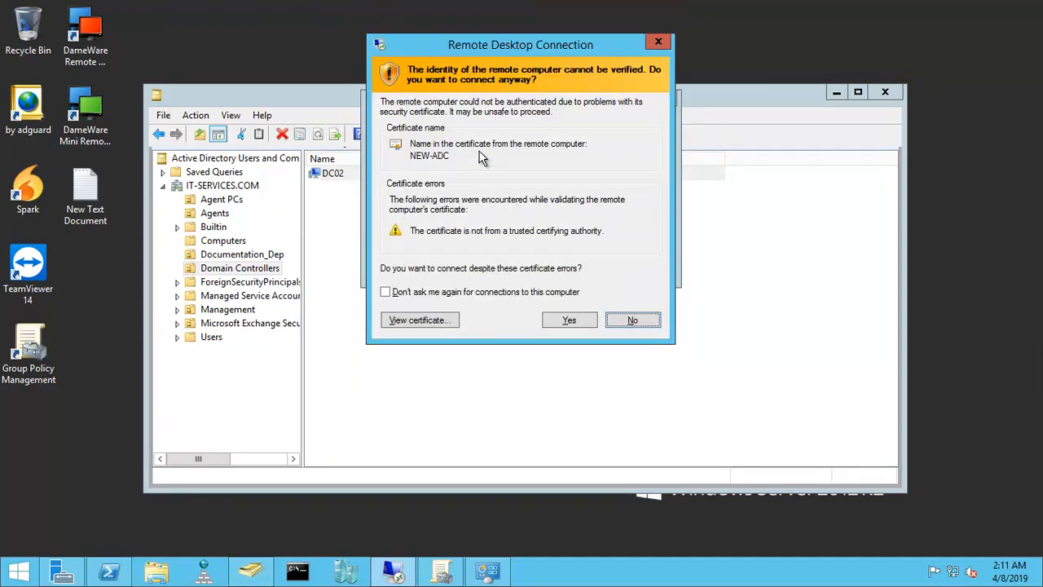
{"action": "left_click", "coordinate": [573, 325]}
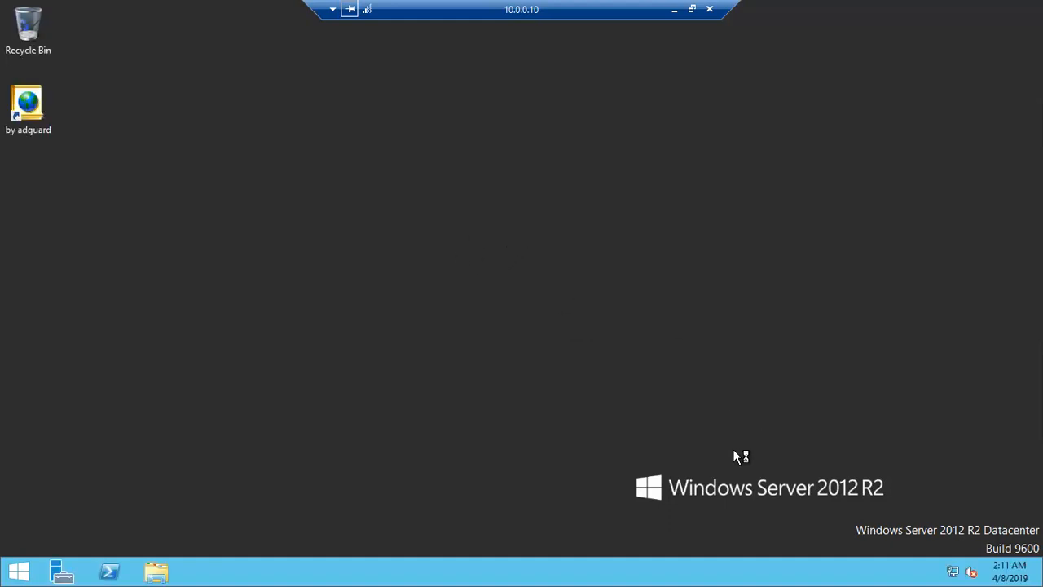
Step: Open the Ethernet adapter's properties on the remote server and disable Internet Protocol Version 6 (TCP/IPv6)
{"action": "right_click", "coordinate": [494, 191]}
{"action": "left_click", "coordinate": [534, 234]}
{"action": "right_click", "coordinate": [955, 571]}
{"action": "left_click", "coordinate": [957, 564]}
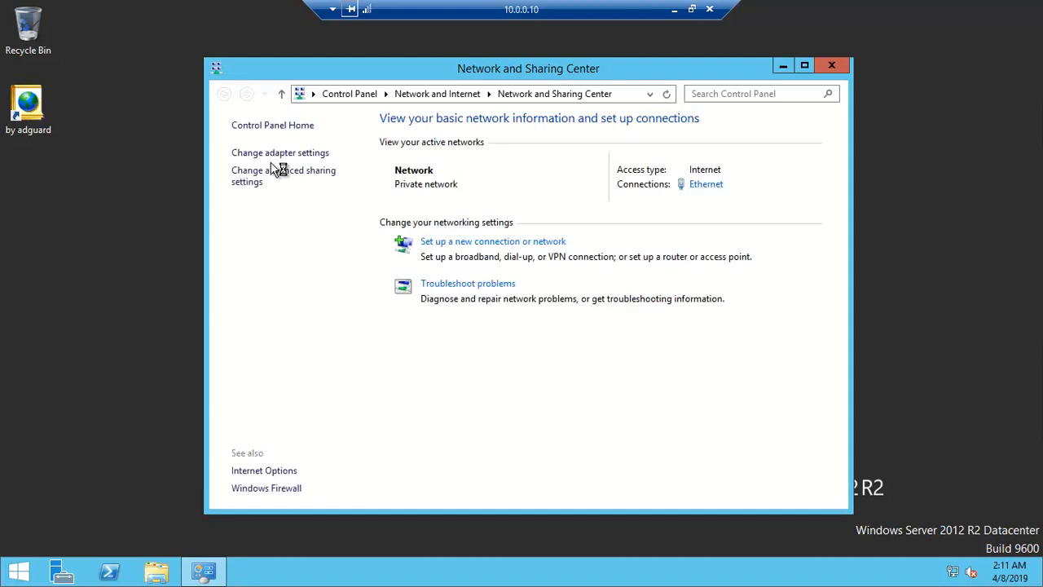
{"action": "left_click", "coordinate": [276, 153]}
{"action": "left_click", "coordinate": [278, 176]}
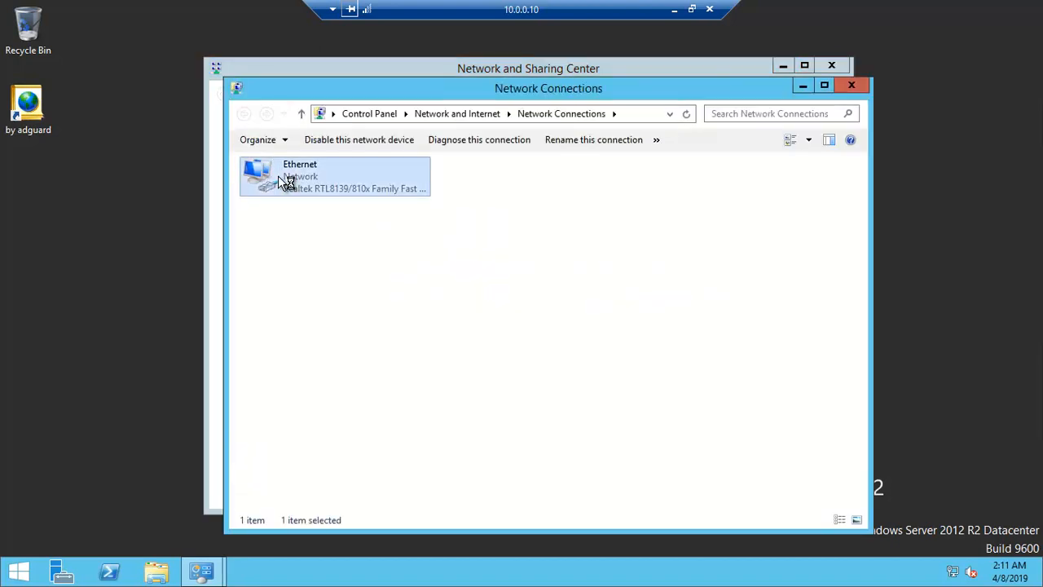
{"action": "right_click", "coordinate": [278, 176]}
{"action": "left_click", "coordinate": [339, 319]}
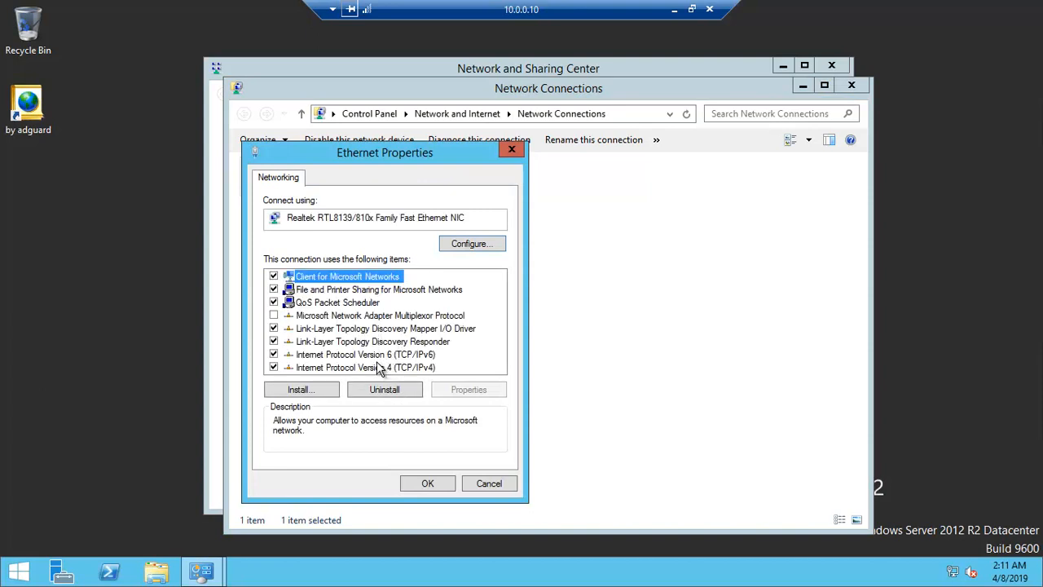
{"action": "left_click", "coordinate": [276, 357]}
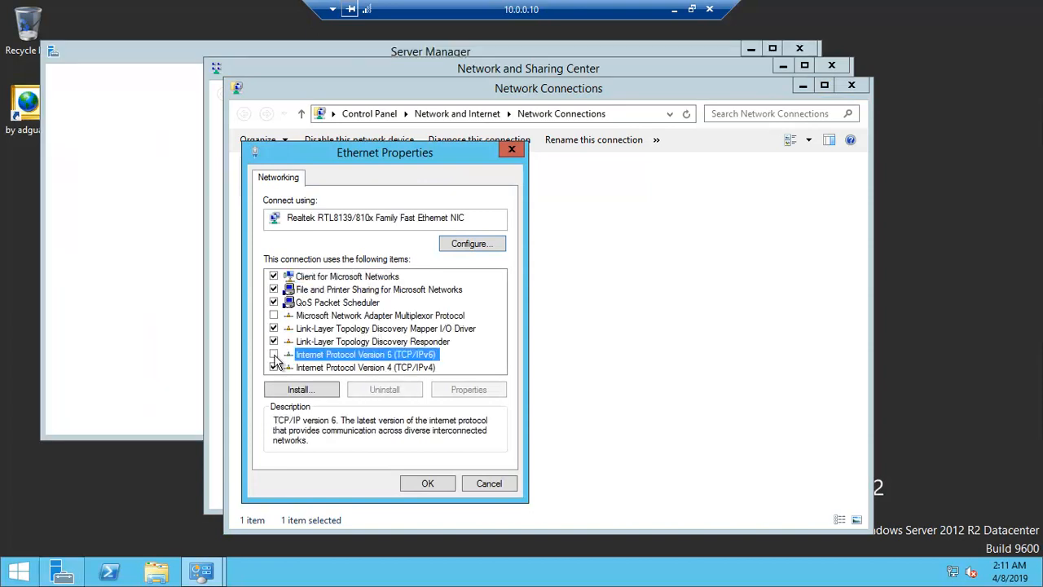
Step: Check the adapter's IPv4 address and DNS server settings, apply the Ethernet properties, and close the network windows
{"action": "double_click", "coordinate": [357, 369]}
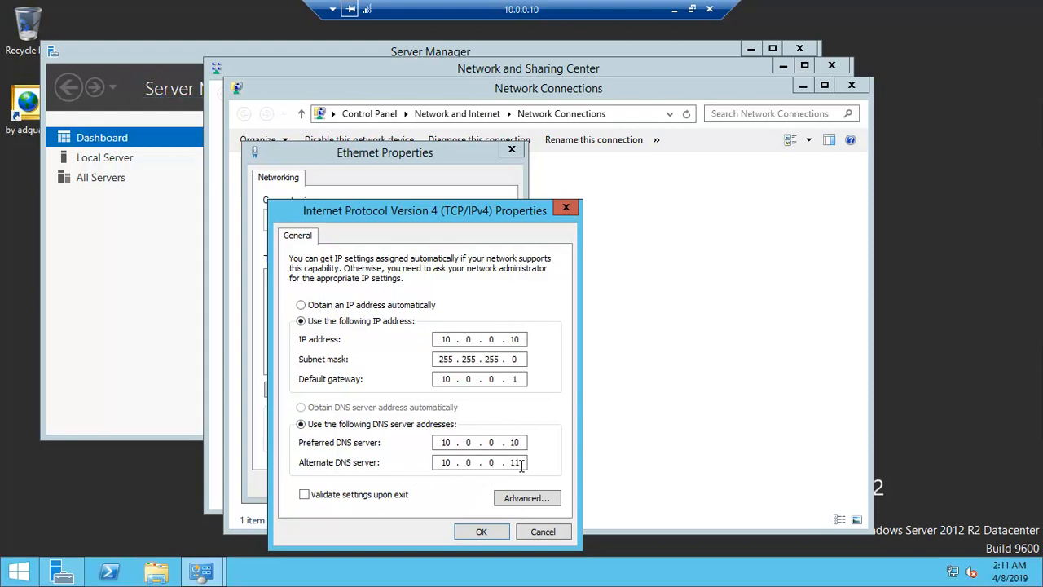
{"action": "left_click", "coordinate": [482, 534]}
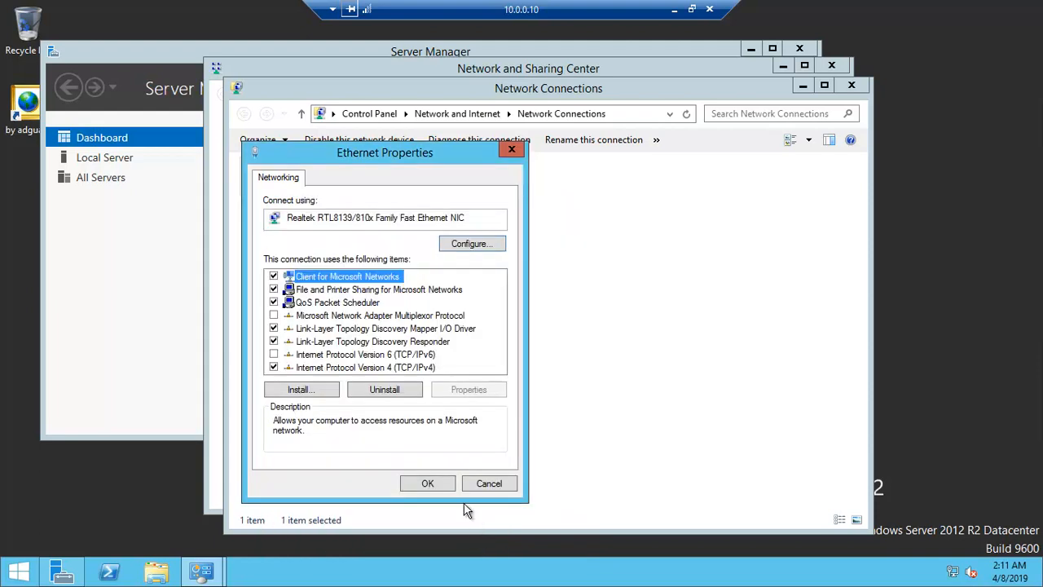
{"action": "left_click", "coordinate": [437, 483]}
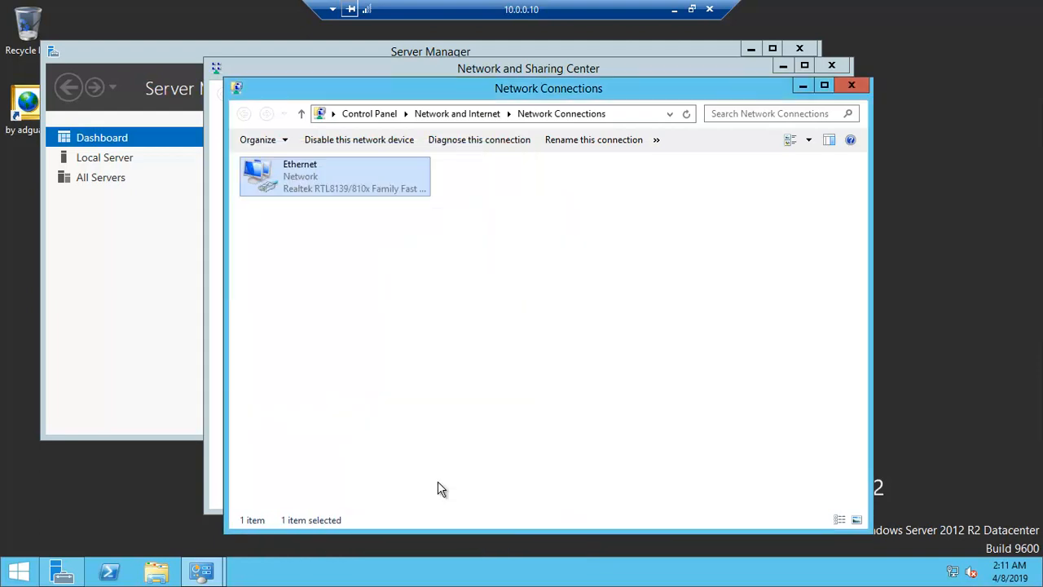
{"action": "left_click", "coordinate": [852, 83]}
{"action": "left_click", "coordinate": [831, 65]}
{"action": "left_click_drag", "start_coordinate": [496, 48], "coordinate": [546, 66]}
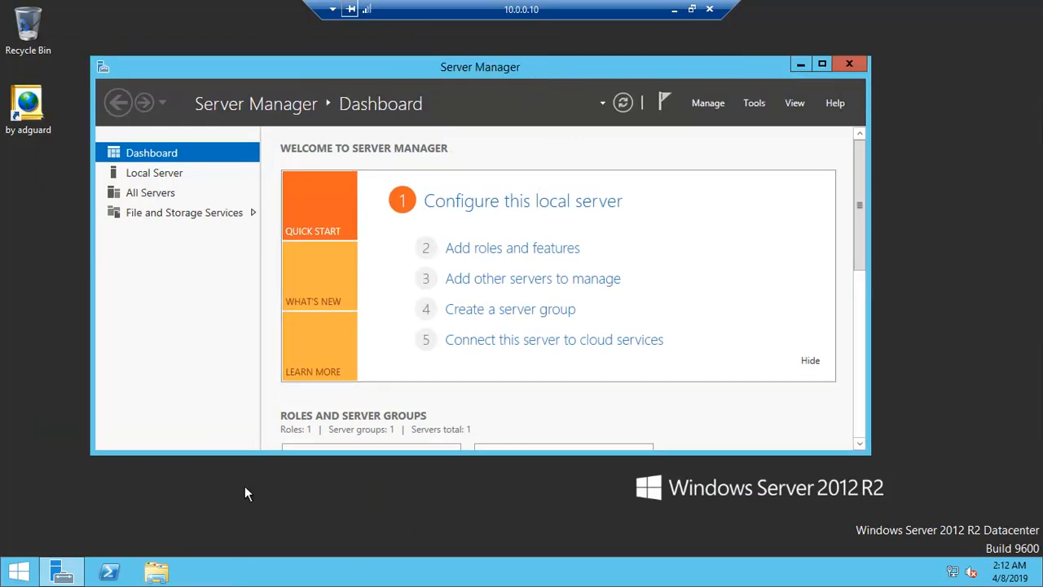
Step: Ping 10.0.0.11 from a command prompt on the remote server, and close the prompt and Server Manager
{"action": "key", "text": "super+r"}
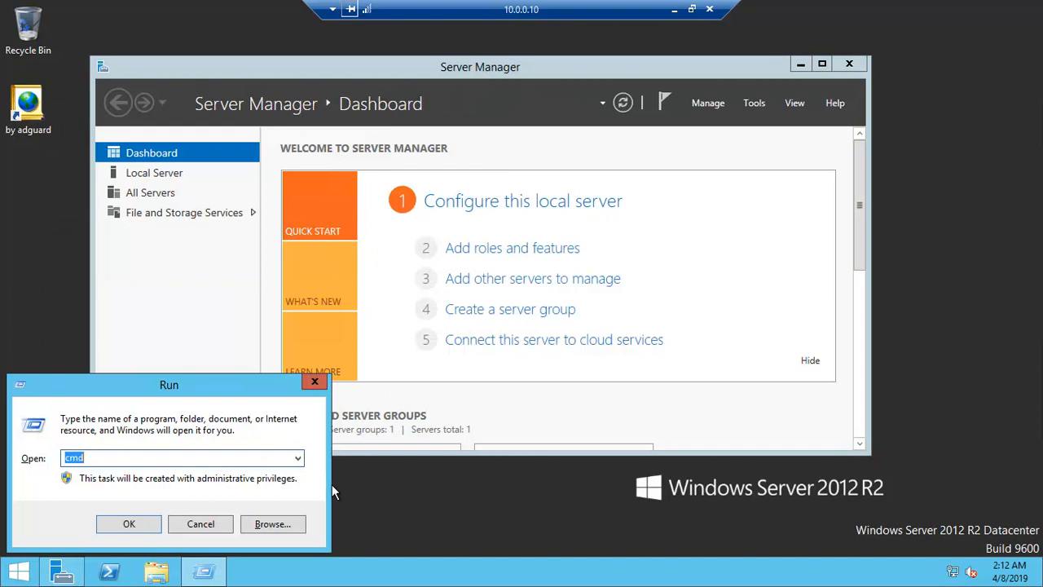
{"action": "key", "text": "Return"}
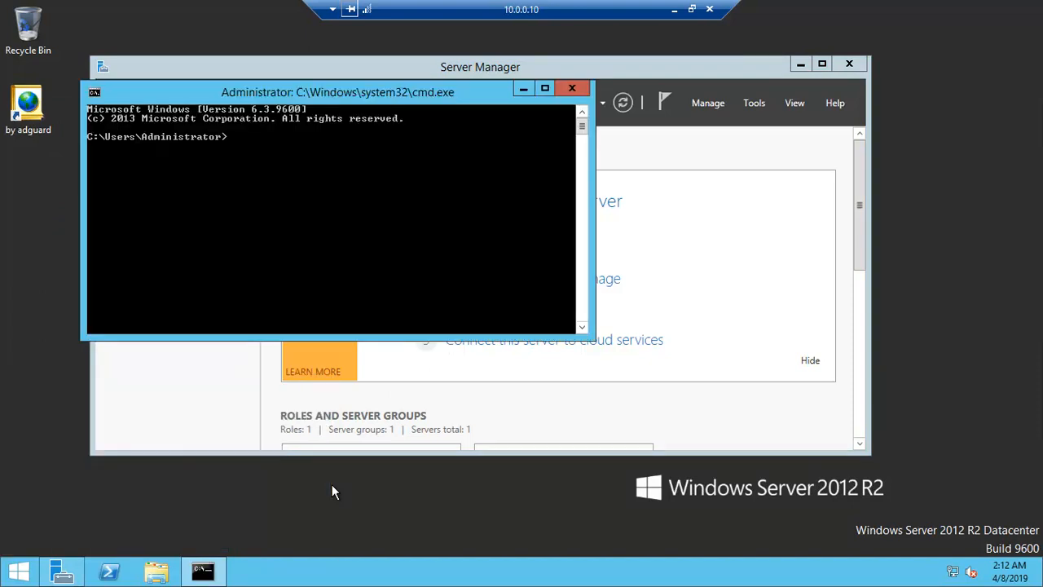
{"action": "type", "text": "ping"}
{"action": "key", "text": "Return"}
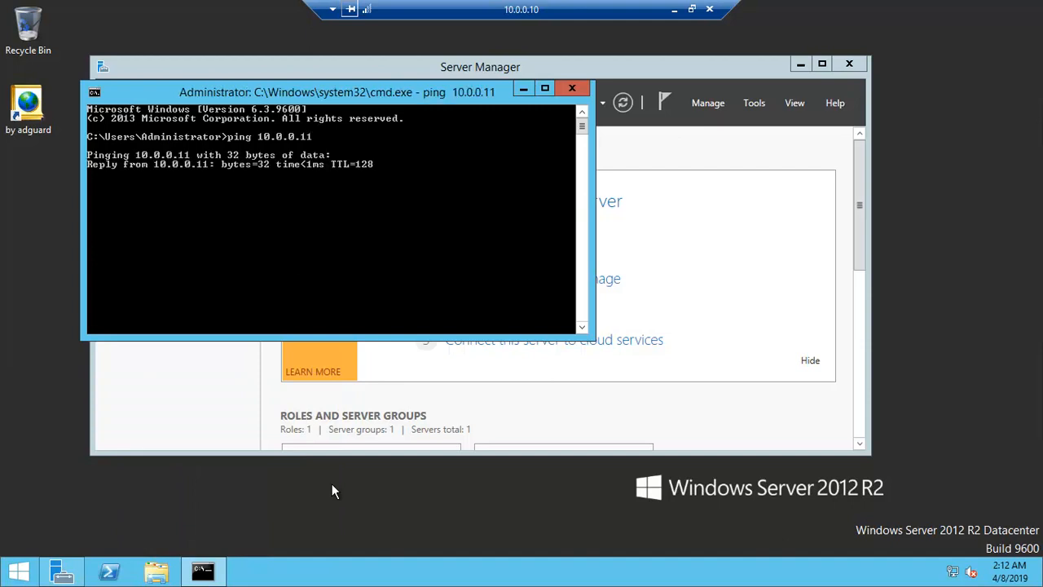
{"action": "left_click", "coordinate": [572, 88]}
{"action": "left_click", "coordinate": [851, 65]}
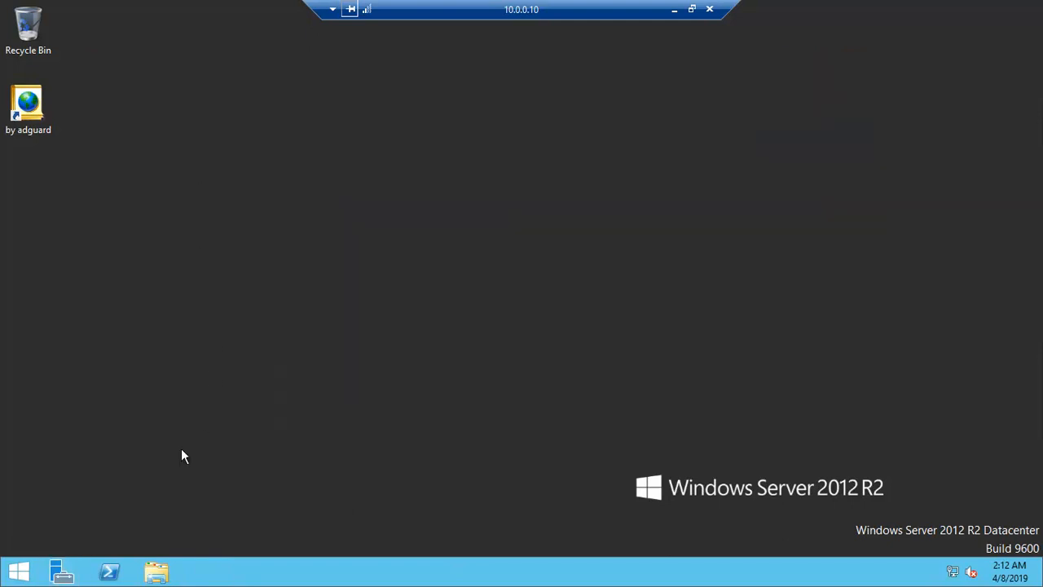
Step: Open the remote server's system properties and change its membership from workgroup to the domain it-services.com
{"action": "left_click", "coordinate": [24, 571]}
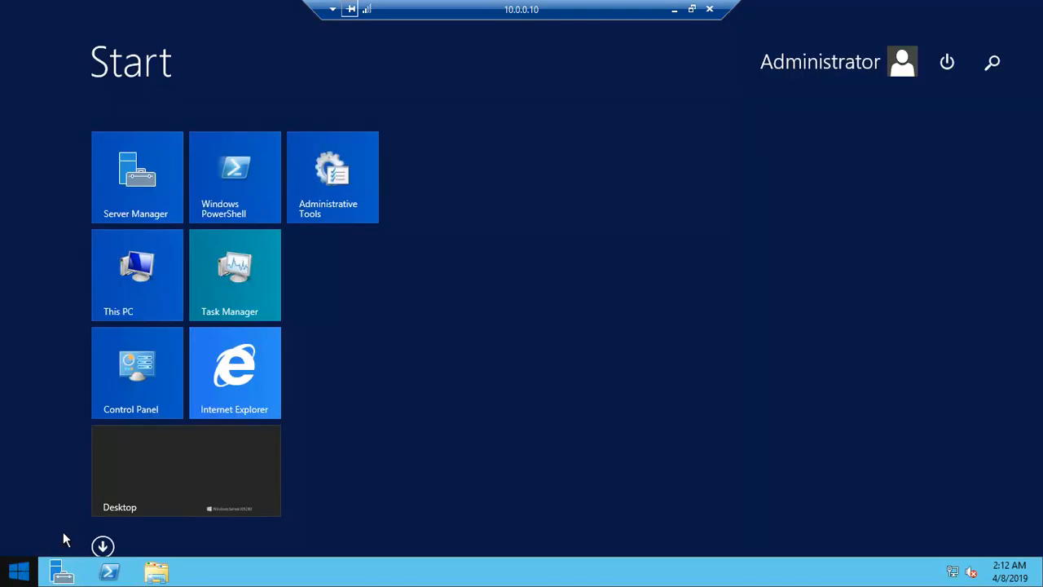
{"action": "right_click", "coordinate": [145, 293]}
{"action": "left_click", "coordinate": [186, 339]}
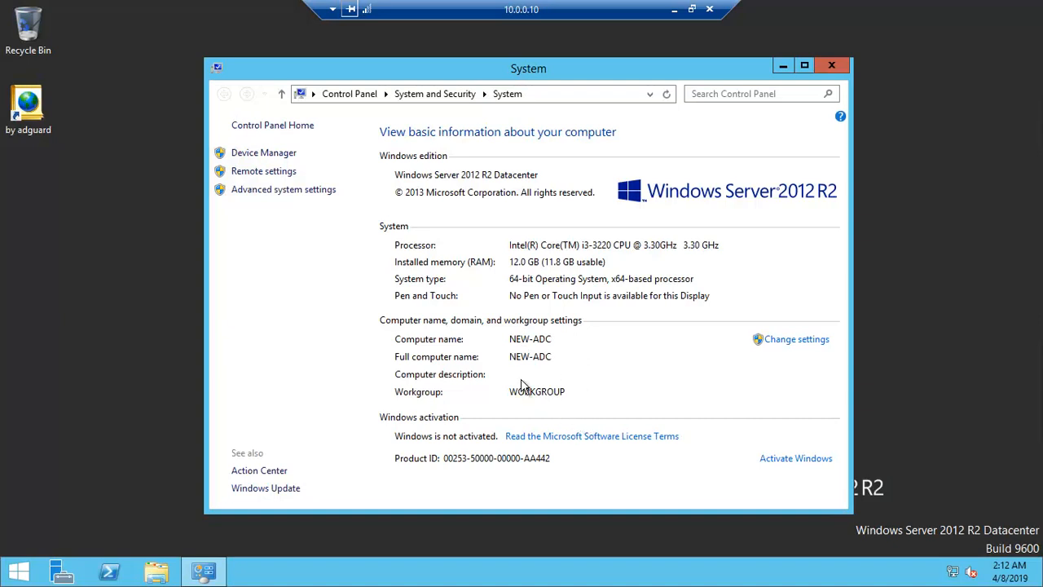
{"action": "left_click", "coordinate": [799, 341]}
{"action": "left_click", "coordinate": [377, 308]}
{"action": "left_click", "coordinate": [156, 337]}
{"action": "left_click", "coordinate": [185, 351]}
{"action": "type", "text": "it"}
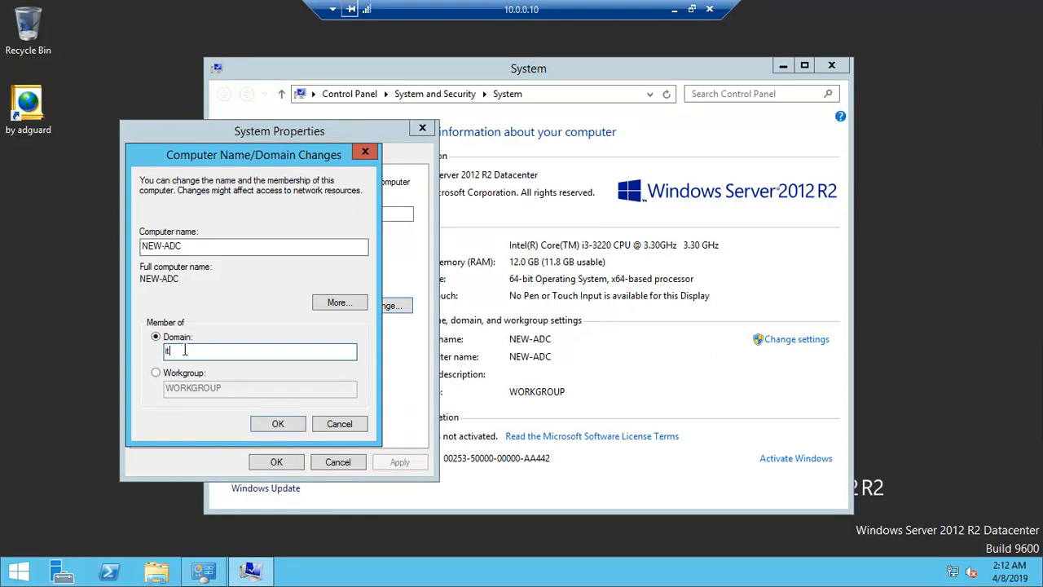
{"action": "type", "text": "-services.com"}
{"action": "key", "text": "Return"}
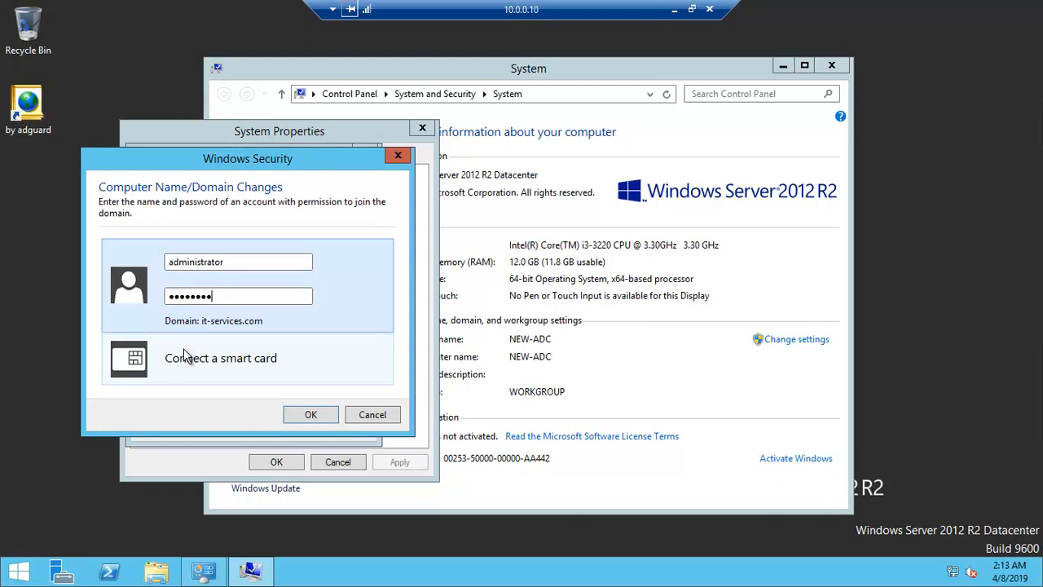
Step: Authorize the domain join with the administrator account and its password, and restart the server to apply it
{"action": "type", "text": "••••"}
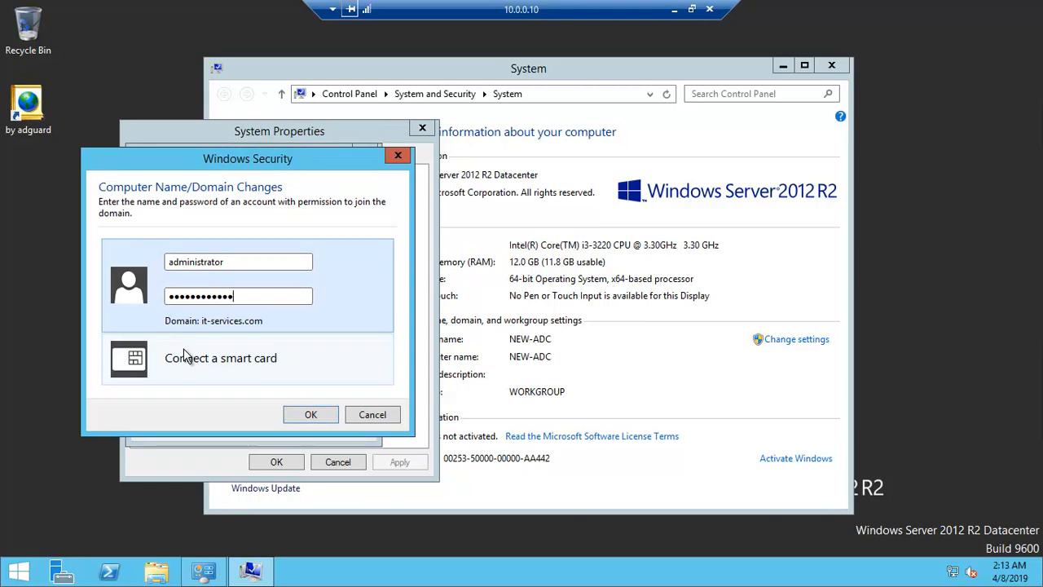
{"action": "left_click", "coordinate": [313, 415]}
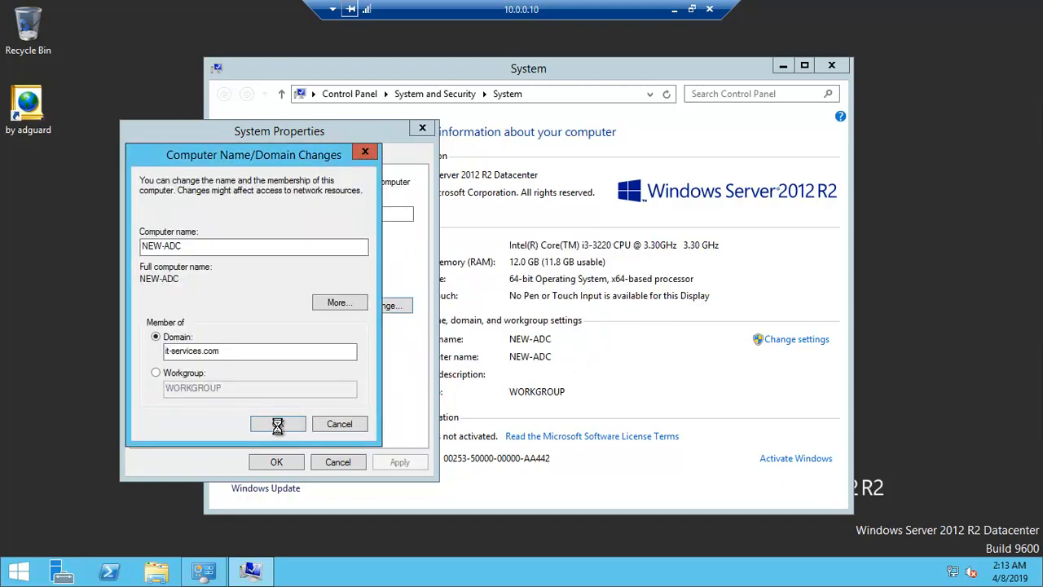
{"action": "left_click", "coordinate": [602, 308]}
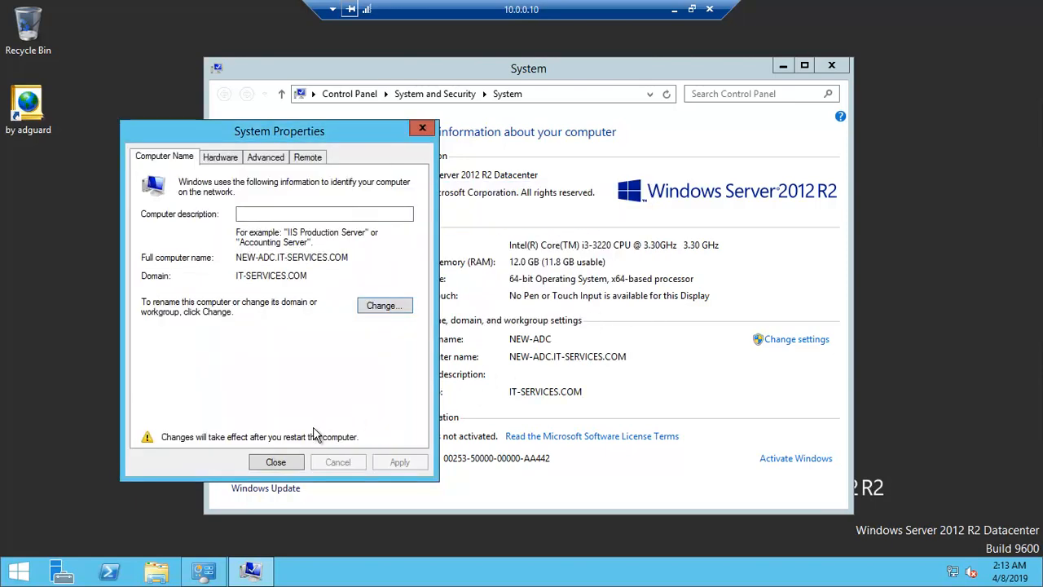
{"action": "left_click", "coordinate": [275, 463]}
{"action": "left_click", "coordinate": [535, 303]}
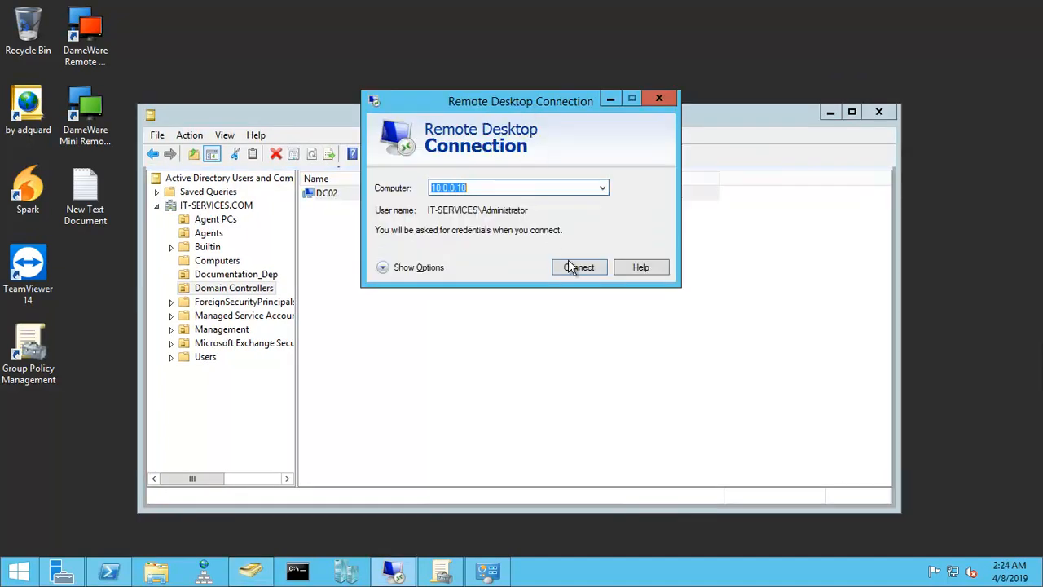
Step: Reconnect by Remote Desktop to 10.0.0.10 as IT-SERVICES\Administrator, enter the account password, and accept the certificate
{"action": "left_click", "coordinate": [578, 269]}
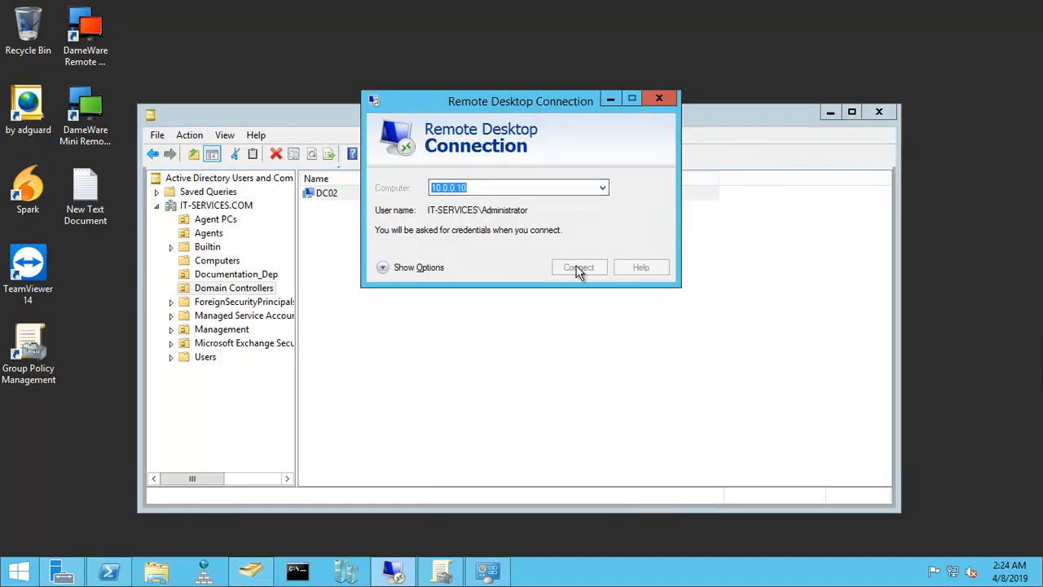
{"action": "left_click", "coordinate": [463, 150]}
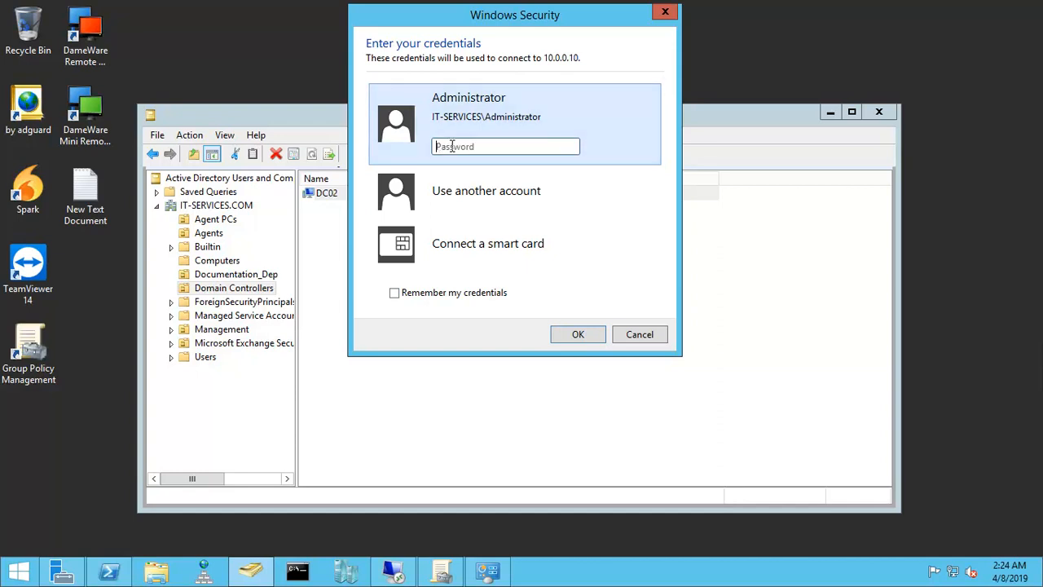
{"action": "type", "text": "••••••••"}
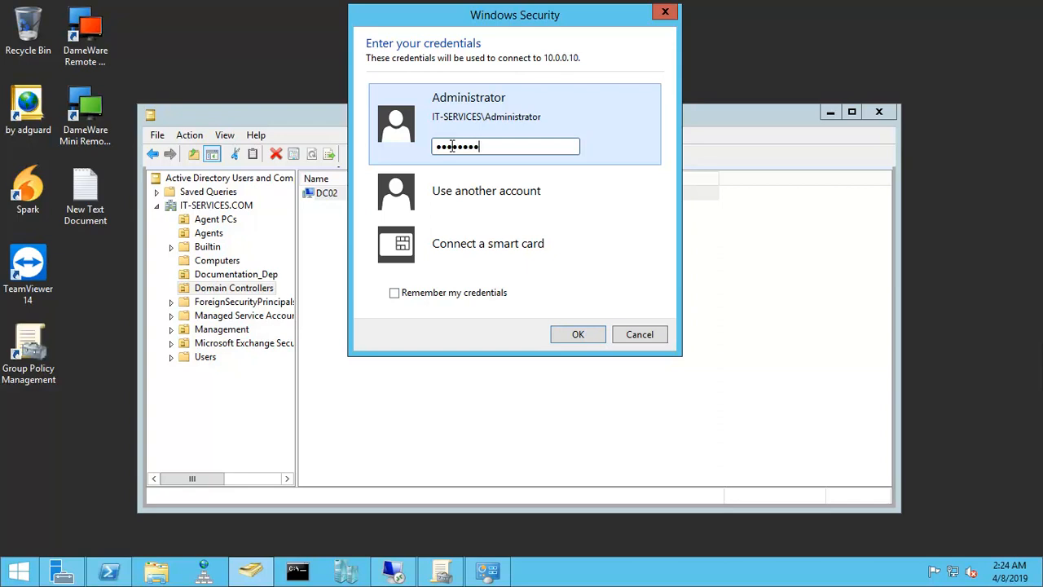
{"action": "type", "text": "••"}
{"action": "key", "text": "Return"}
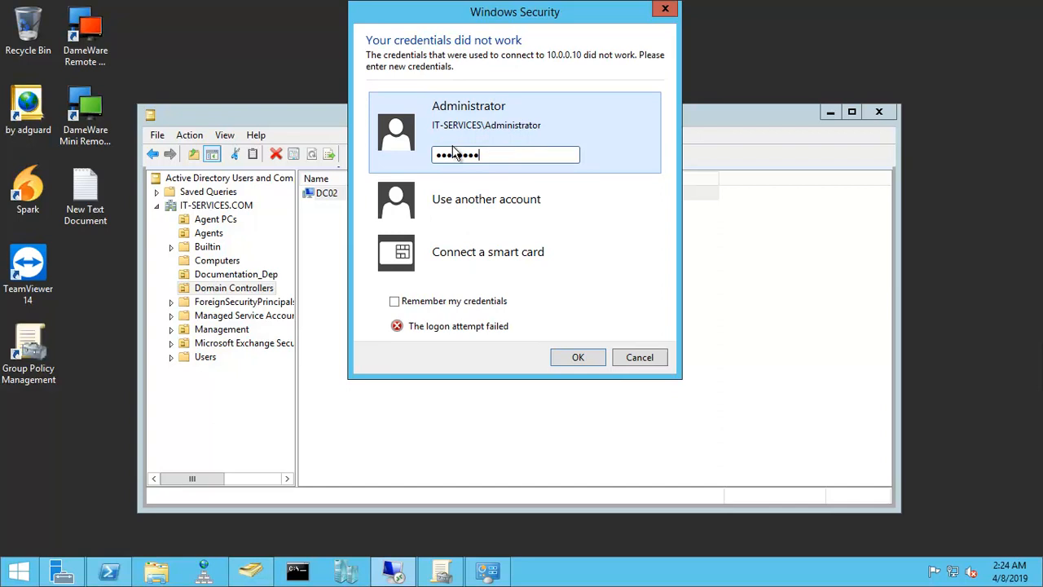
{"action": "type", "text": "••"}
{"action": "key", "text": "Return"}
{"action": "left_click", "coordinate": [568, 321]}
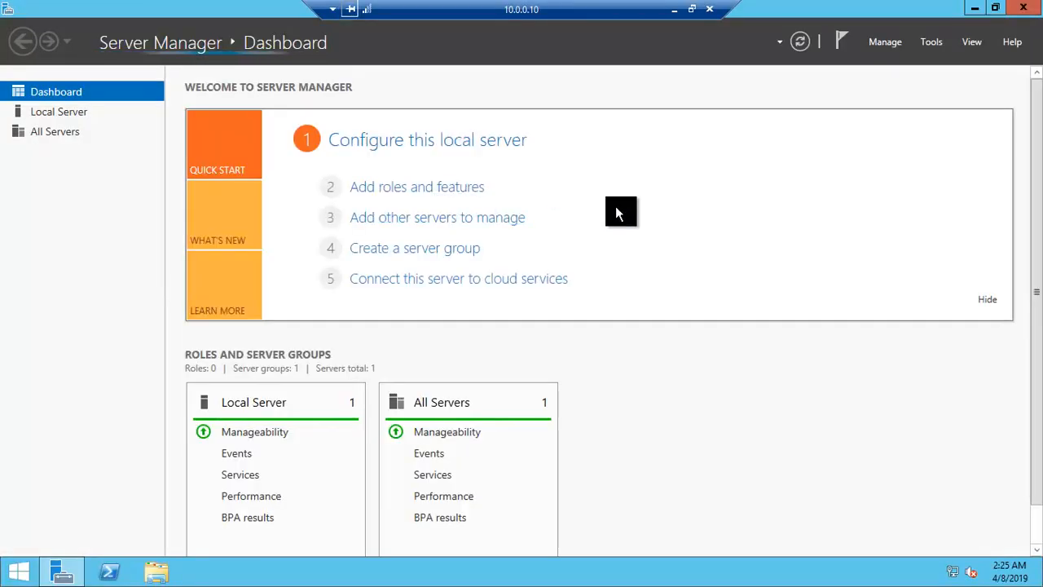
Step: Check the computer name and domain membership in the remote server's system information, and close the window
{"action": "key", "text": "super"}
{"action": "right_click", "coordinate": [148, 284]}
{"action": "left_click", "coordinate": [188, 332]}
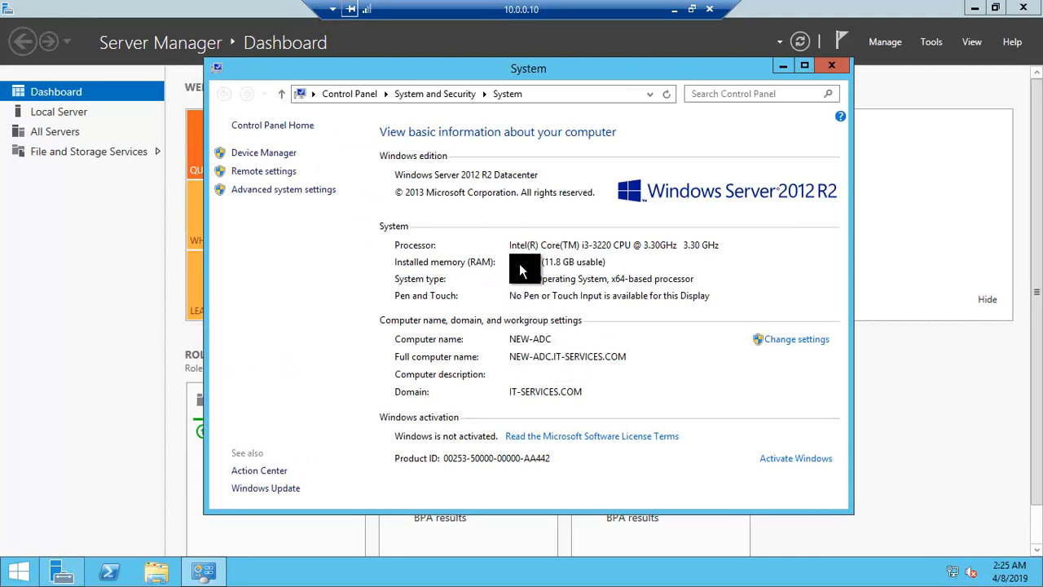
{"action": "left_click", "coordinate": [831, 66]}
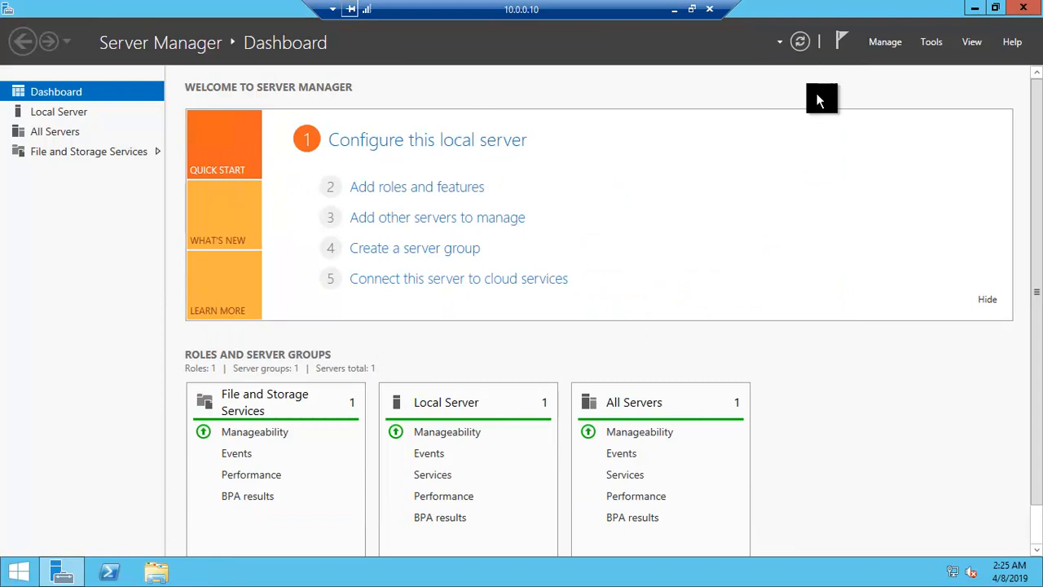
Step: Start adding roles and features with a role-based or feature-based installation, targeting the NEW-ADC server at 10.0.0.10
{"action": "left_click", "coordinate": [888, 42]}
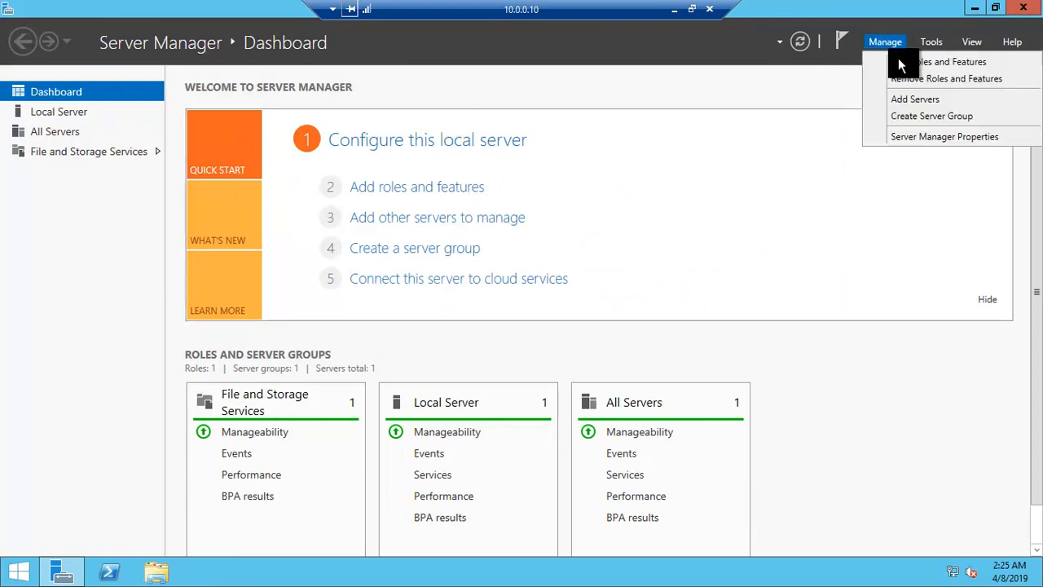
{"action": "left_click", "coordinate": [895, 61]}
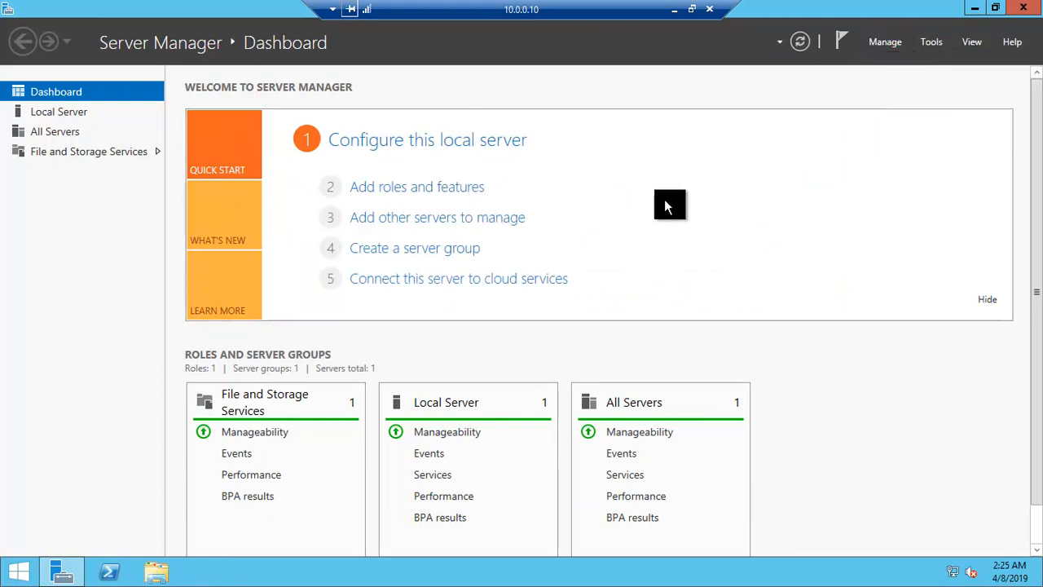
{"action": "left_click", "coordinate": [492, 491]}
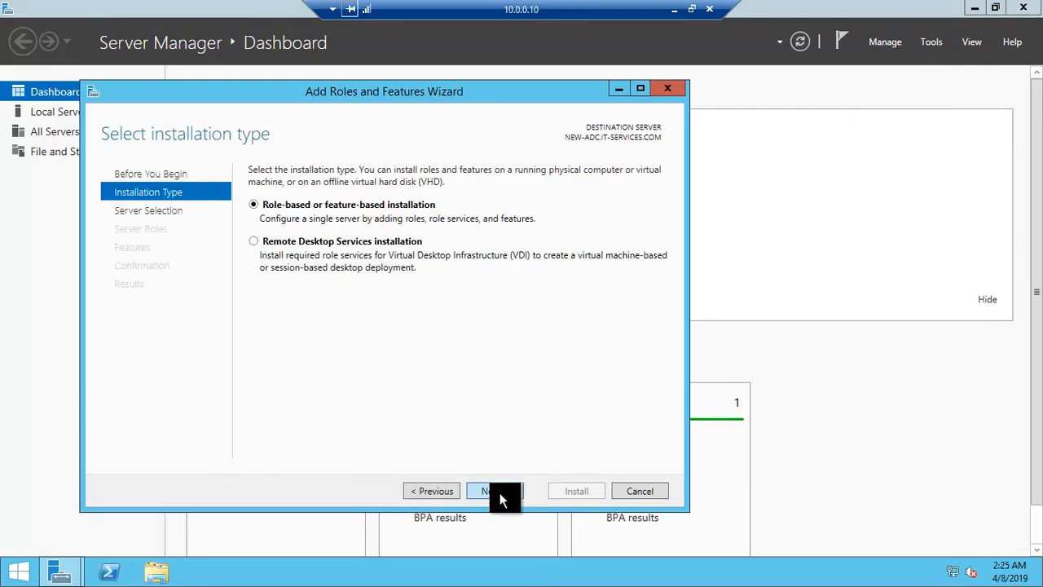
{"action": "left_click", "coordinate": [500, 492]}
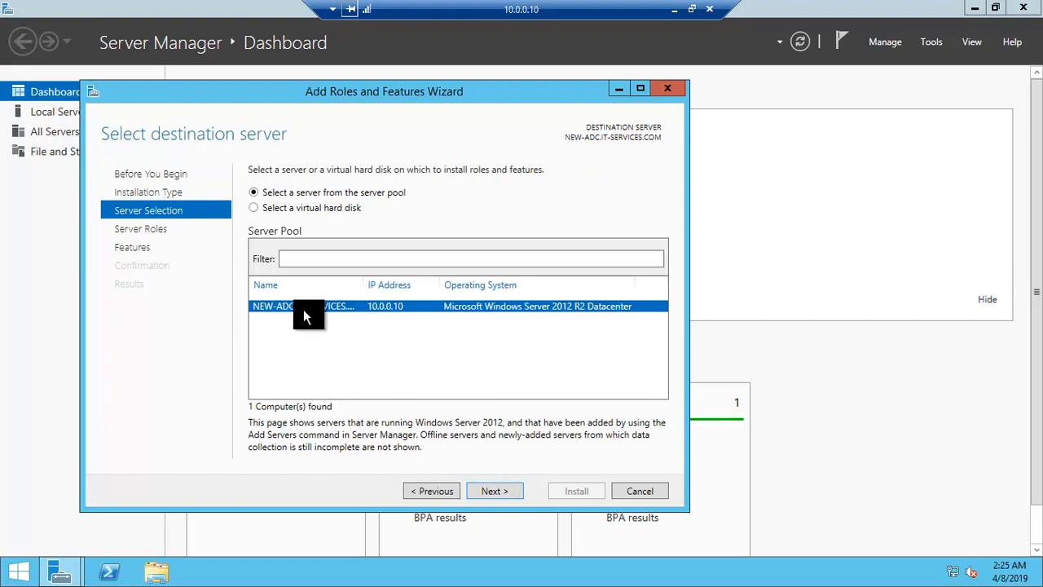
{"action": "left_click", "coordinate": [502, 493]}
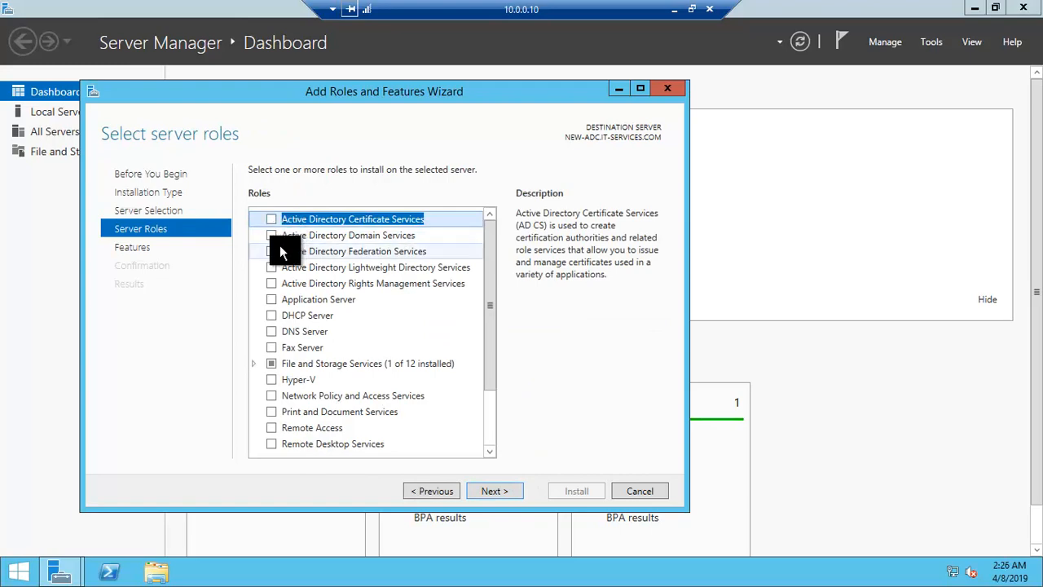
Step: Install the Active Directory Domain Services role with its required features and management tools, and close the wizard
{"action": "left_click", "coordinate": [272, 235]}
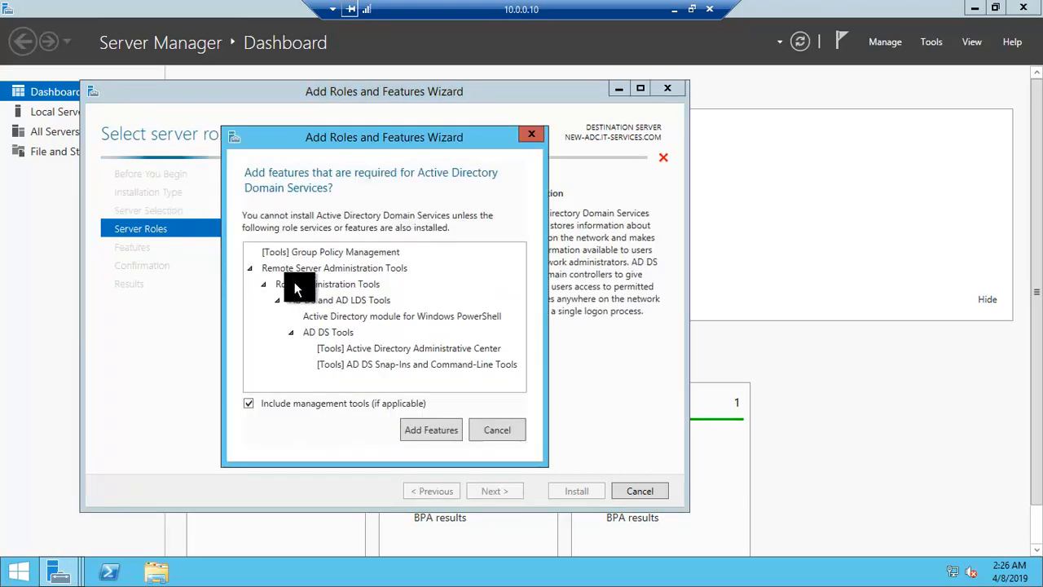
{"action": "left_click", "coordinate": [436, 432]}
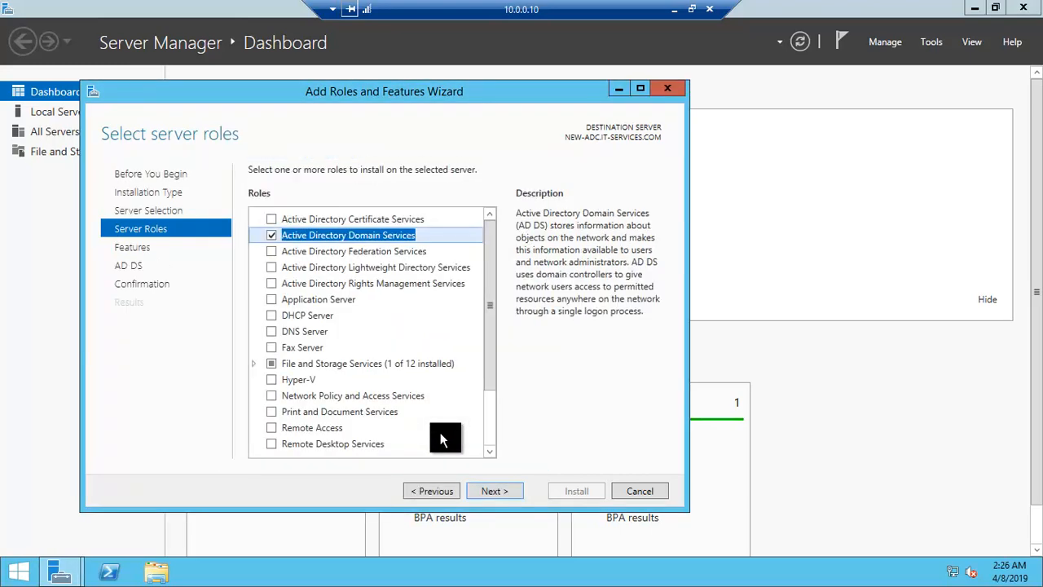
{"action": "left_click", "coordinate": [499, 492]}
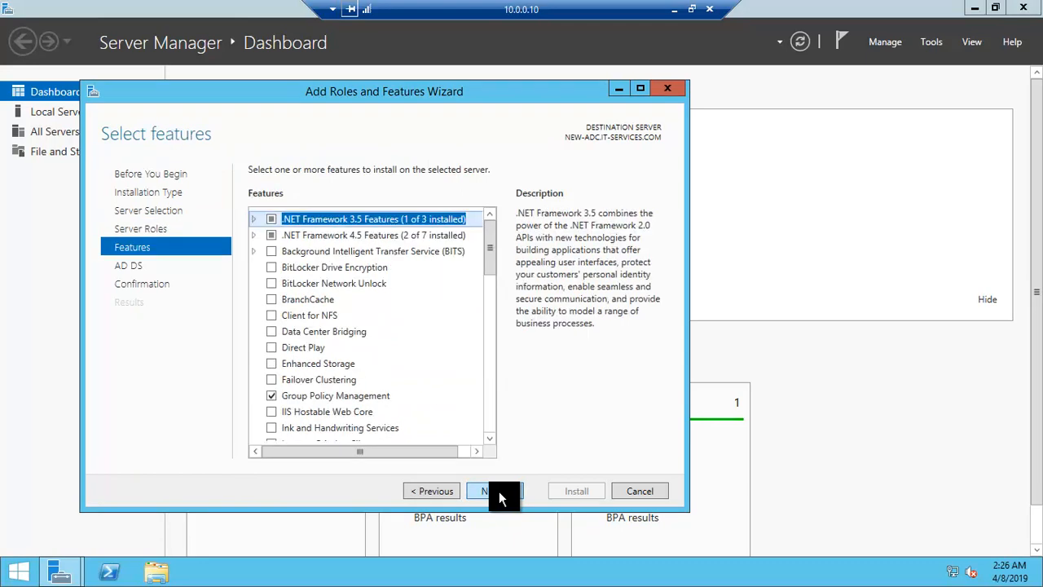
{"action": "left_click", "coordinate": [499, 492]}
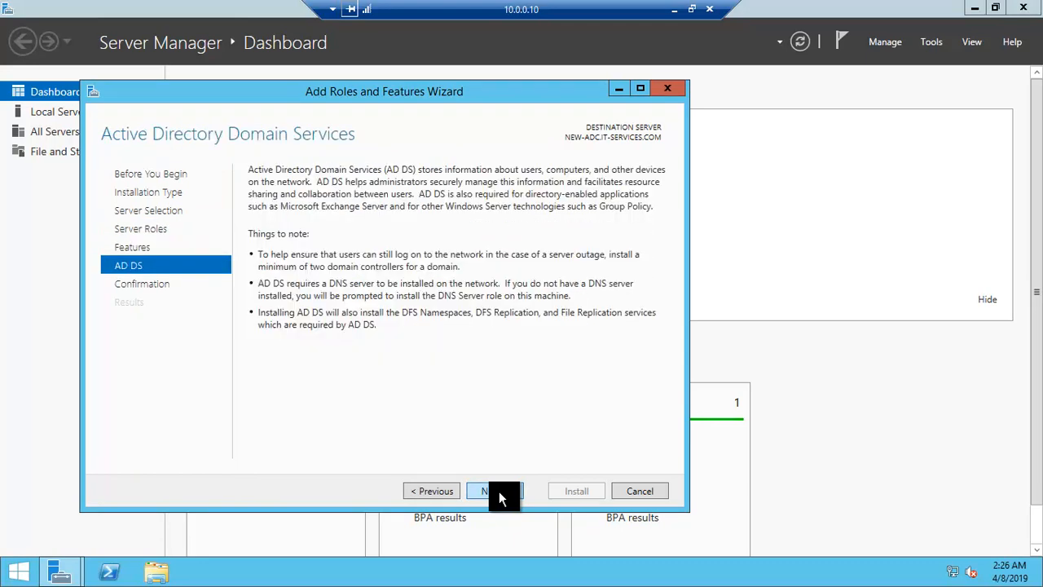
{"action": "left_click", "coordinate": [499, 492]}
{"action": "left_click", "coordinate": [583, 493]}
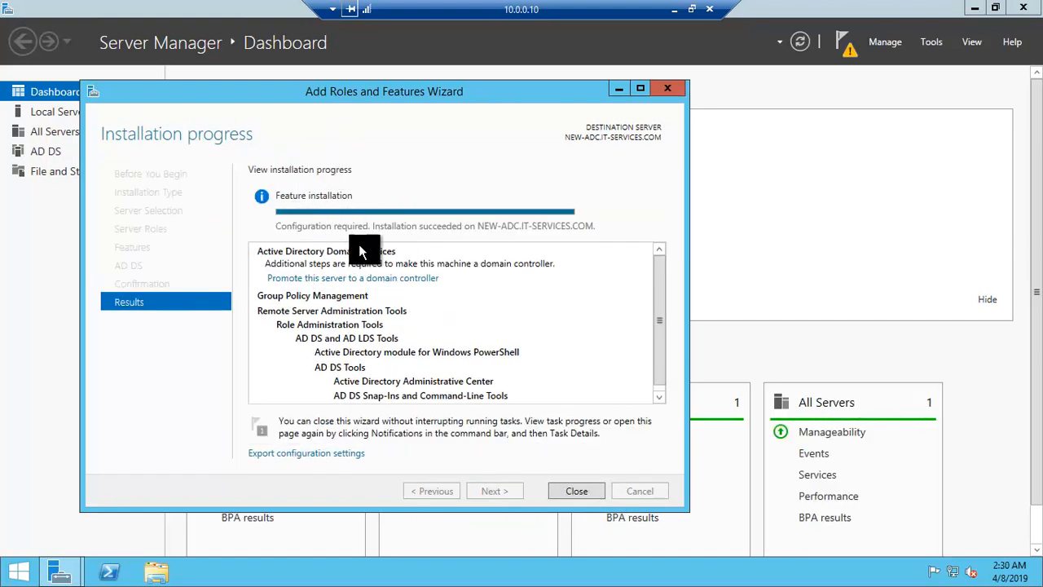
{"action": "left_click", "coordinate": [572, 489]}
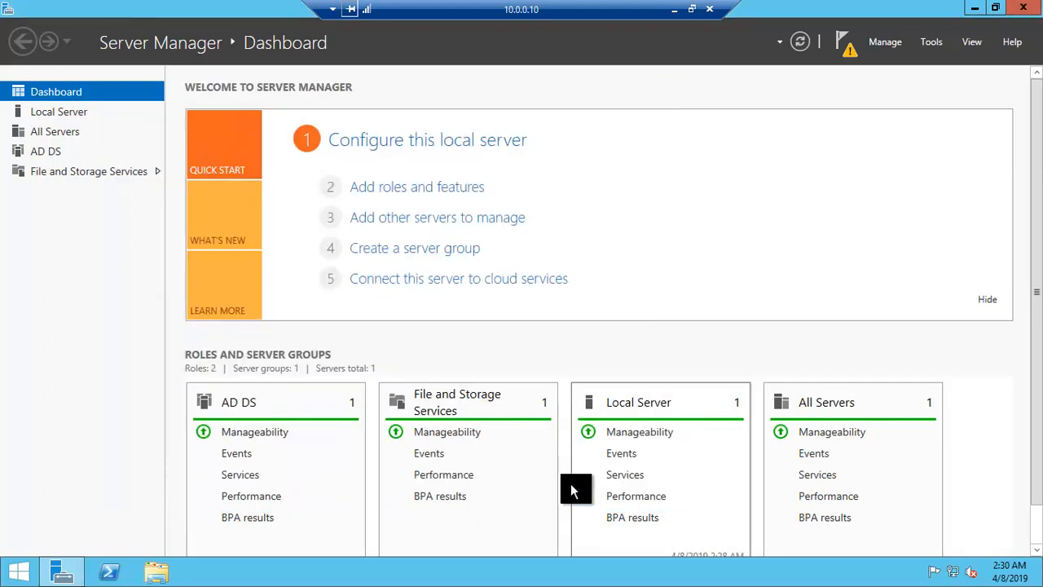
Step: Start promoting the server as a domain controller in the existing domain IT-SERVICES.COM, supplying the administrator user name and account password
{"action": "left_click", "coordinate": [845, 42]}
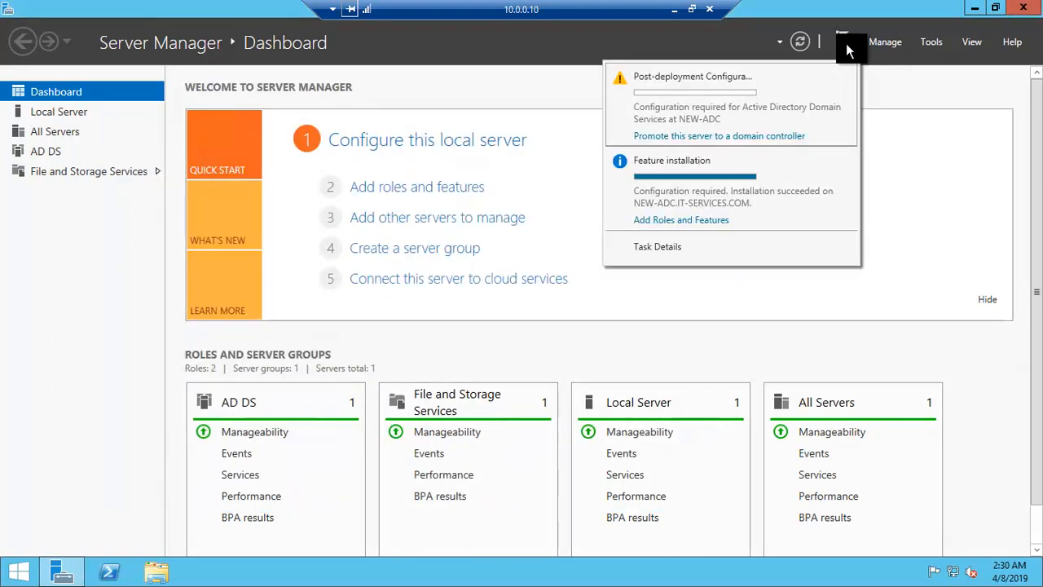
{"action": "left_click", "coordinate": [700, 138]}
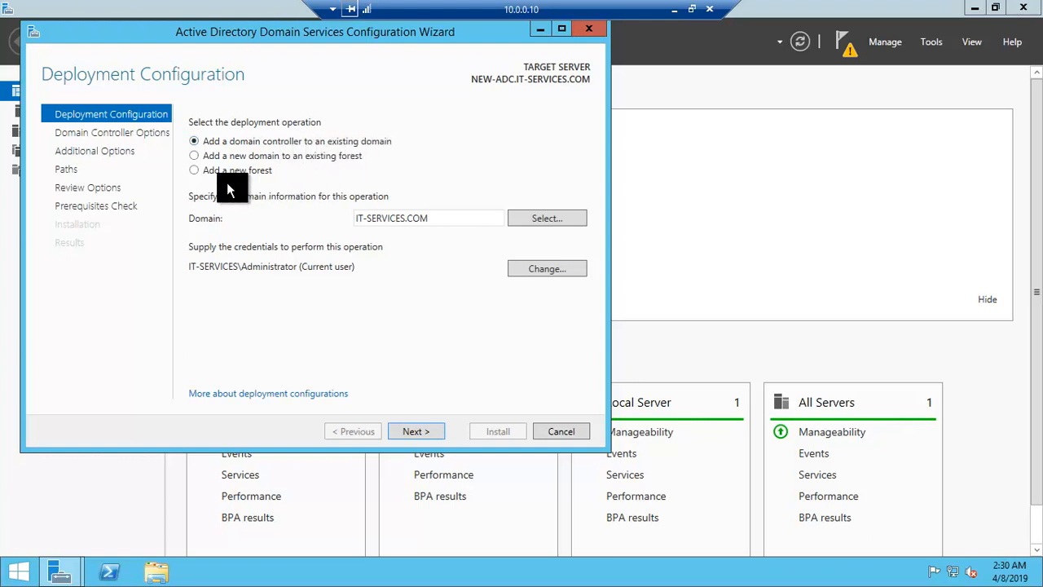
{"action": "left_click", "coordinate": [415, 431]}
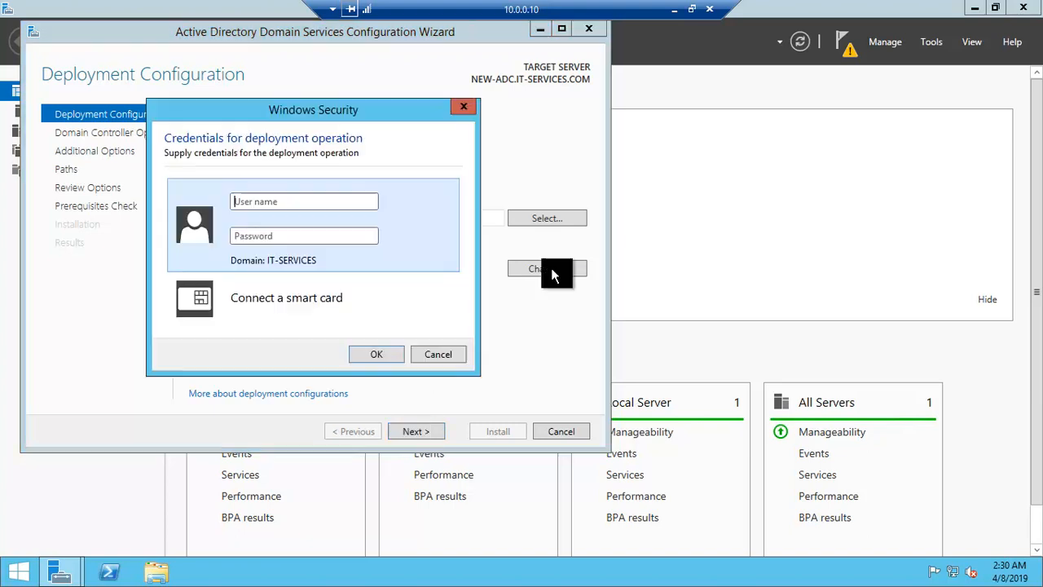
{"action": "type", "text": "administrator"}
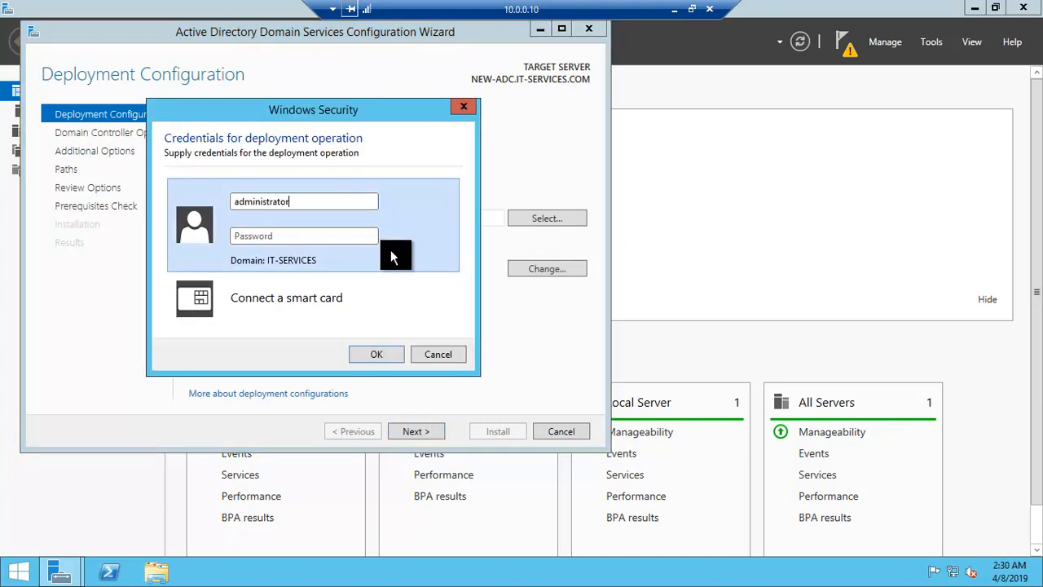
{"action": "key", "text": "Tab"}
{"action": "type", "text": "************"}
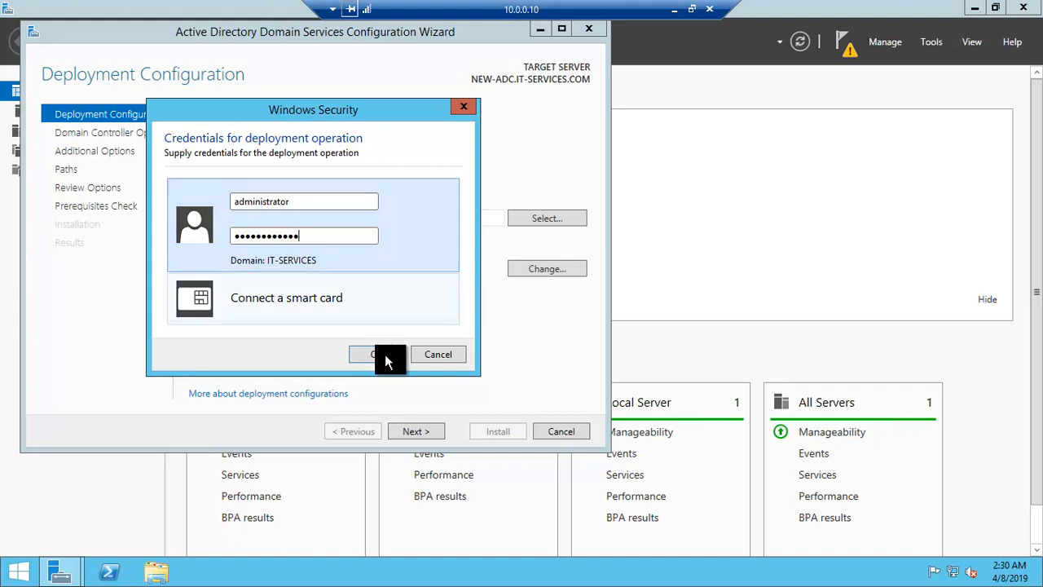
{"action": "left_click", "coordinate": [383, 356]}
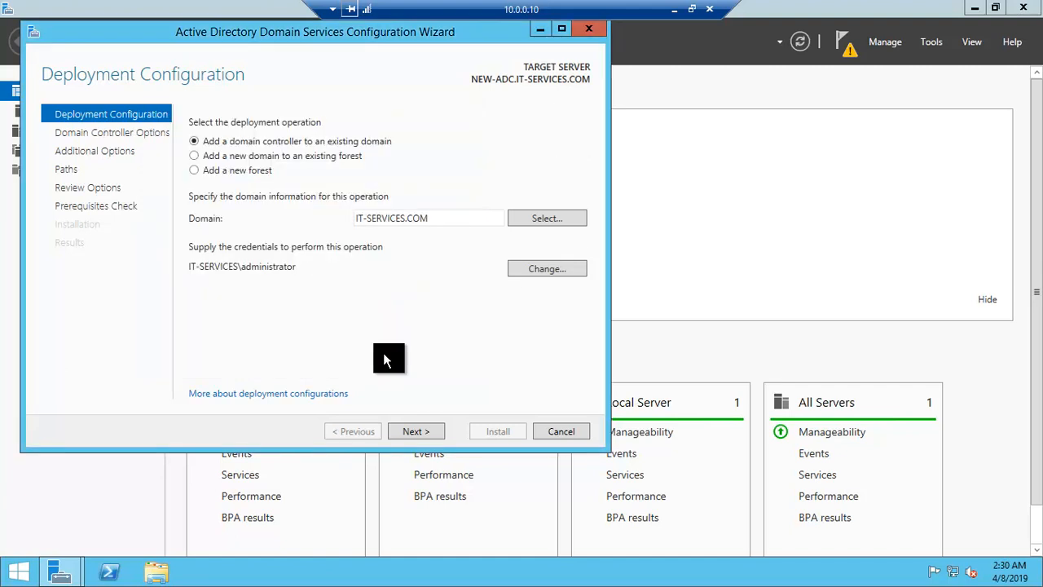
{"action": "left_click", "coordinate": [412, 430]}
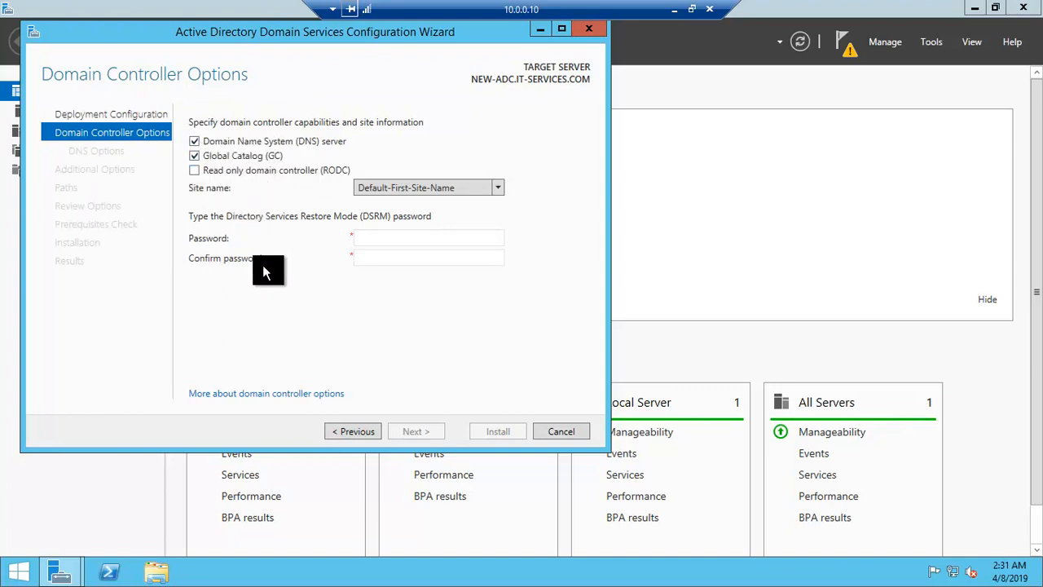
Step: Keep DNS server and Global Catalog enabled with site Default-First-Site-Name, and enter and confirm the Directory Services Restore Mode password
{"action": "left_click", "coordinate": [501, 189]}
{"action": "left_click", "coordinate": [500, 189]}
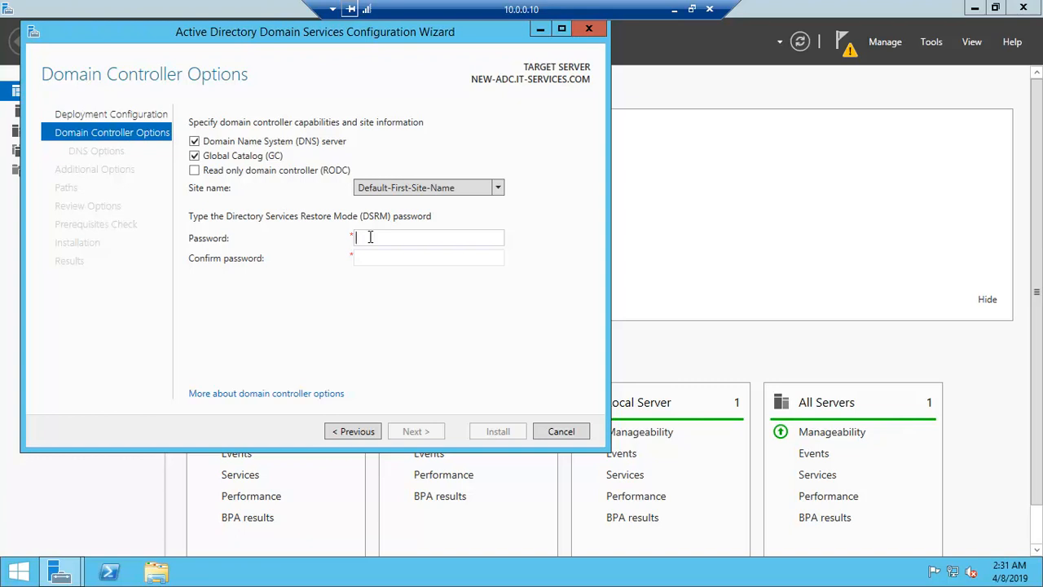
{"action": "type", "text": "••••••••••••••••"}
{"action": "left_click", "coordinate": [415, 431]}
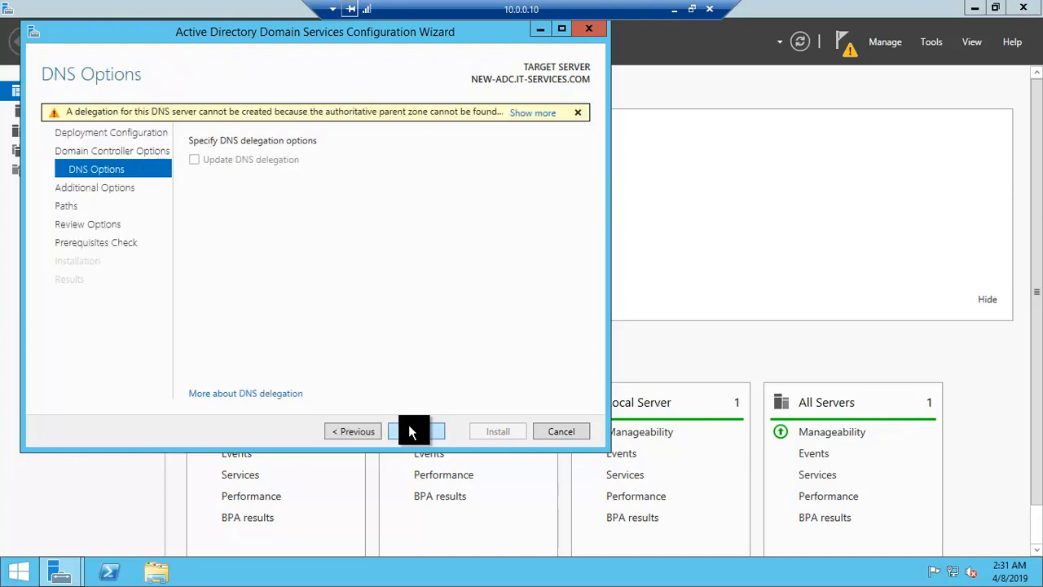
Step: Set replication from DC02.IT-SERVICES.COM, accept the default database, log and SYSVOL paths, and install the domain controller after the prerequisites check
{"action": "left_click", "coordinate": [409, 426]}
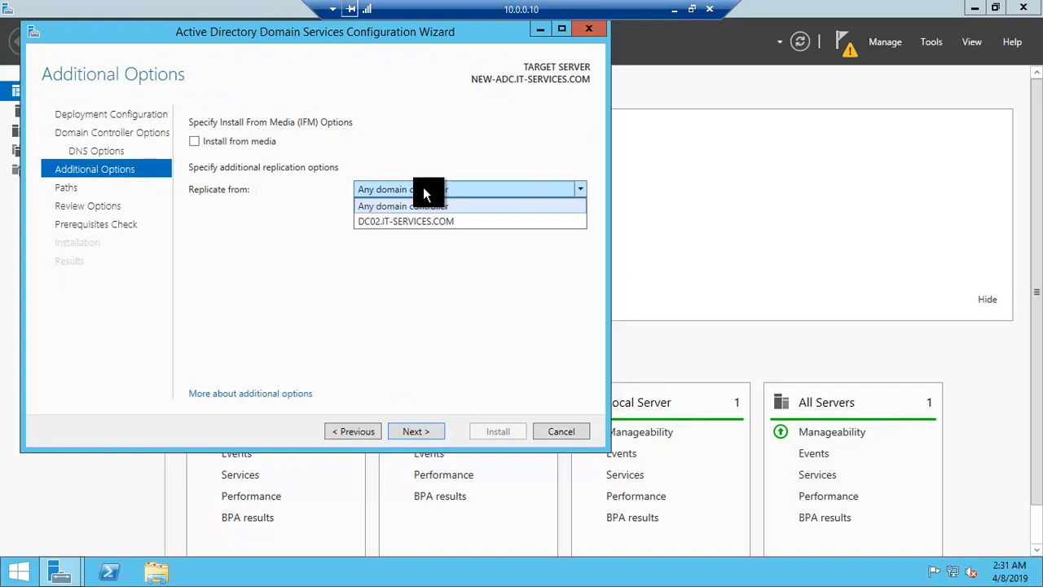
{"action": "left_click", "coordinate": [379, 220]}
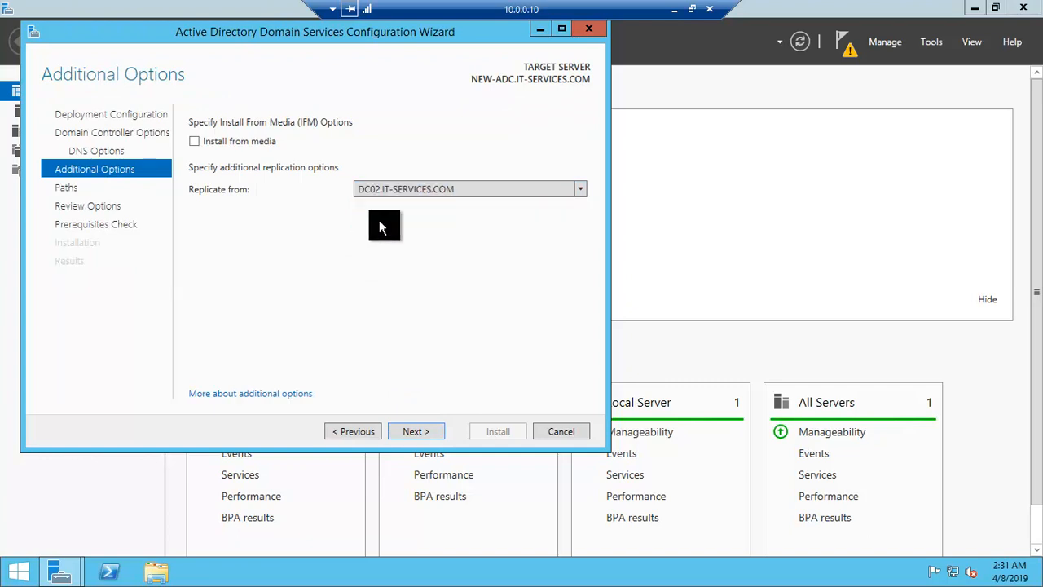
{"action": "left_click", "coordinate": [412, 433]}
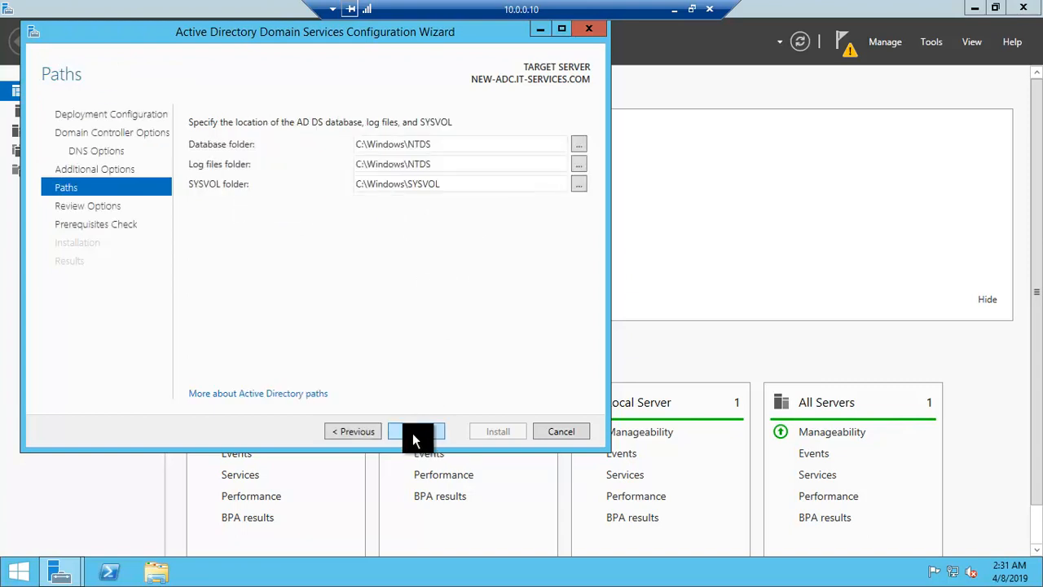
{"action": "left_click", "coordinate": [412, 433]}
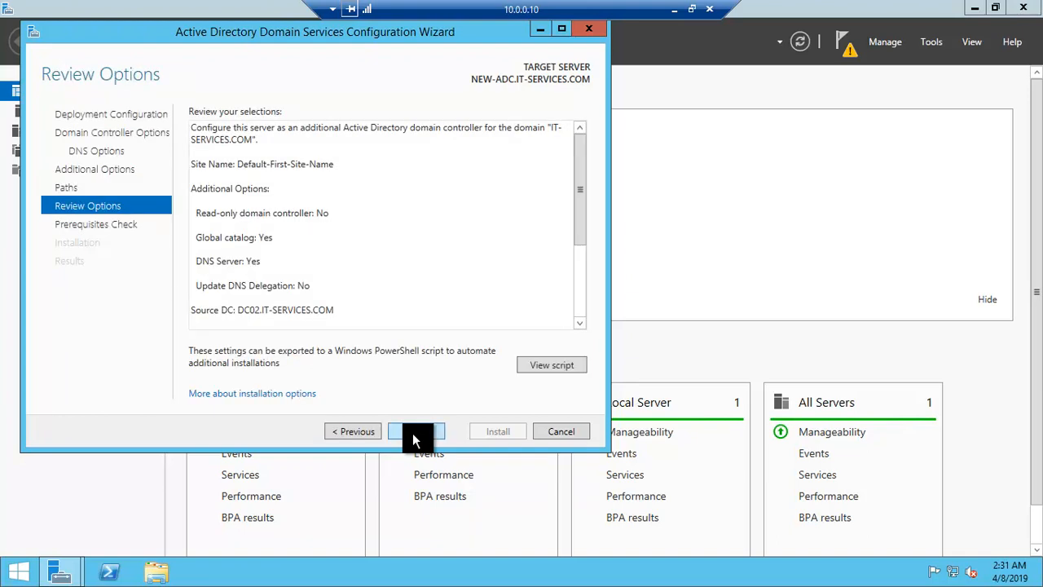
{"action": "left_click", "coordinate": [413, 433]}
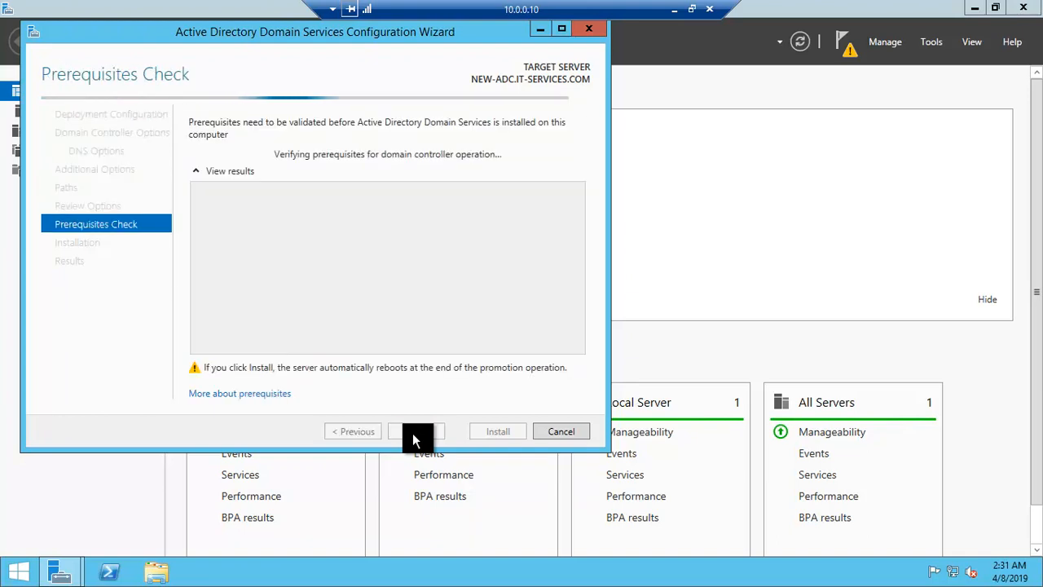
{"action": "left_click", "coordinate": [499, 432]}
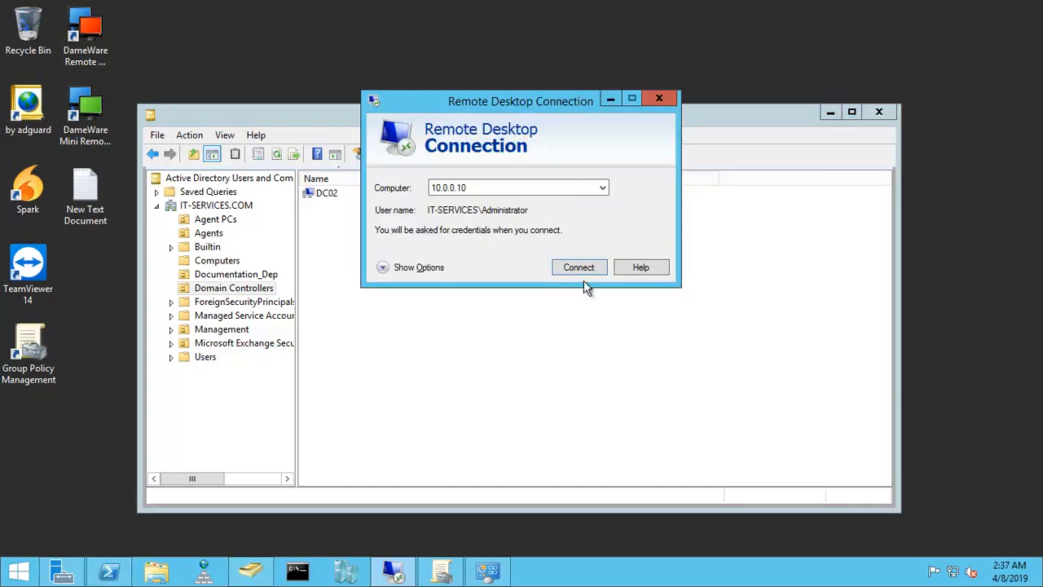
Step: Reconnect by Remote Desktop to 10.0.0.10 with the account password, accepting the certificate and the legal notice
{"action": "left_click", "coordinate": [579, 270]}
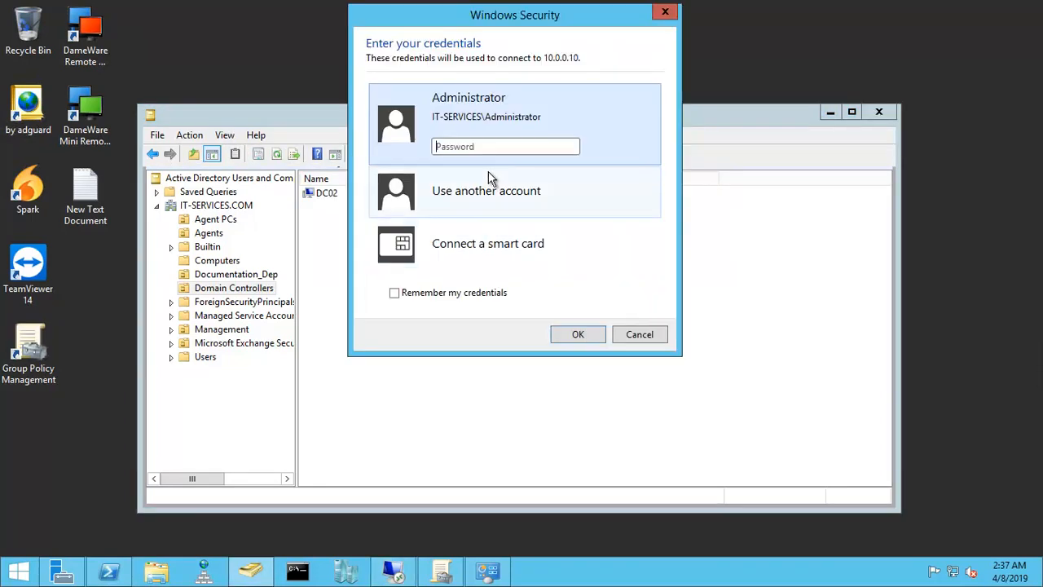
{"action": "type", "text": "••••••"}
{"action": "key", "text": "Return"}
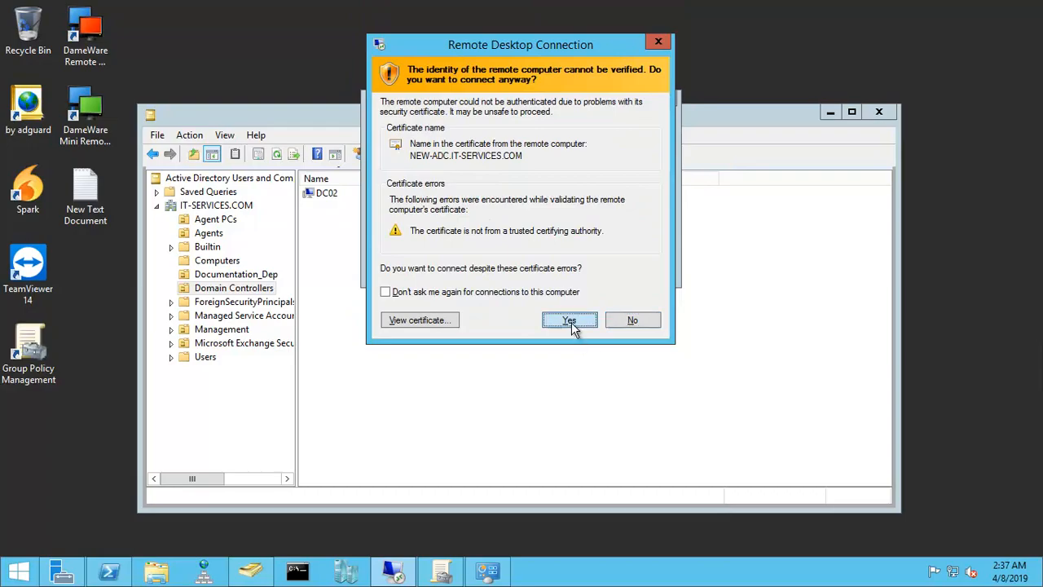
{"action": "left_click", "coordinate": [570, 320]}
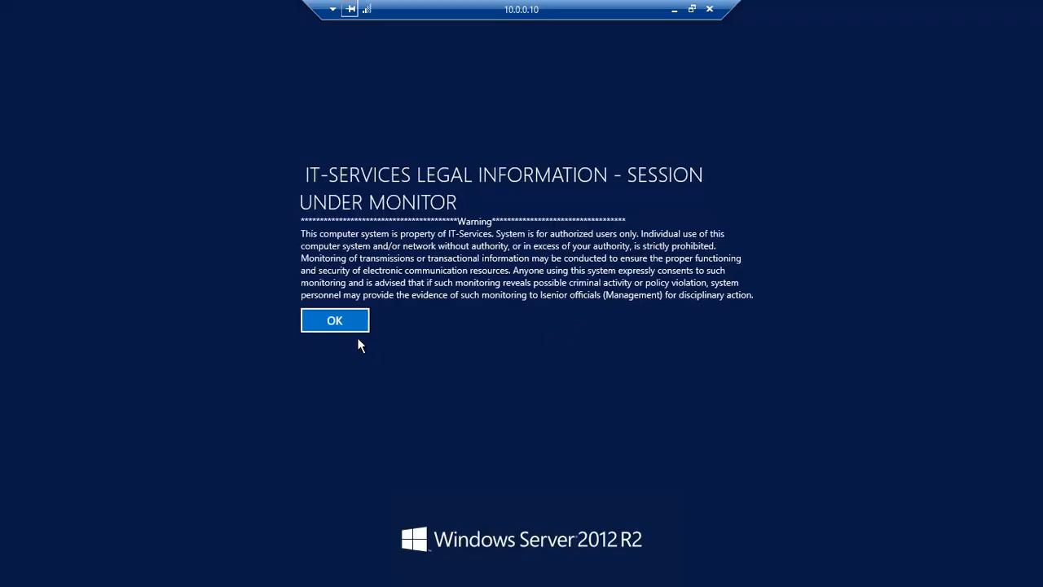
{"action": "left_click", "coordinate": [352, 325]}
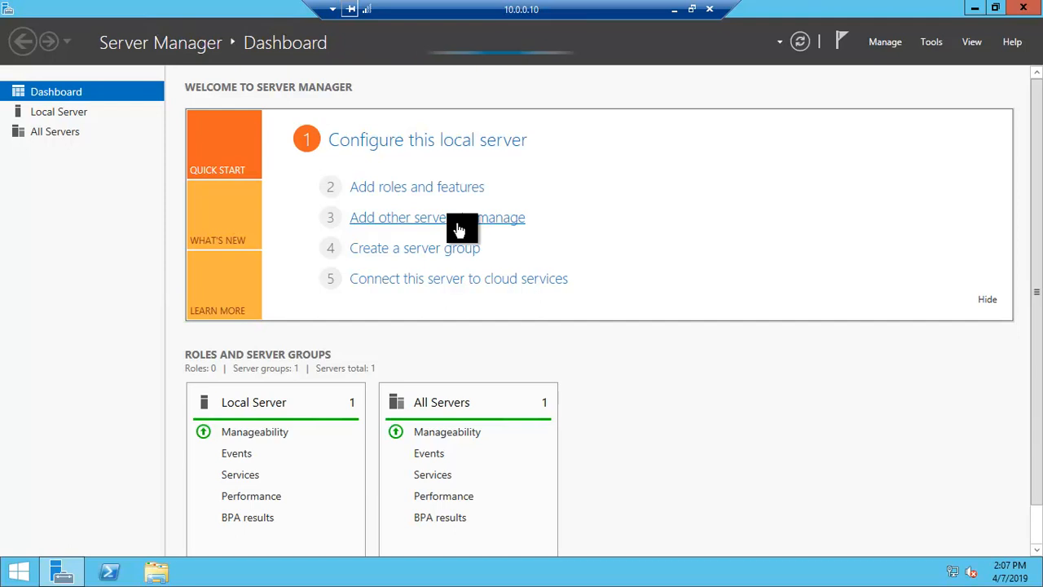
Step: Switch to Active Directory Users and Computers on the local server, refresh the Domain Controllers container, and check its entries for NEW-ADC
{"action": "left_click", "coordinate": [674, 9]}
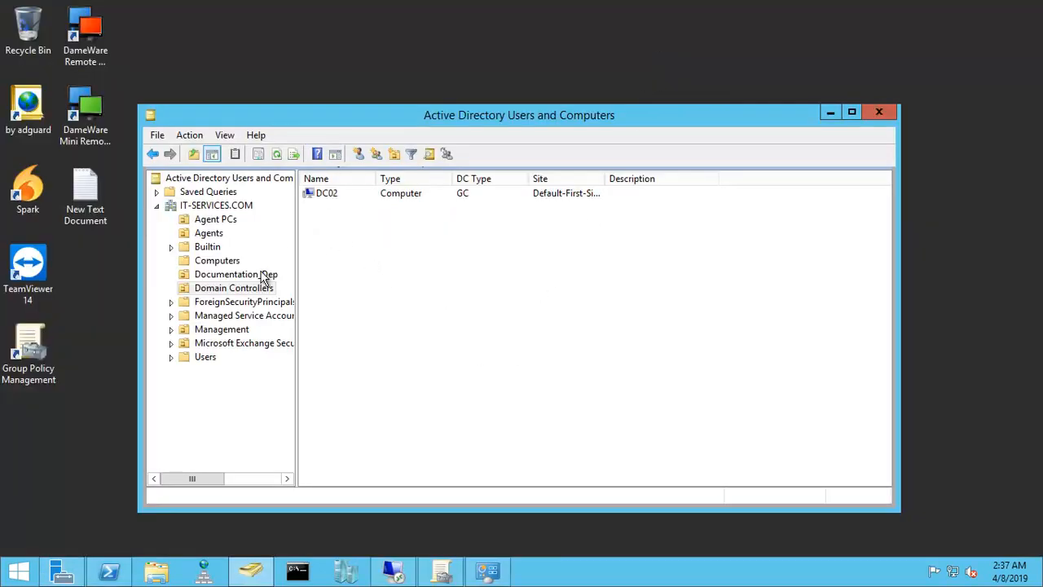
{"action": "left_click", "coordinate": [246, 291]}
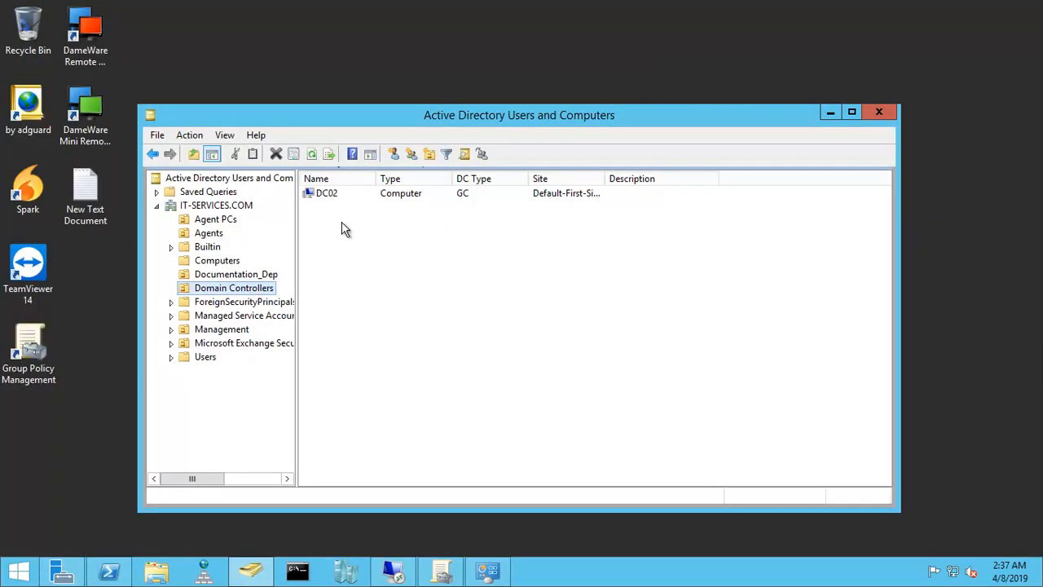
{"action": "right_click", "coordinate": [390, 290]}
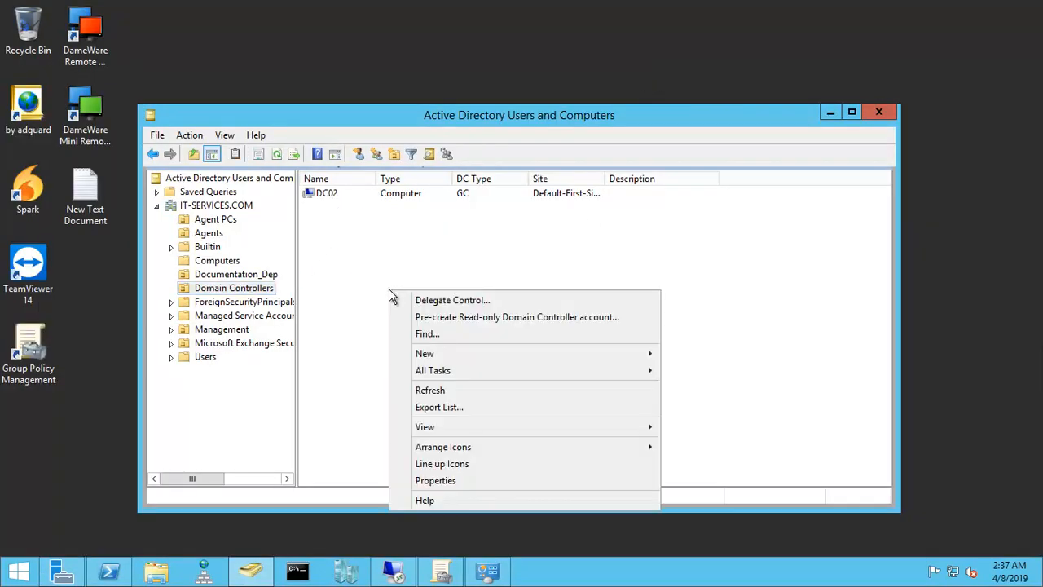
{"action": "left_click", "coordinate": [432, 392]}
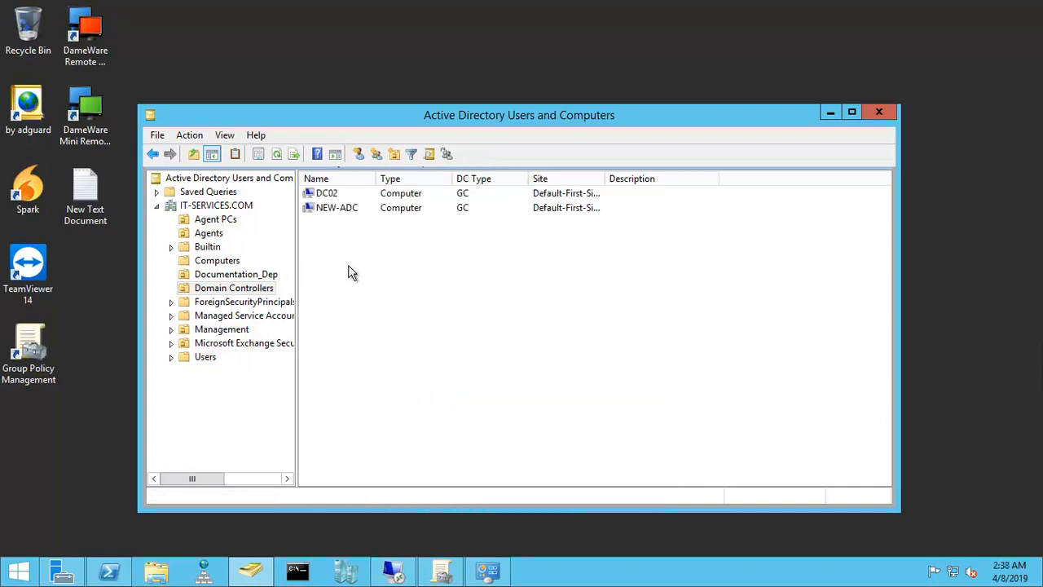
{"action": "left_click_drag", "start_coordinate": [377, 178], "coordinate": [413, 179]}
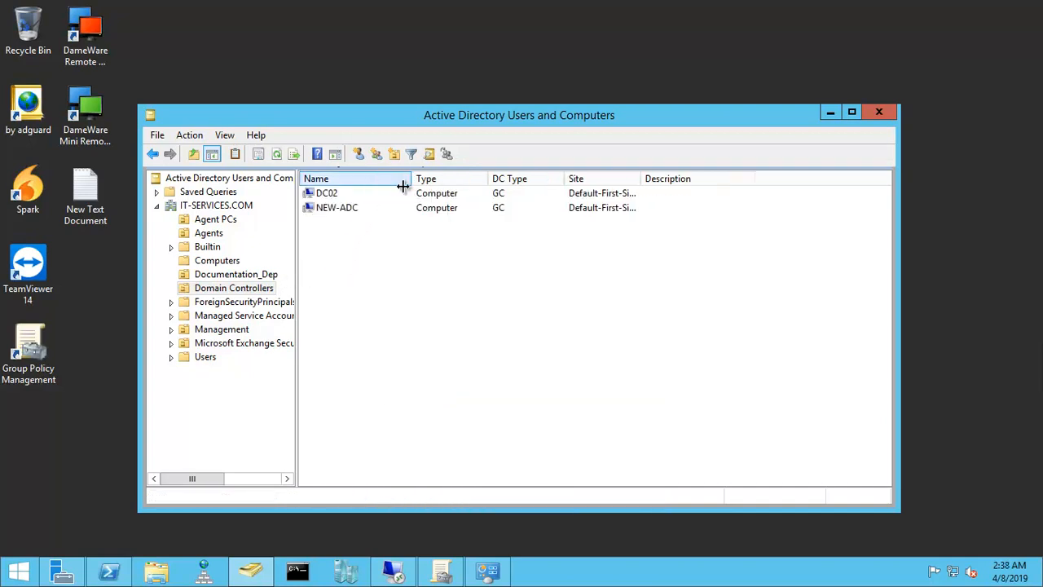
{"action": "left_click", "coordinate": [329, 194]}
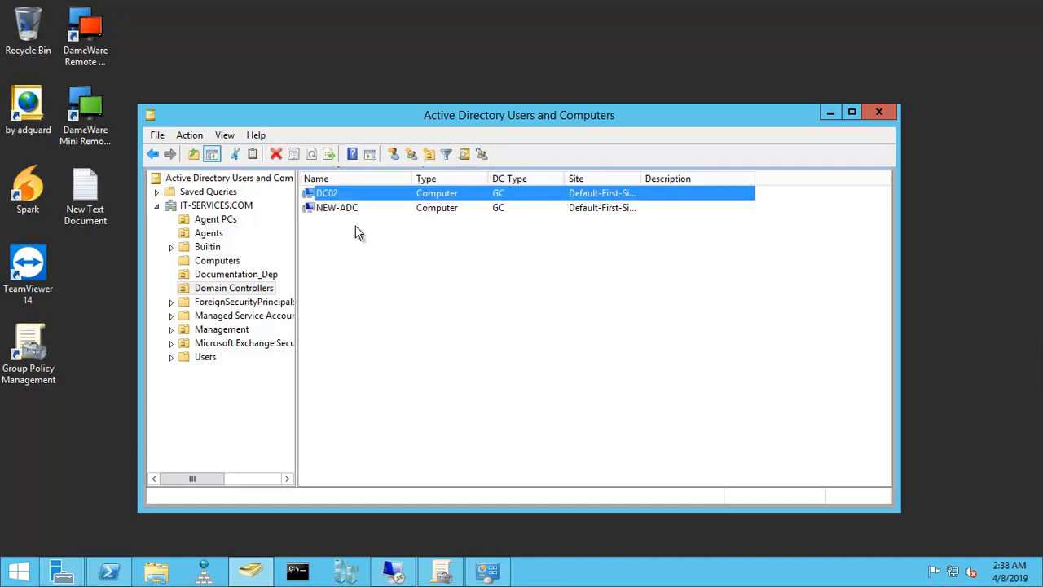
{"action": "left_click", "coordinate": [321, 212]}
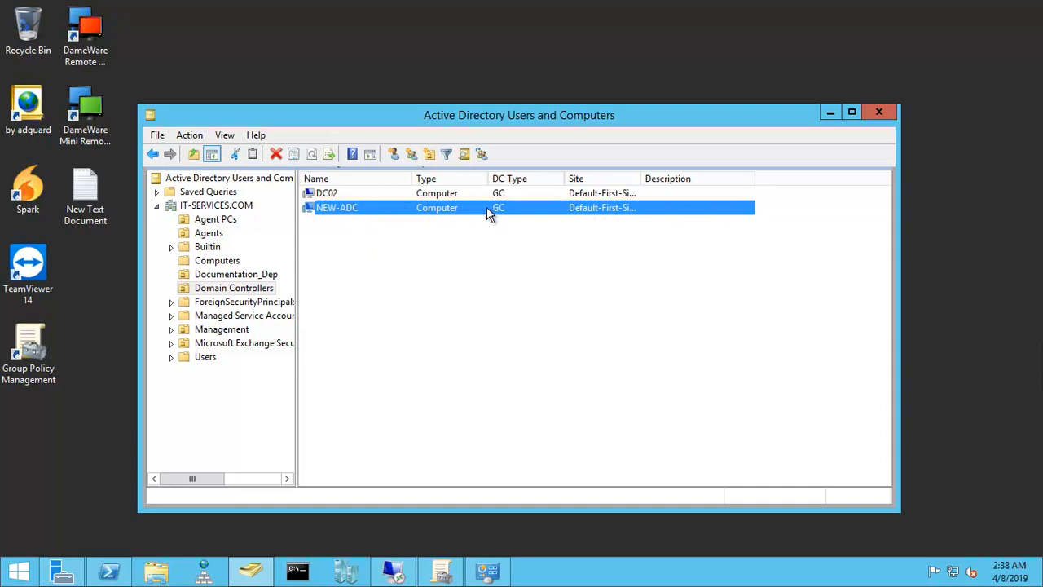
Step: Return to the 10.0.0.10 remote session and run nslookup in a command prompt to check the default DNS server
{"action": "left_click", "coordinate": [395, 569]}
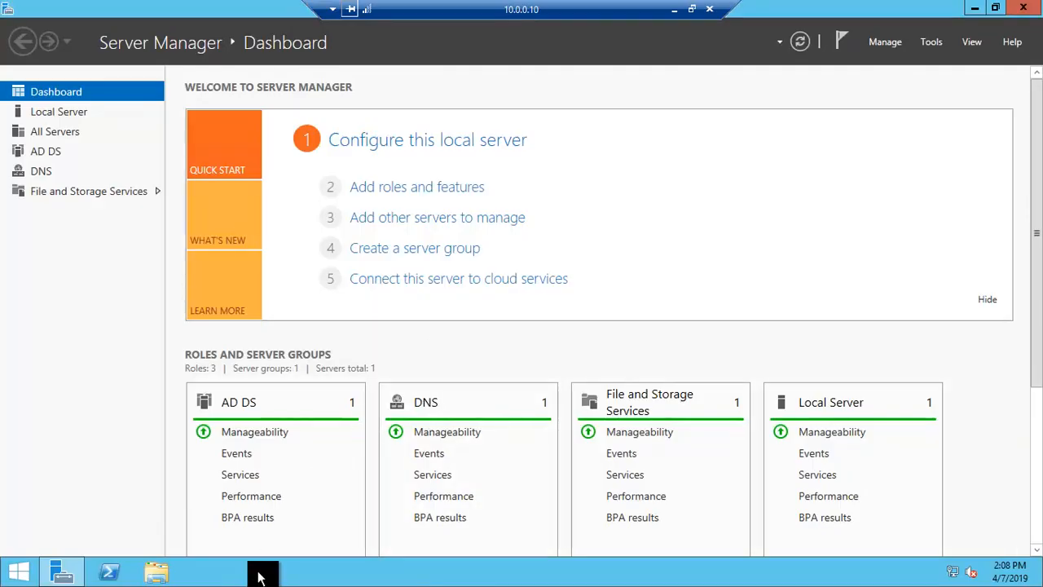
{"action": "key", "text": "super+r"}
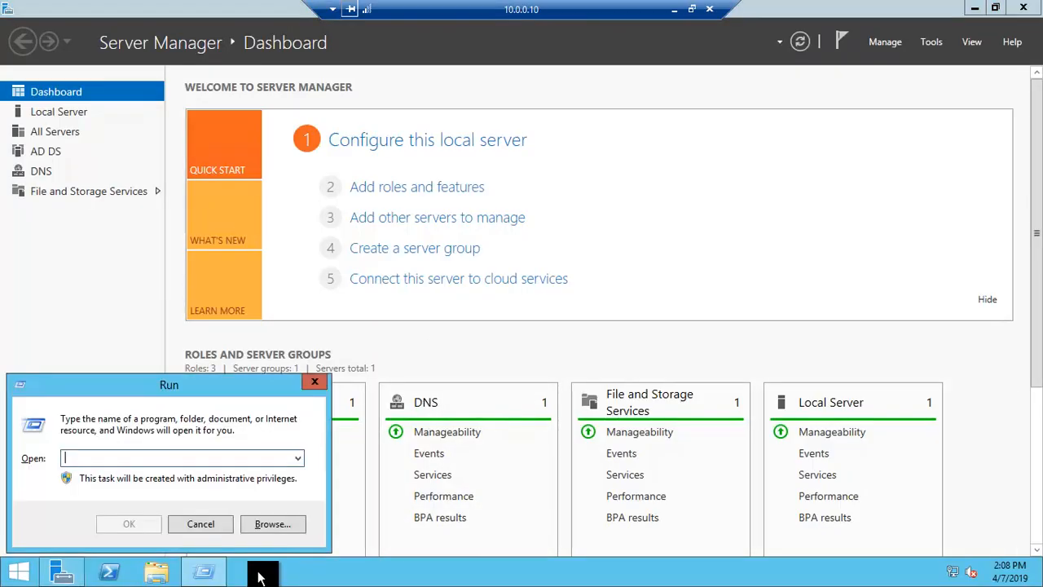
{"action": "type", "text": "nslook"}
{"action": "key", "text": "BackSpace"}
{"action": "key", "text": "BackSpace"}
{"action": "type", "text": "cmd"}
{"action": "key", "text": "Return"}
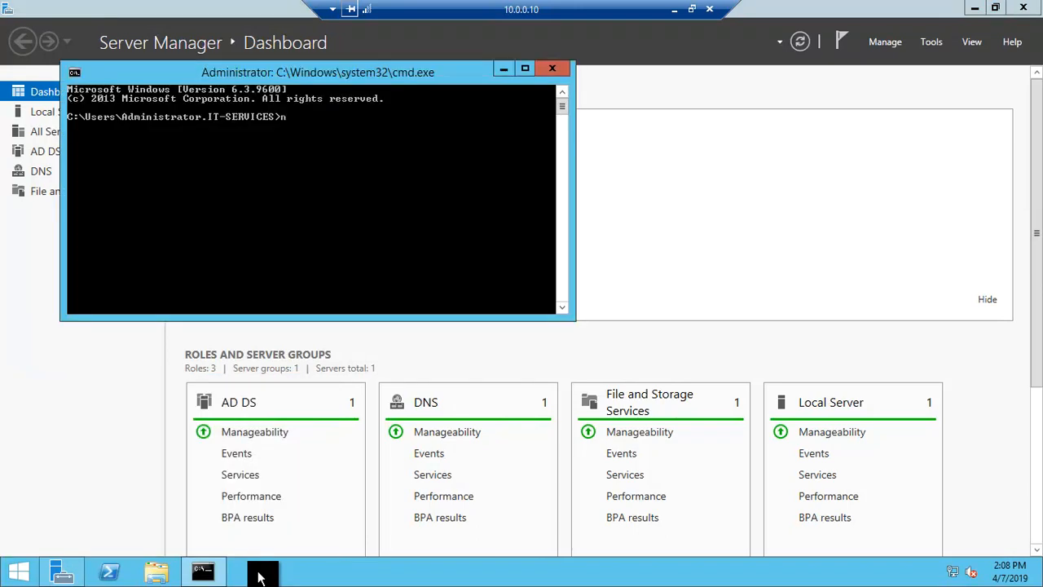
{"action": "type", "text": "nslookup"}
{"action": "key", "text": "Return"}
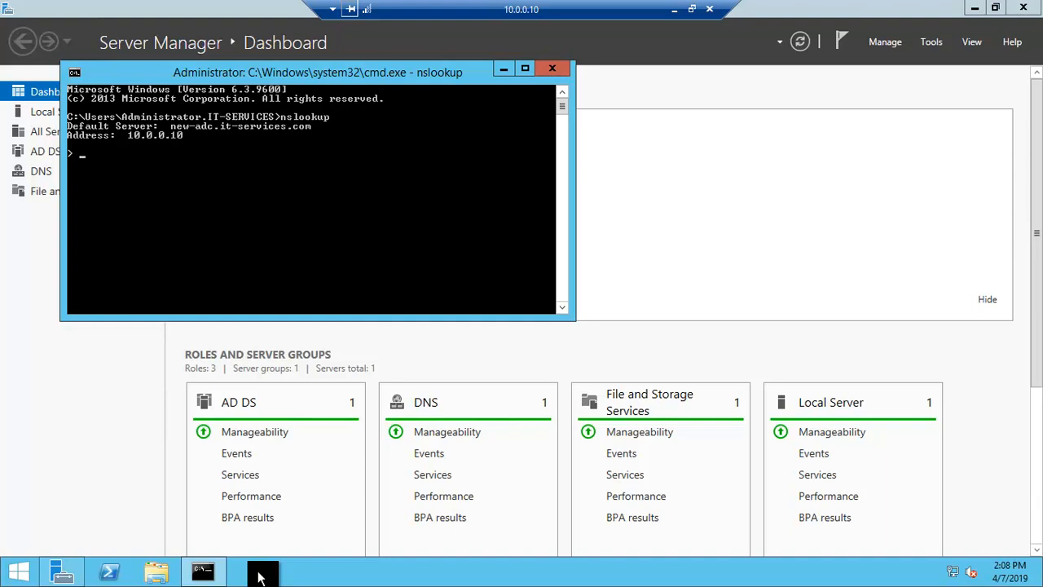
Step: Examine the 10.0.0.10 pointer record in the 0.0.10.in-addr.arpa reverse lookup zone in DNS Manager, and close the console
{"action": "left_click", "coordinate": [932, 43]}
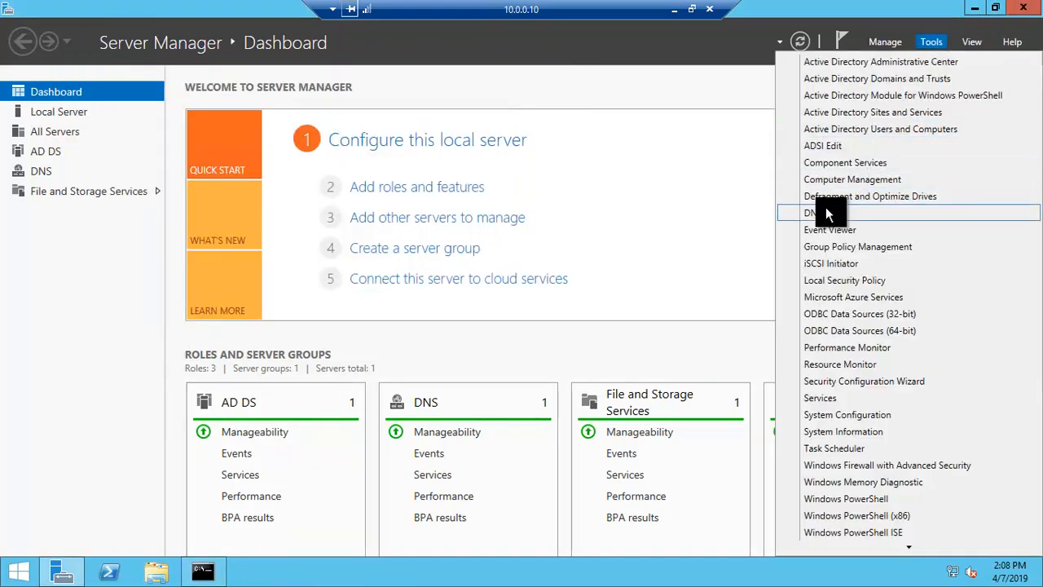
{"action": "left_click", "coordinate": [825, 211]}
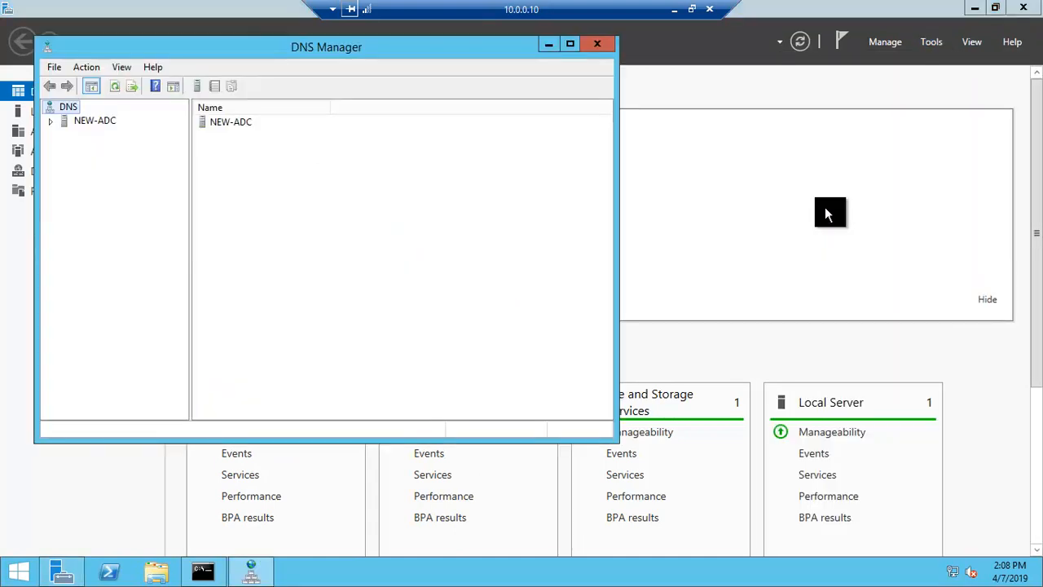
{"action": "left_click", "coordinate": [70, 122]}
{"action": "left_click", "coordinate": [51, 121]}
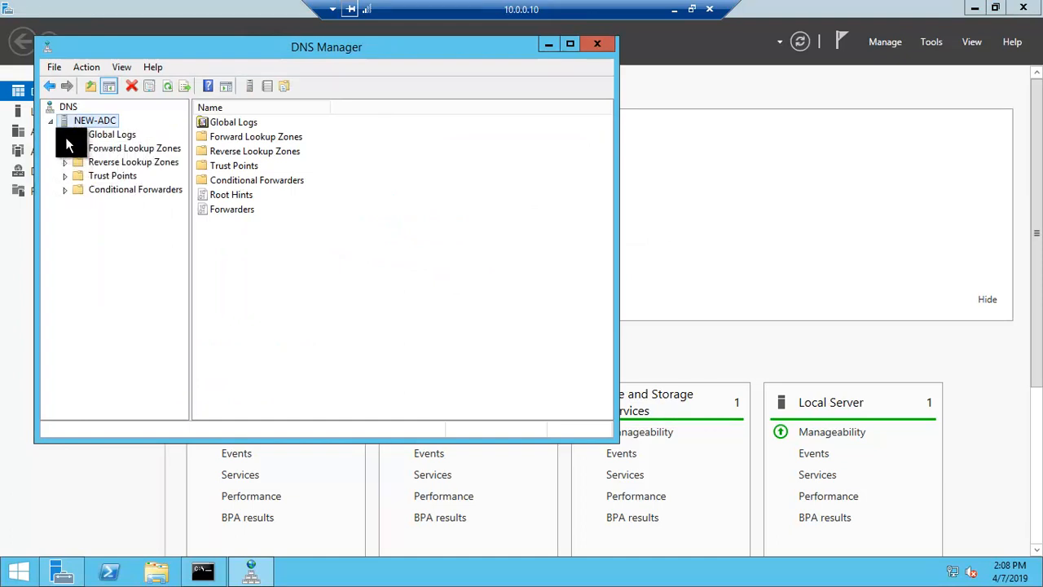
{"action": "left_click", "coordinate": [65, 136]}
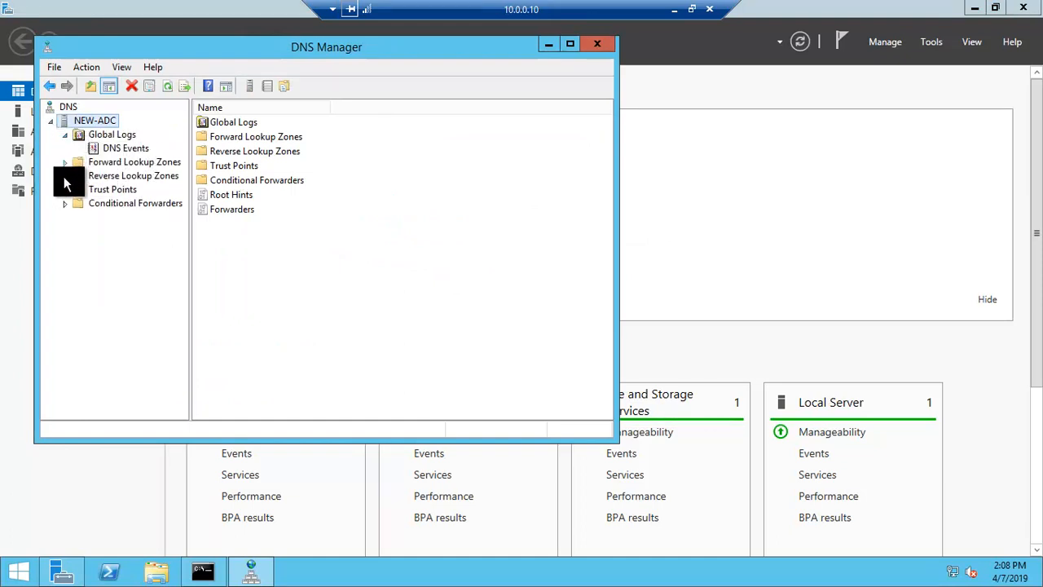
{"action": "left_click", "coordinate": [65, 177]}
{"action": "left_click", "coordinate": [115, 193]}
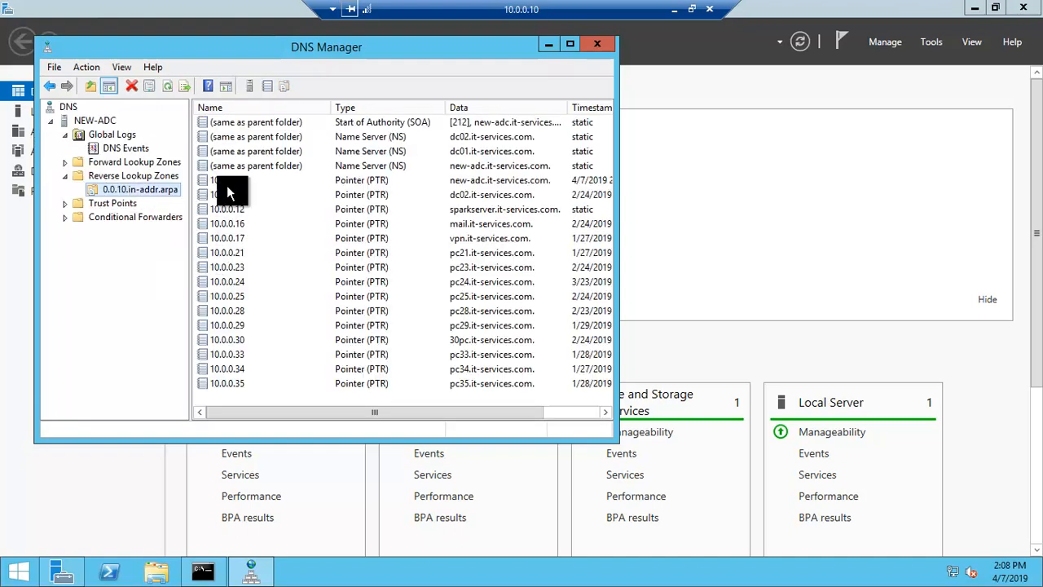
{"action": "left_click", "coordinate": [226, 180]}
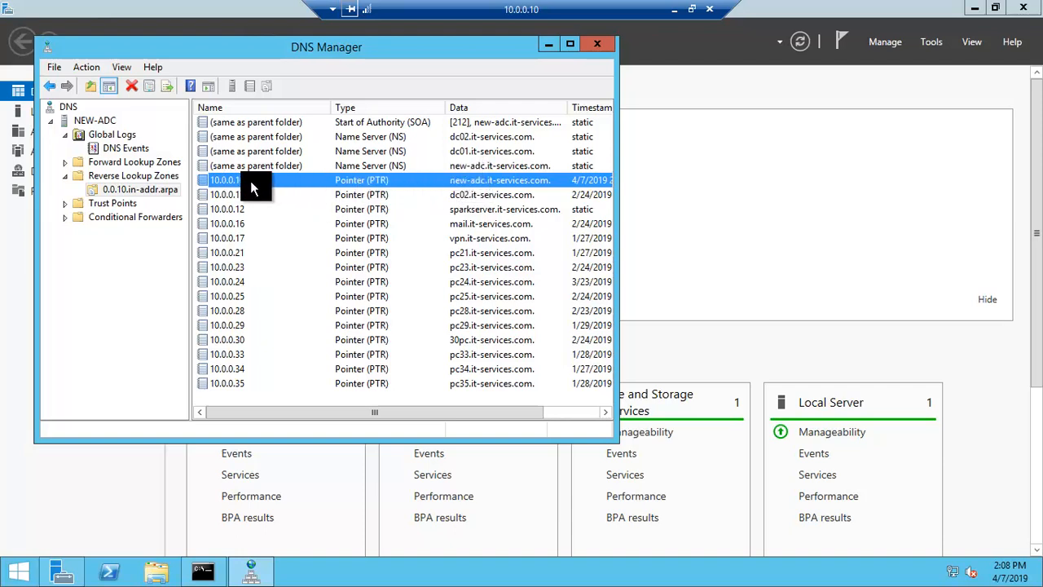
{"action": "scroll", "coordinate": [231, 198], "scroll_direction": "right", "scroll_amount": 3}
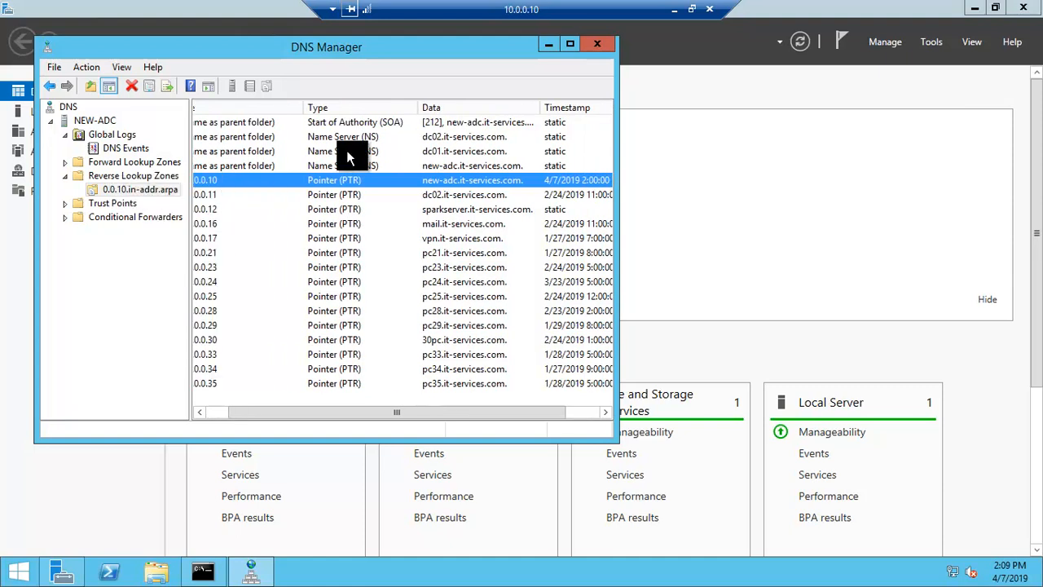
{"action": "left_click", "coordinate": [591, 47]}
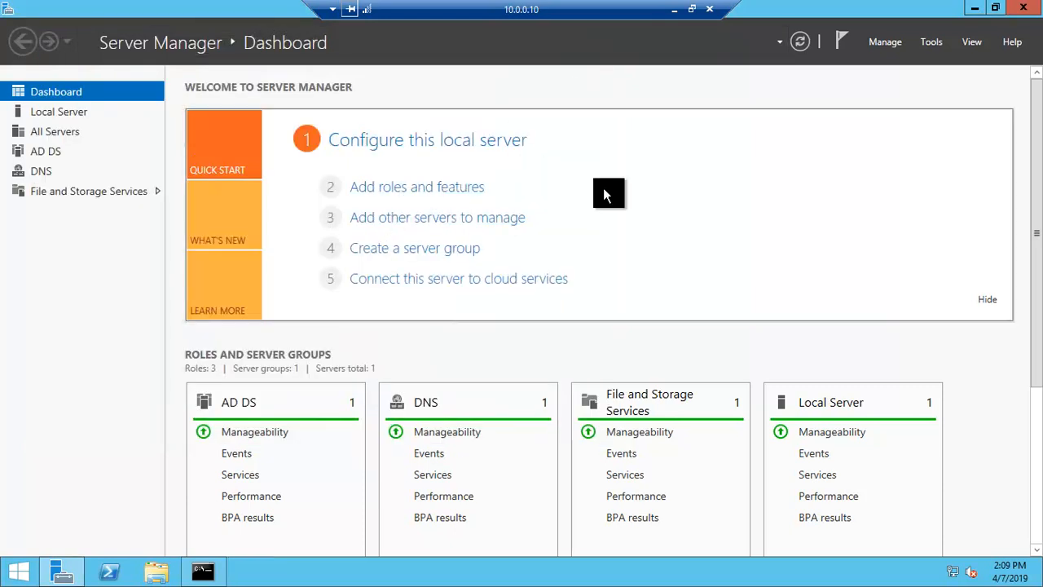